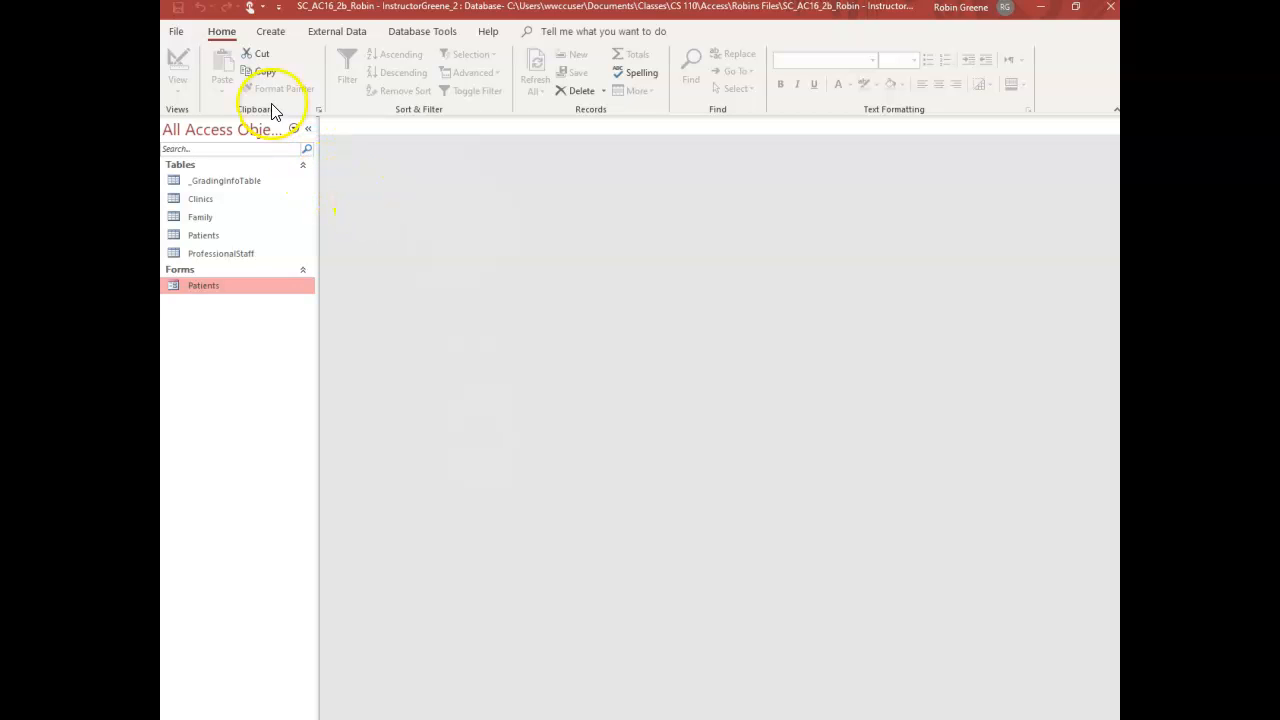
left_click(177, 34)
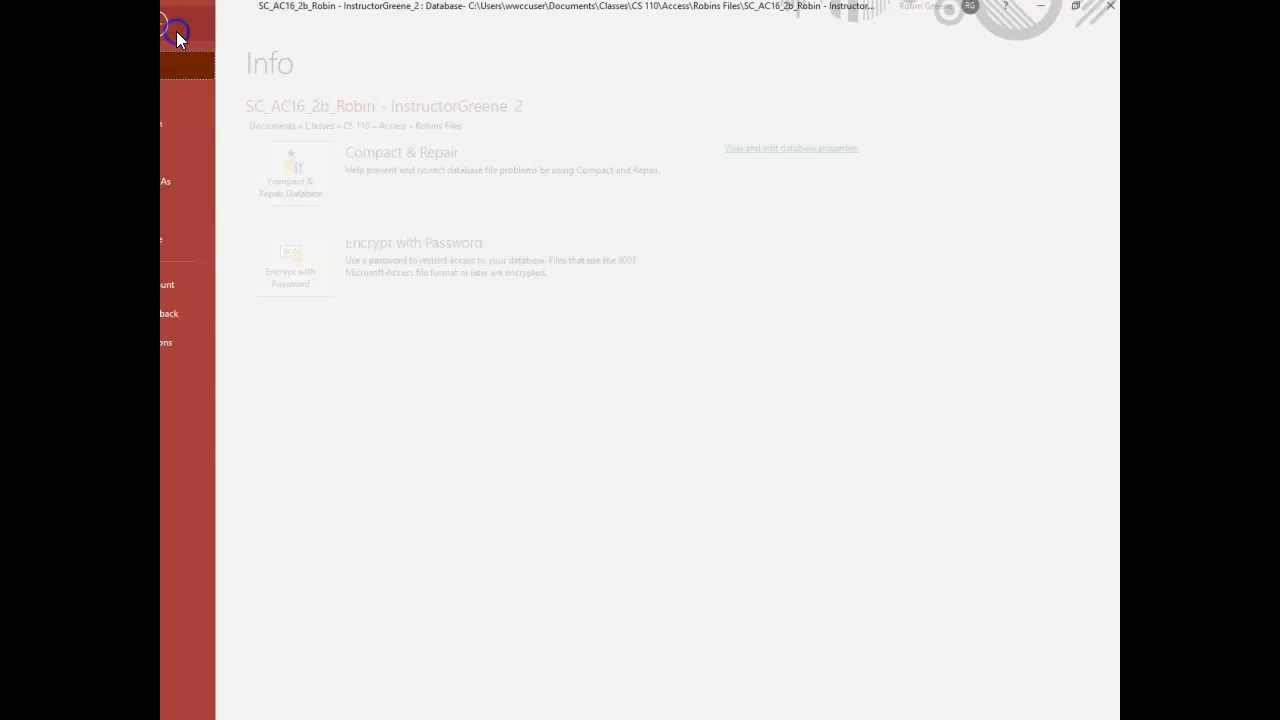
left_click(212, 188)
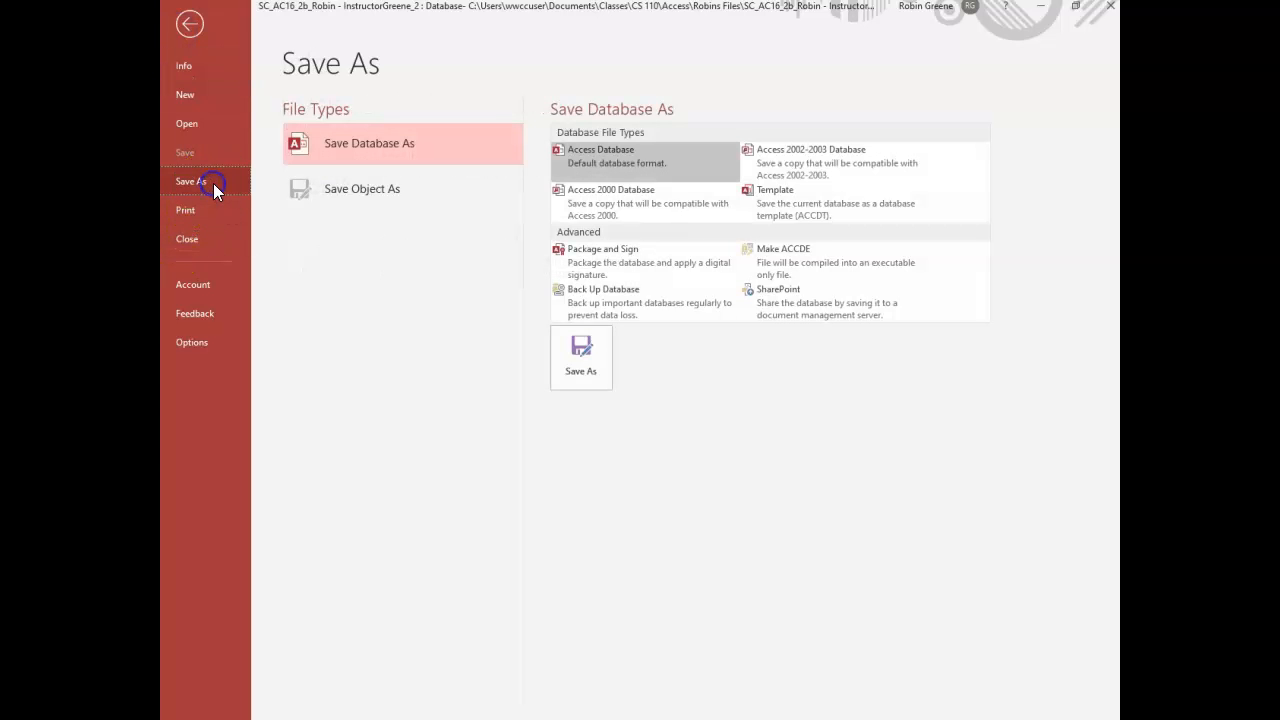
left_click(589, 366)
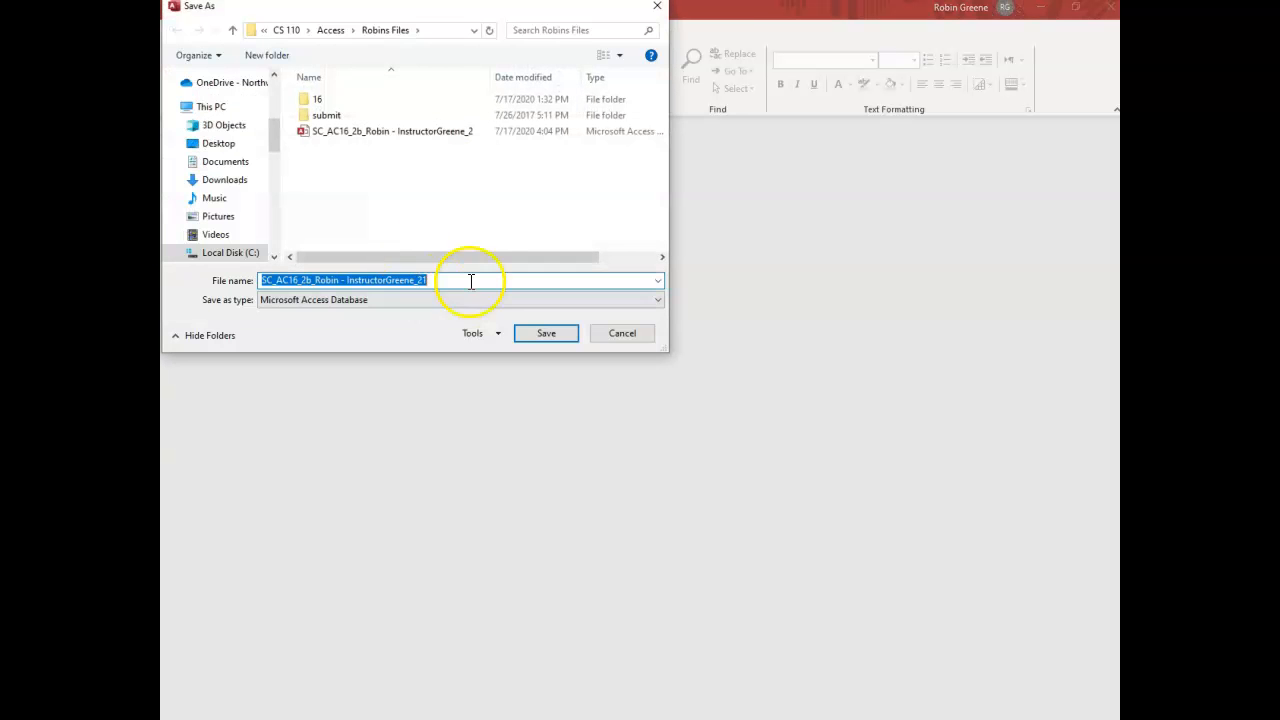
left_click(390, 135)
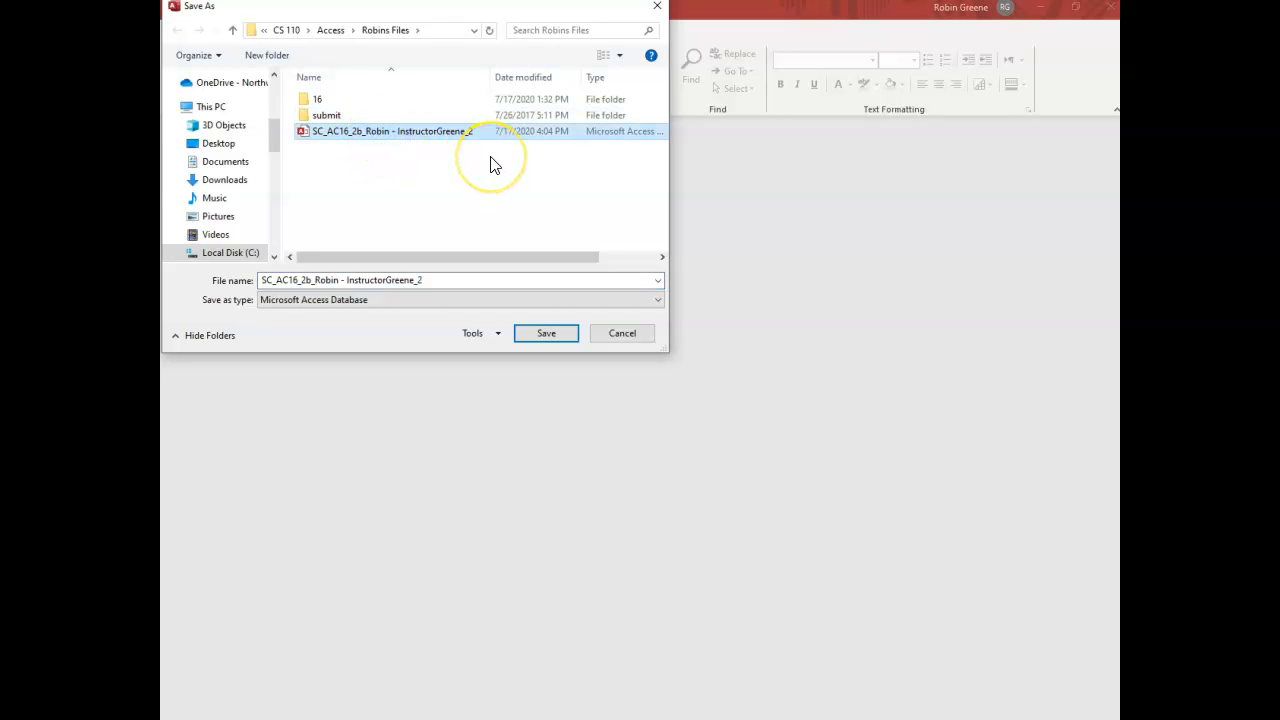
left_click(420, 281)
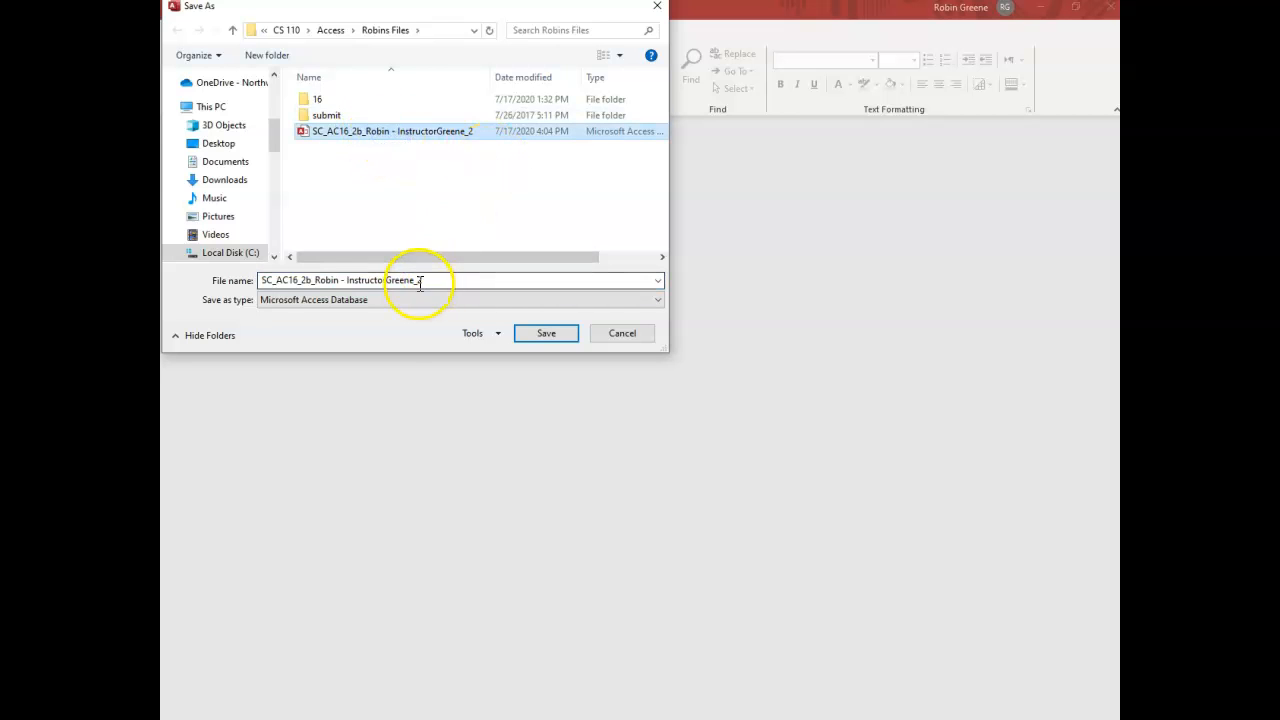
double_click(425, 280)
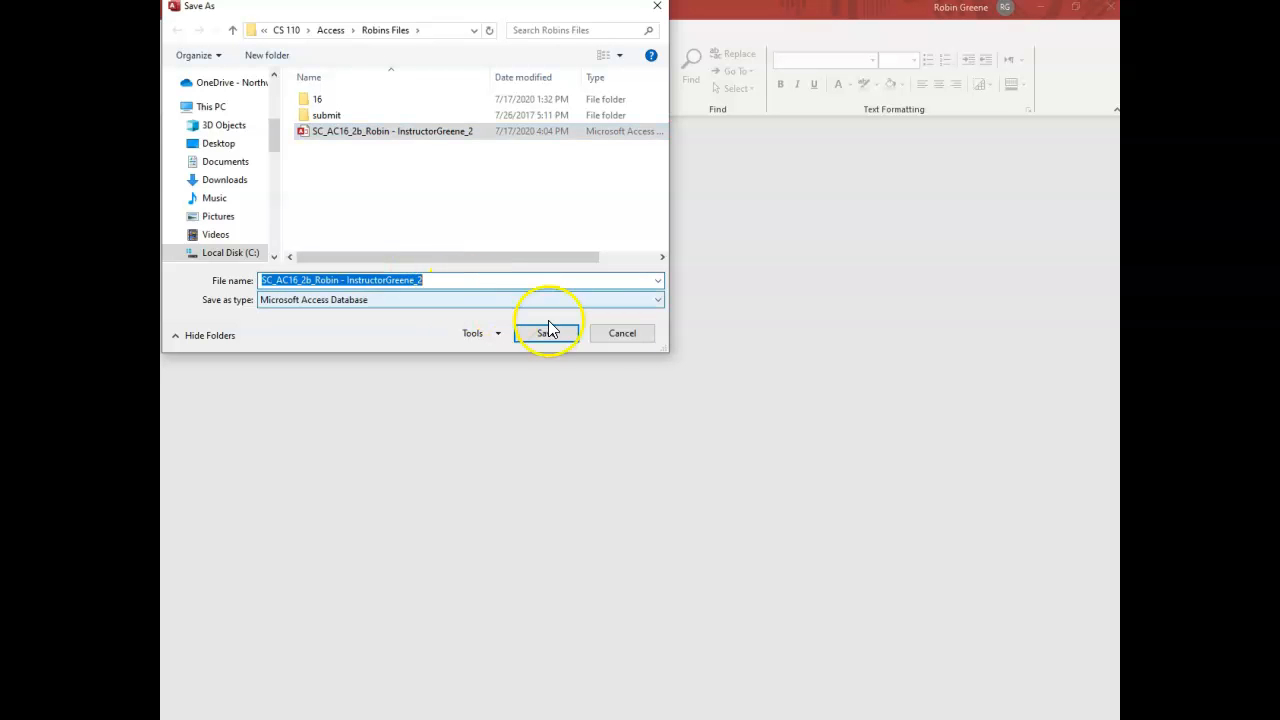
left_click(645, 334)
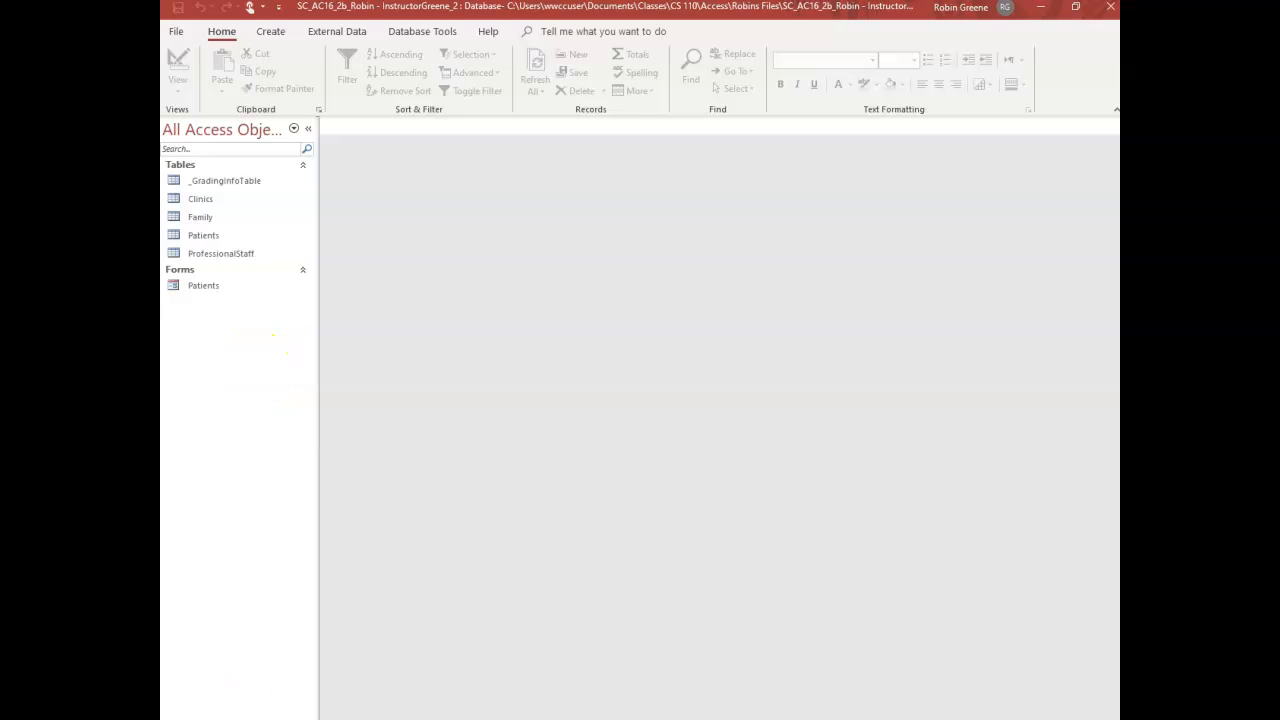
mouse_move(420, 718)
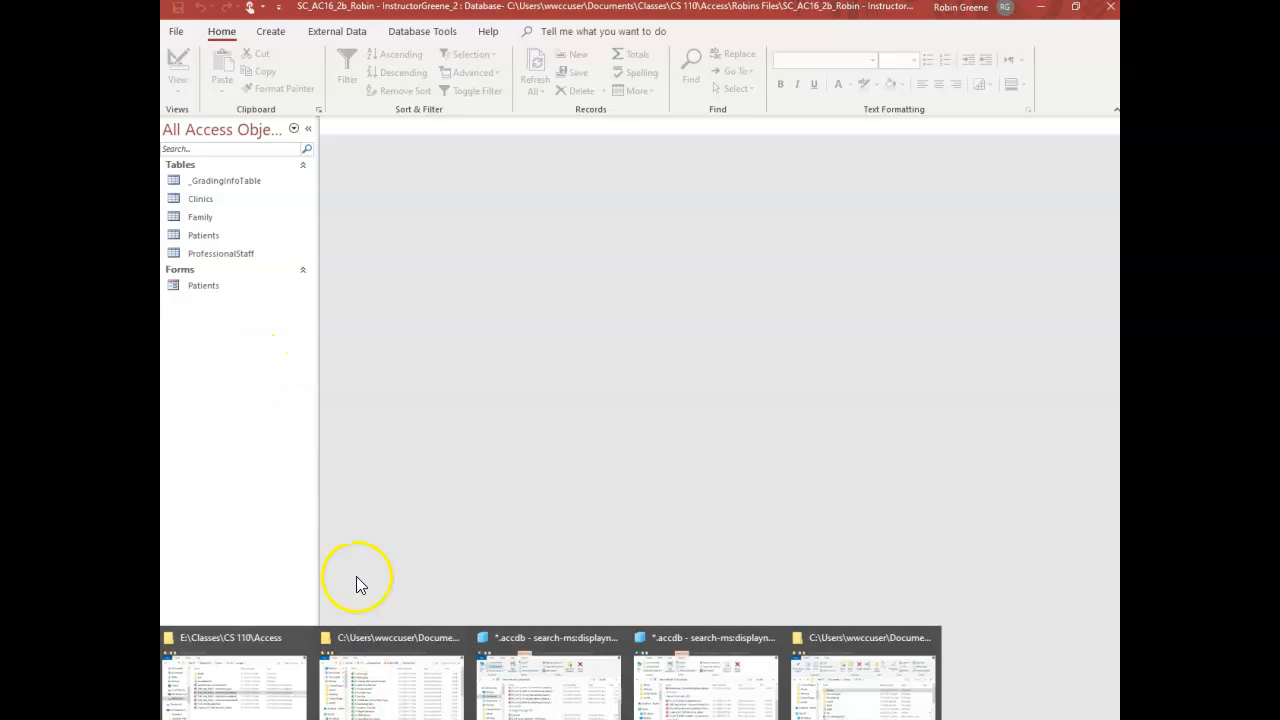
left_click(295, 256)
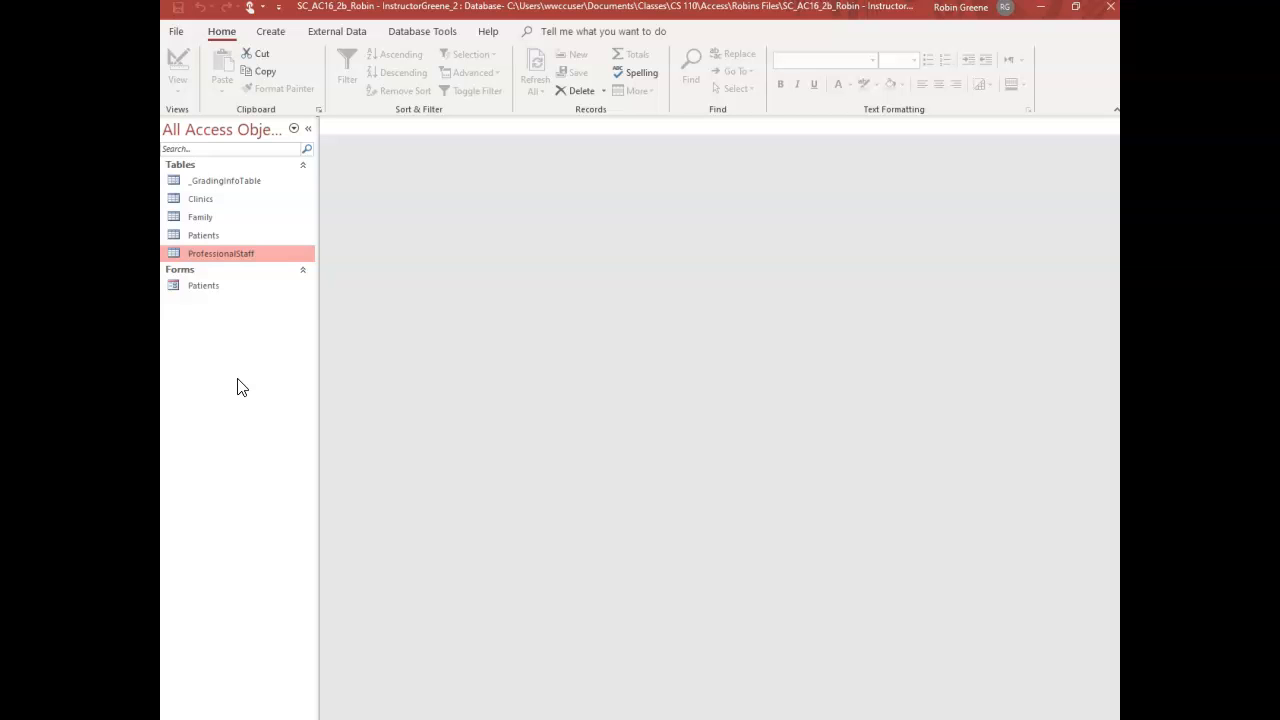
Open the Clinics table to look over its records and fields, and close it again
double_click(244, 199)
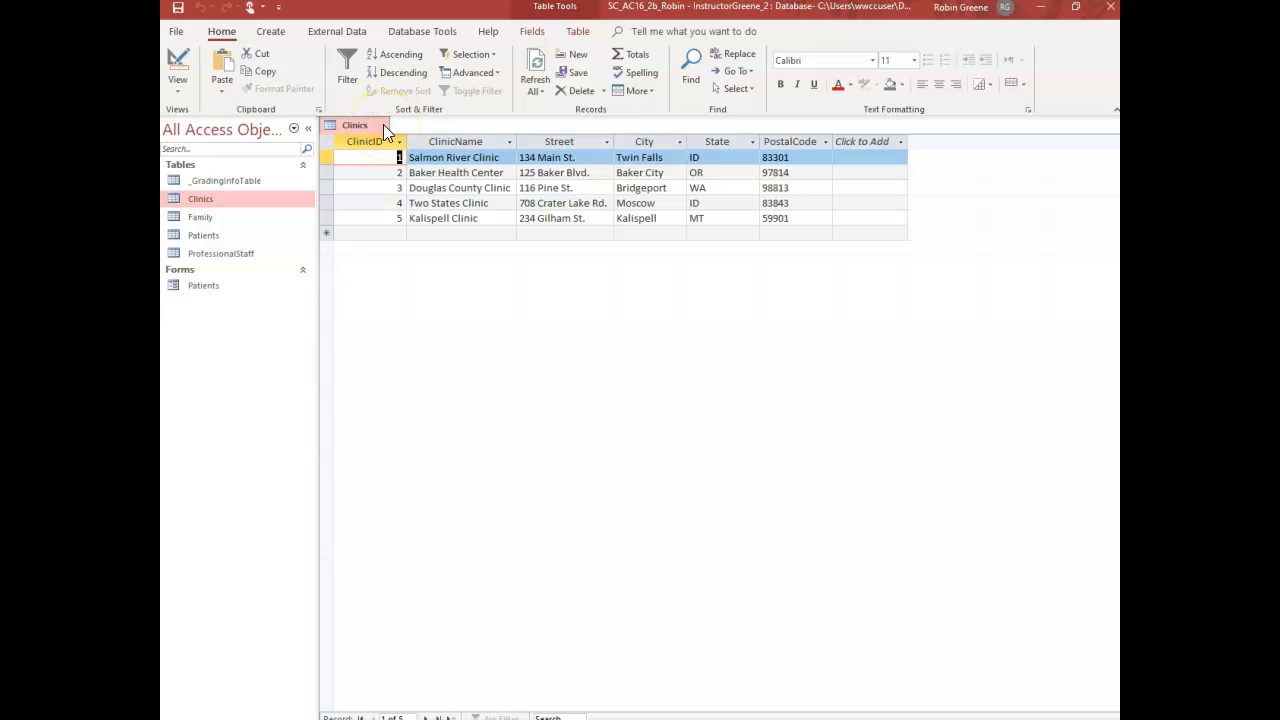
right_click(357, 124)
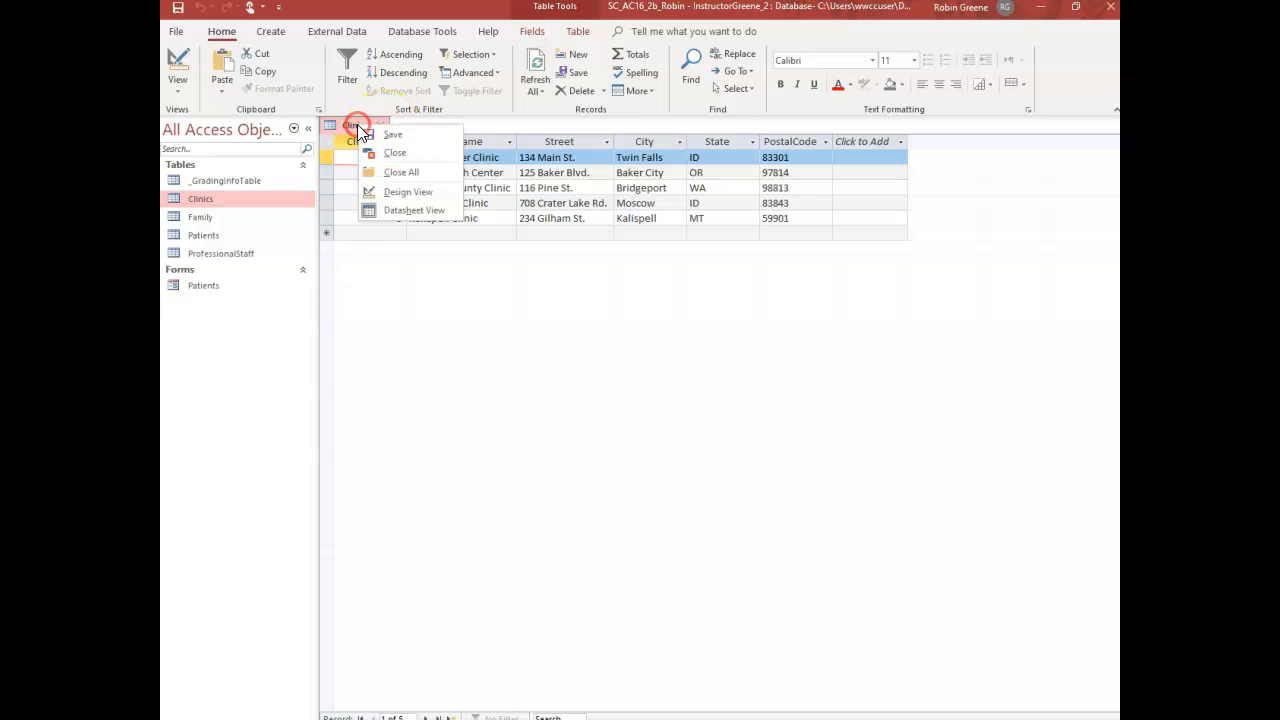
left_click(417, 155)
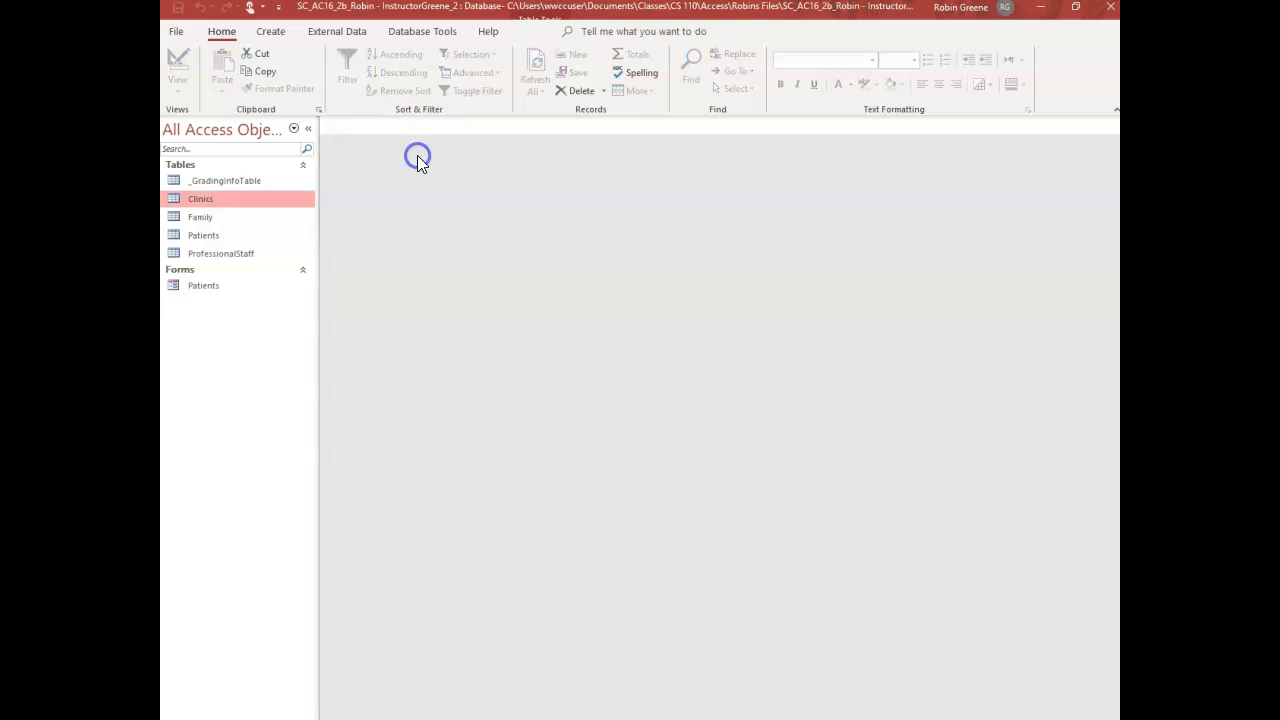
Open the Family table and switch it to Design View to examine its field names and data types
left_click(216, 219)
double_click(216, 219)
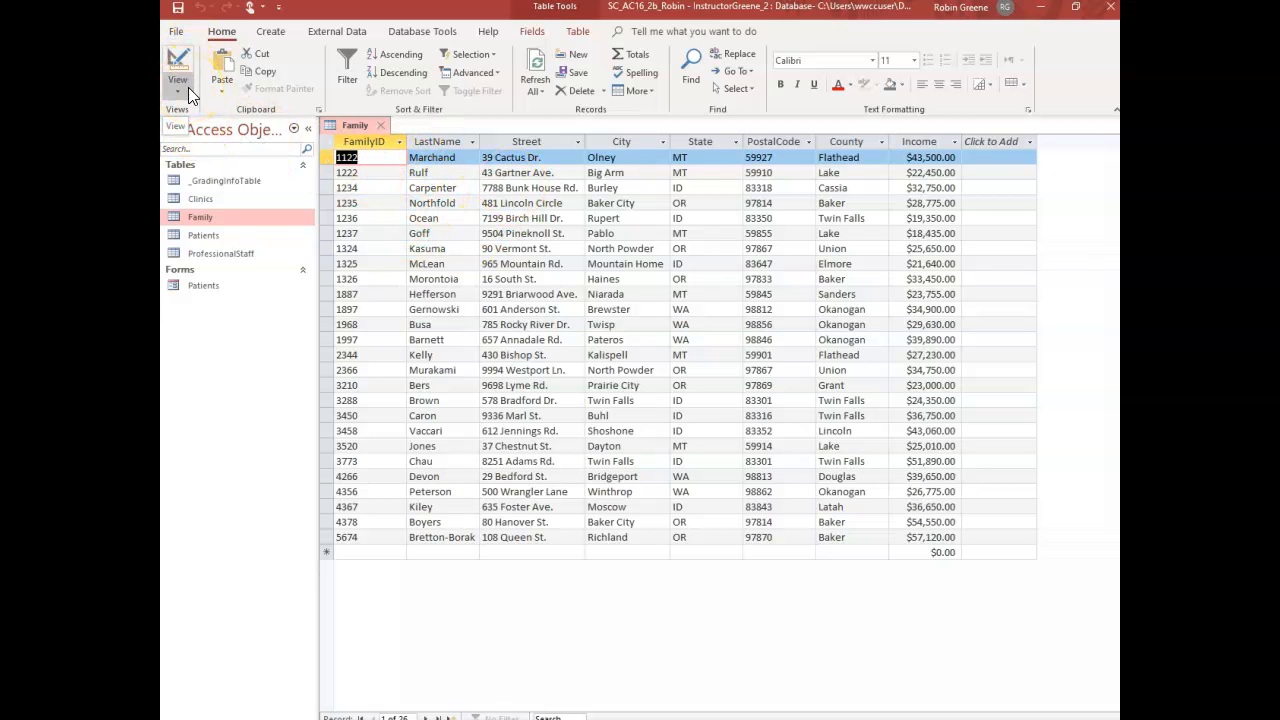
left_click(181, 60)
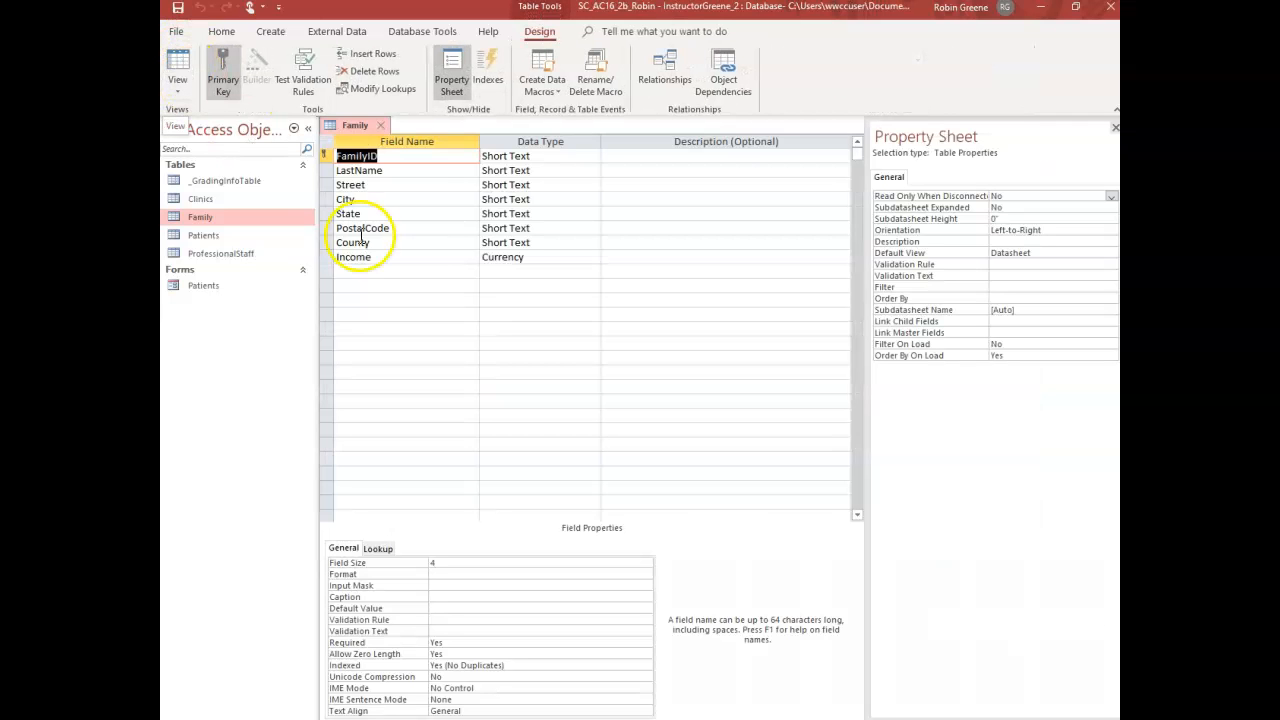
left_click(183, 66)
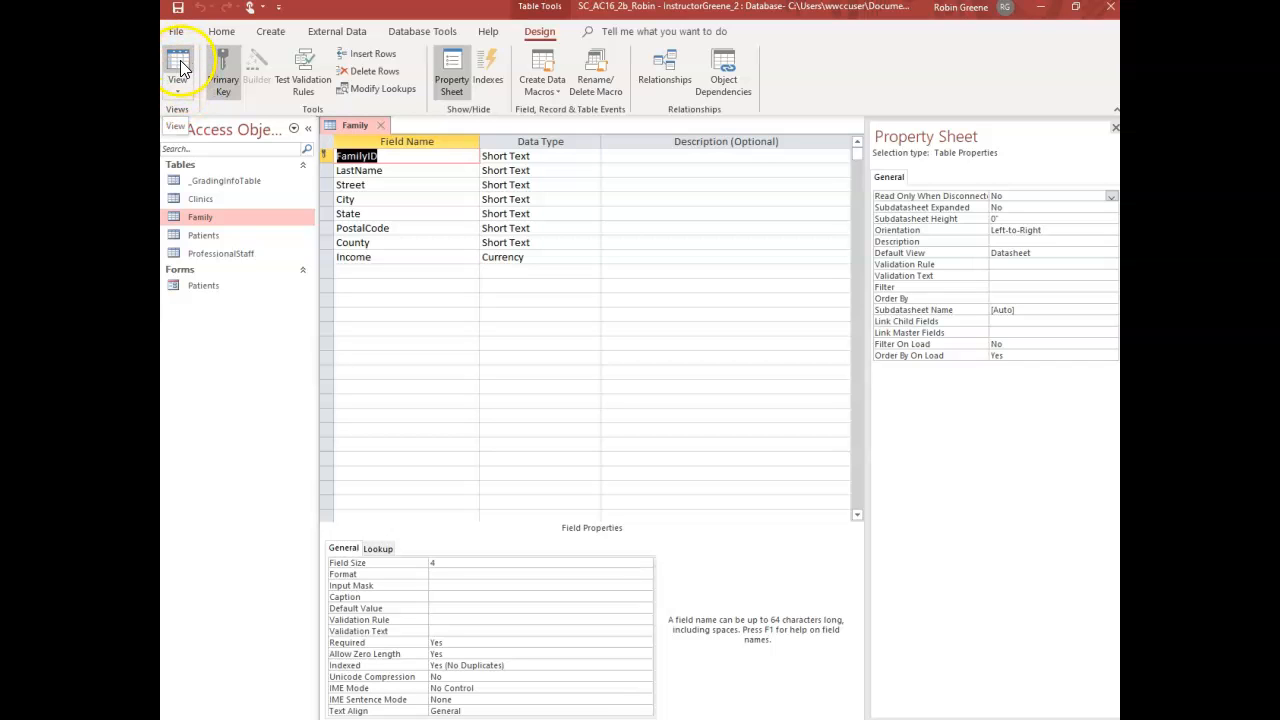
left_click(178, 84)
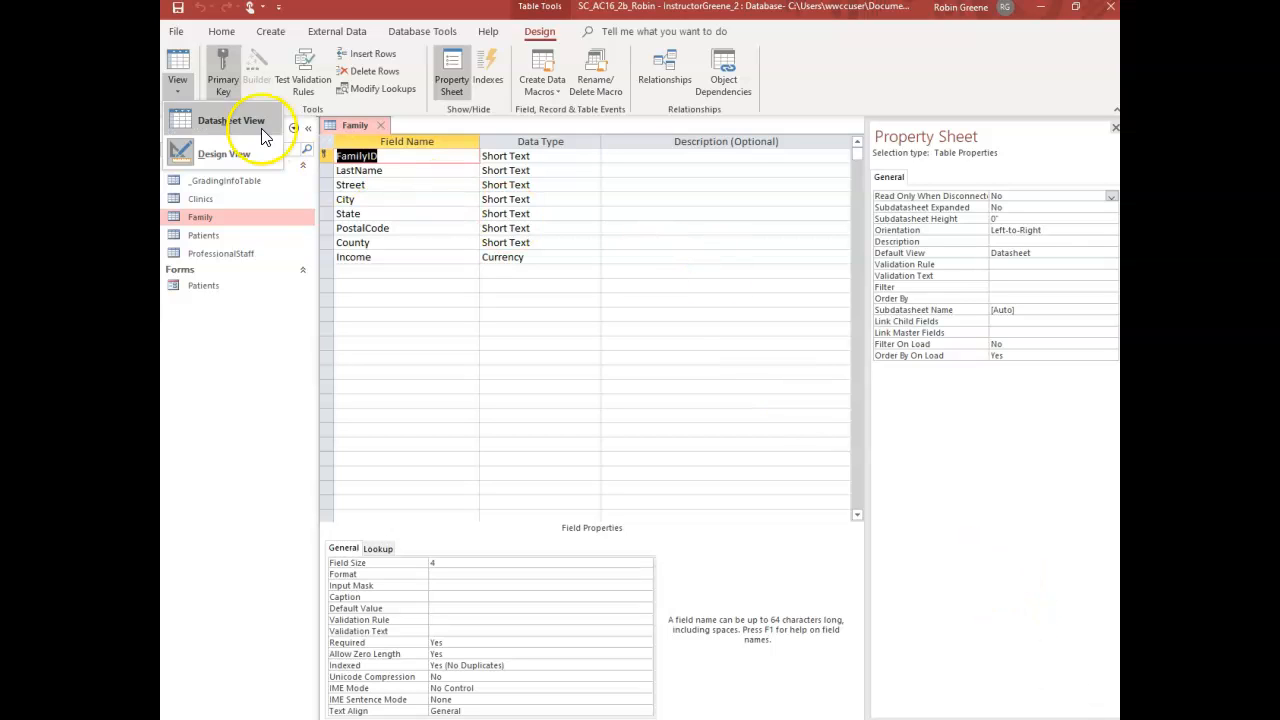
Open the Patients table in Design View and examine the data types available for the PatientID field
left_click(214, 240)
right_click(214, 240)
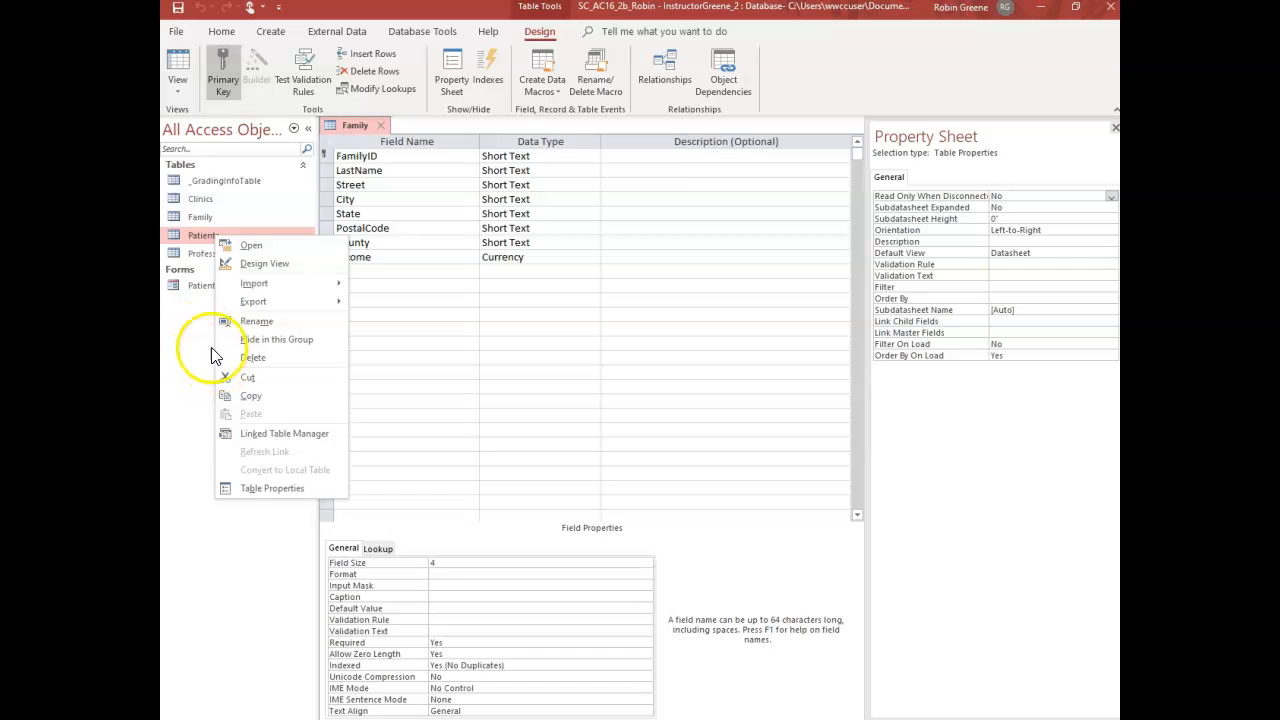
left_click(303, 264)
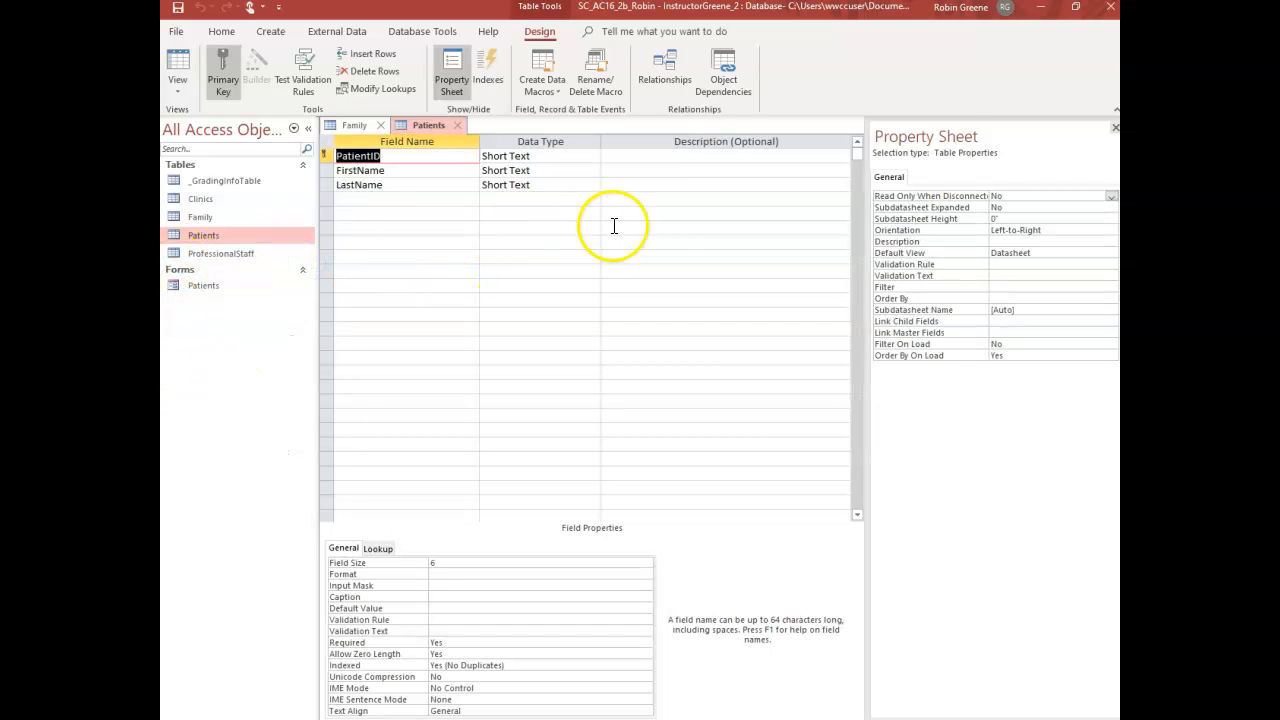
left_click(566, 156)
left_click(594, 159)
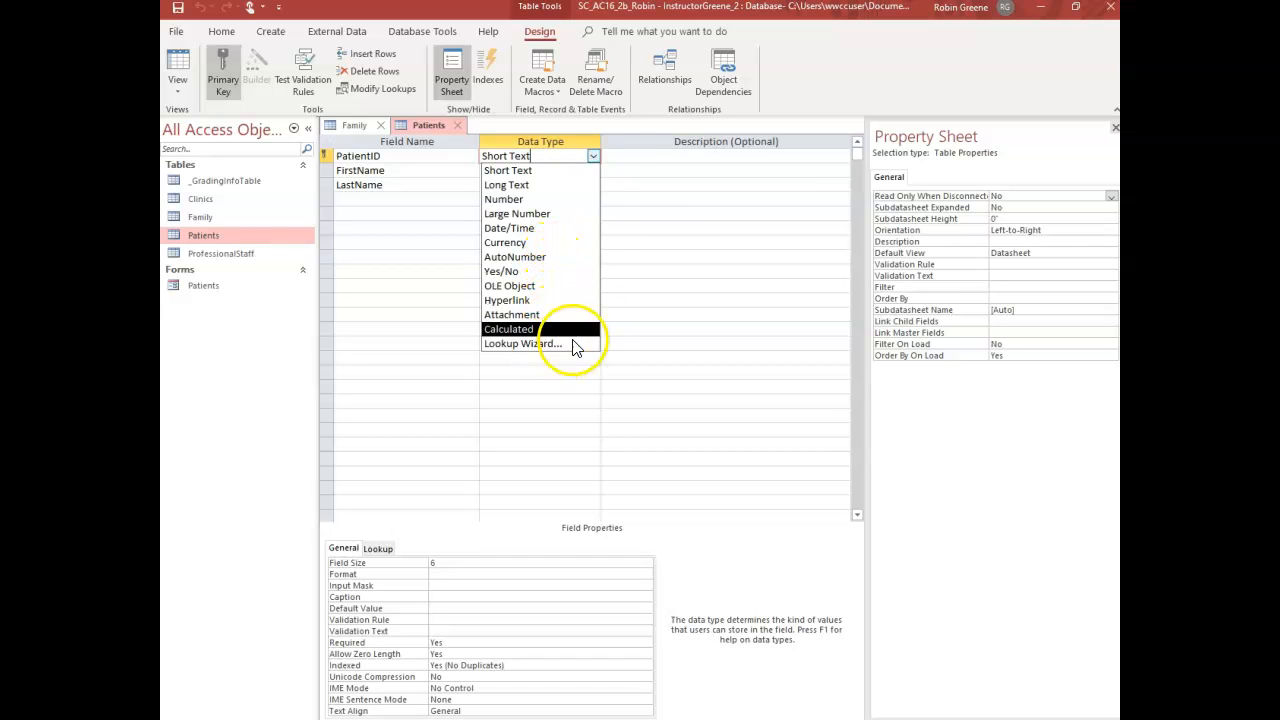
left_click(462, 370)
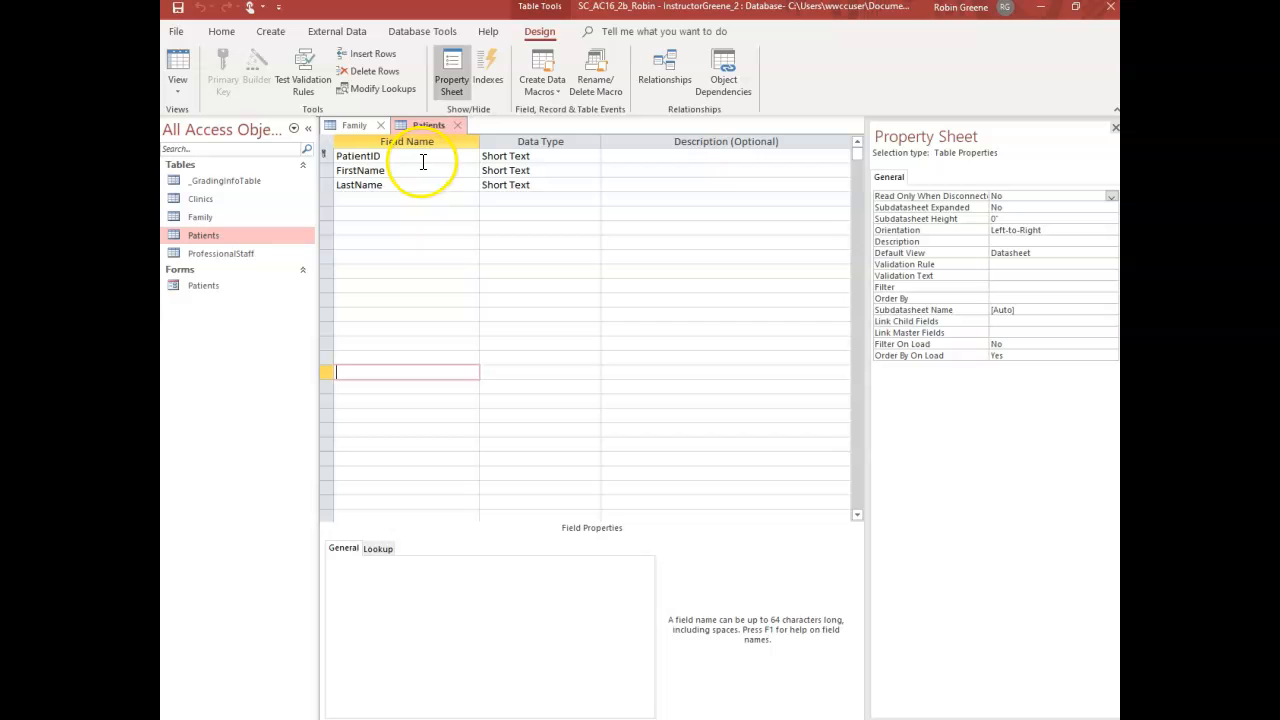
Switch the Patients table to Datasheet View and examine its FirstName column, individual records and field values
left_click(175, 72)
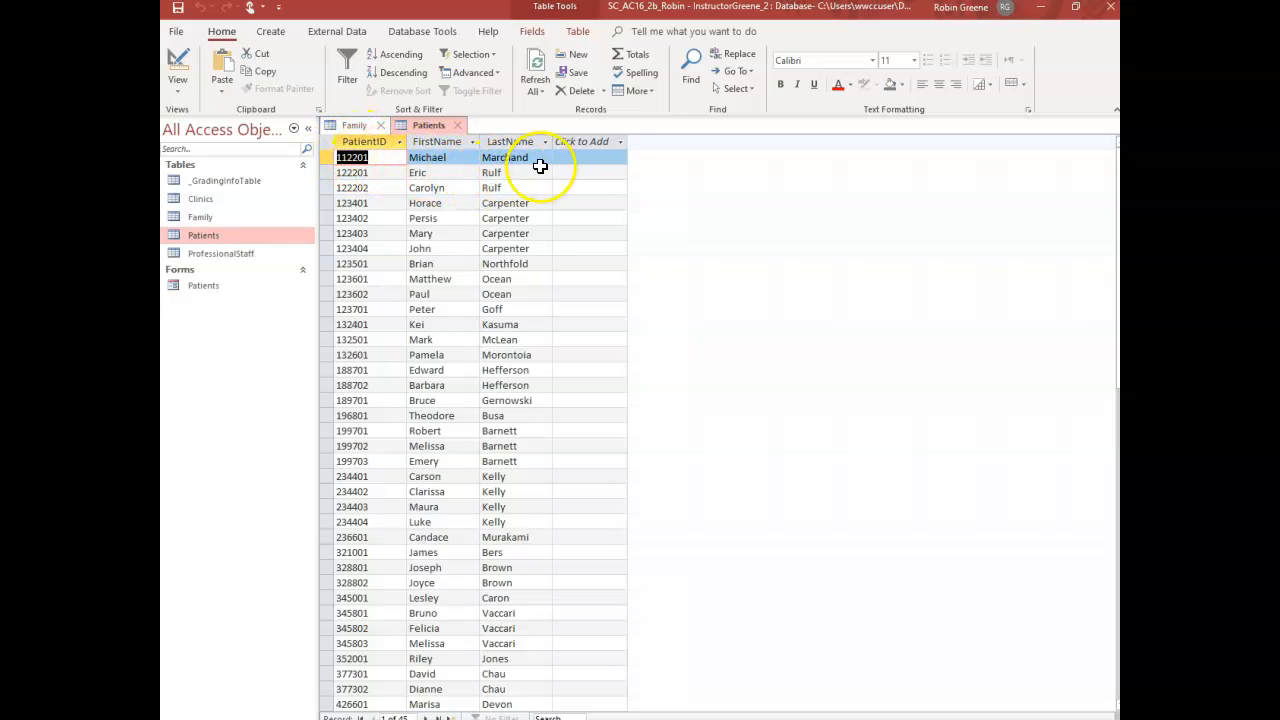
left_click(448, 156)
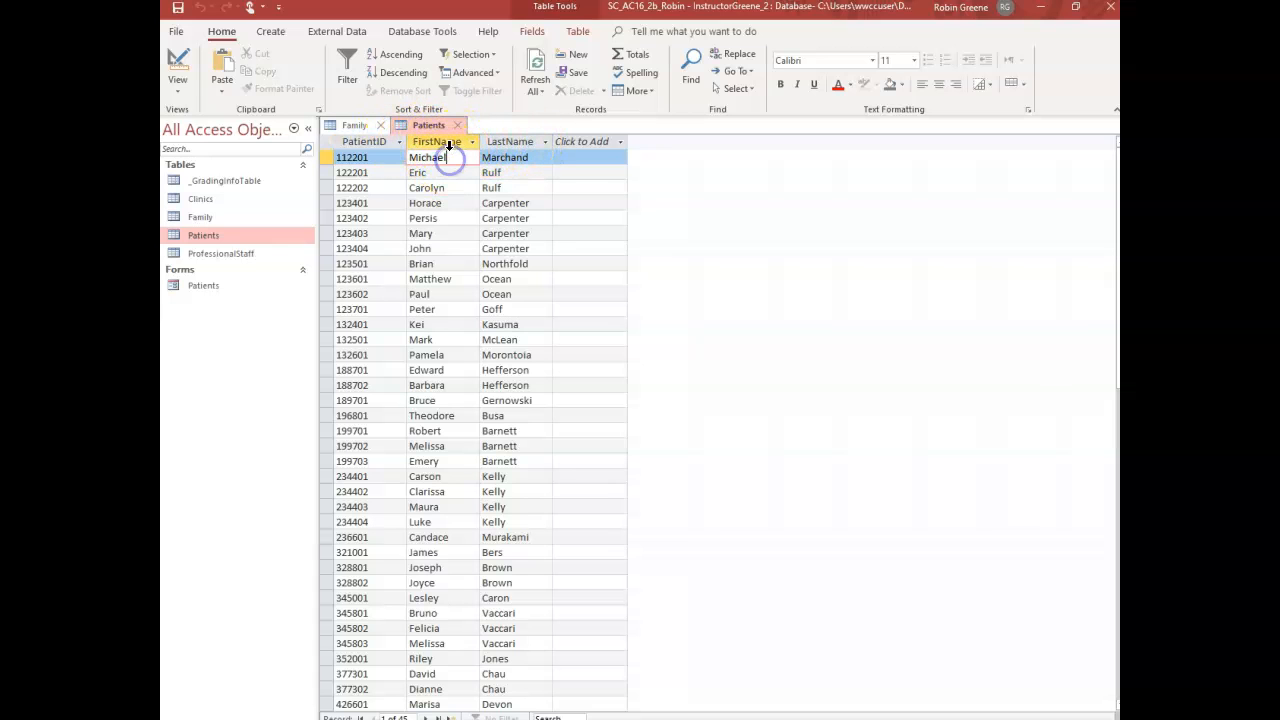
left_click(448, 144)
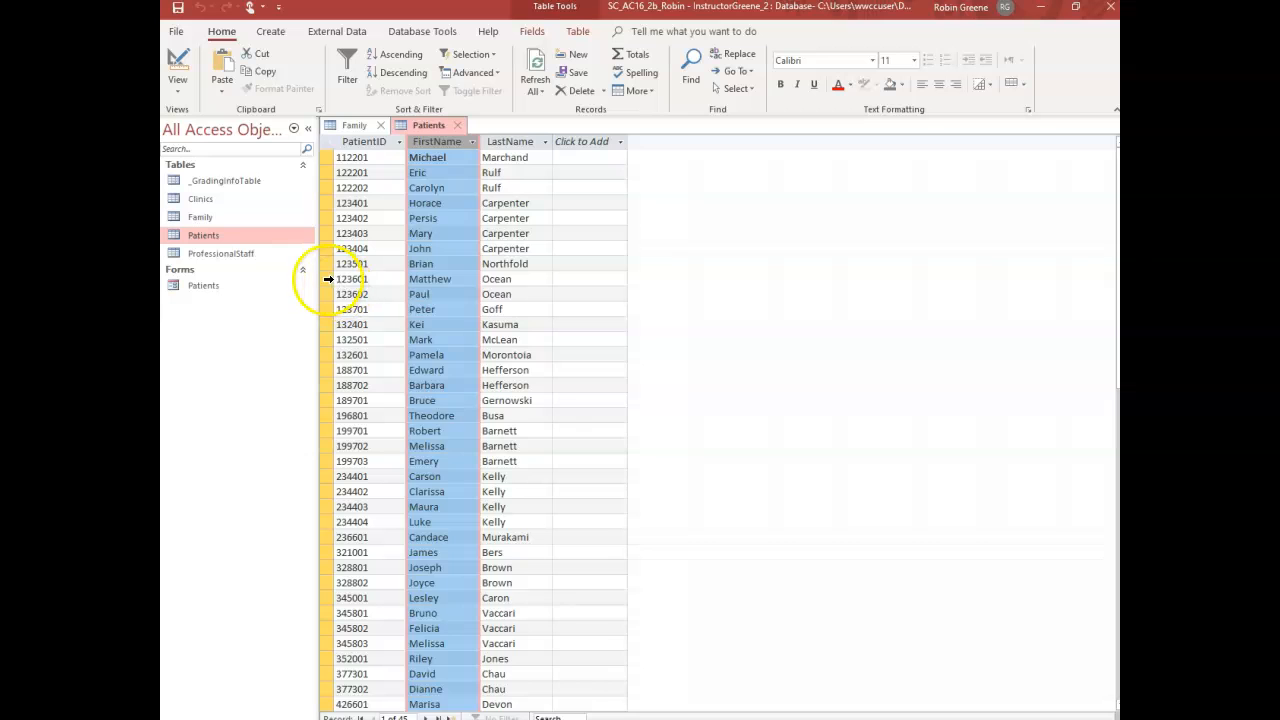
left_click(327, 279)
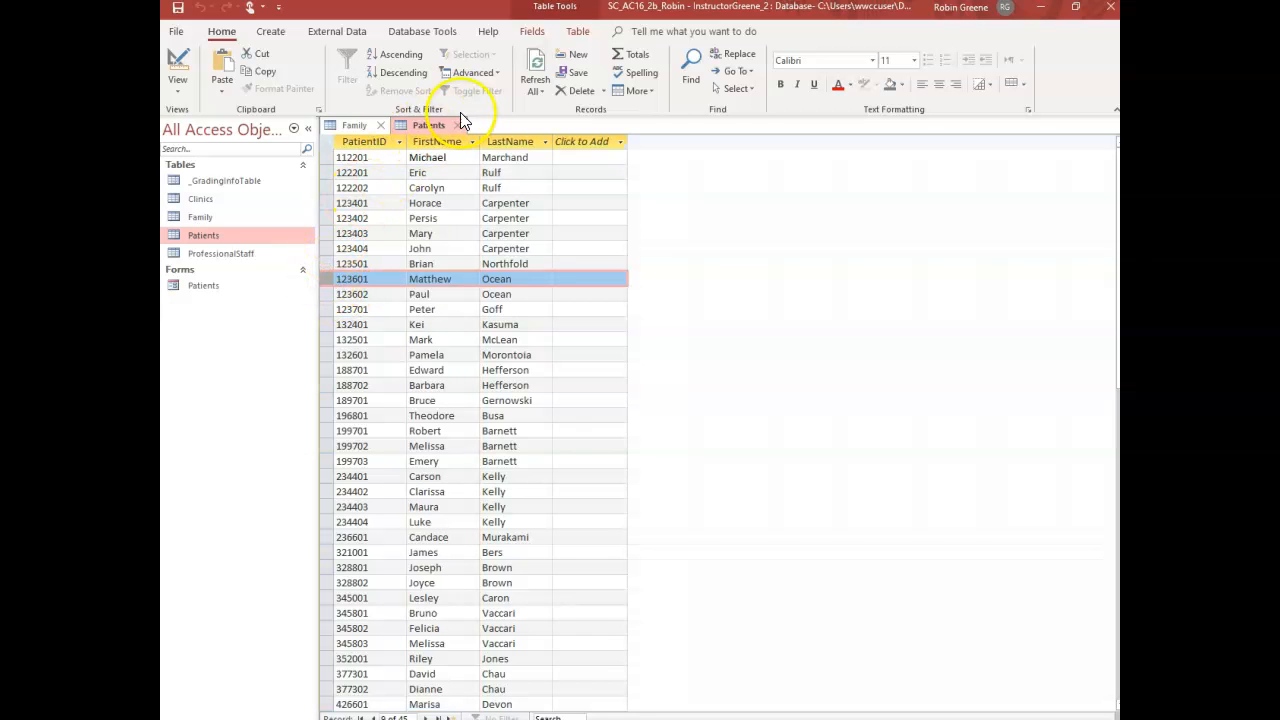
left_click(443, 153)
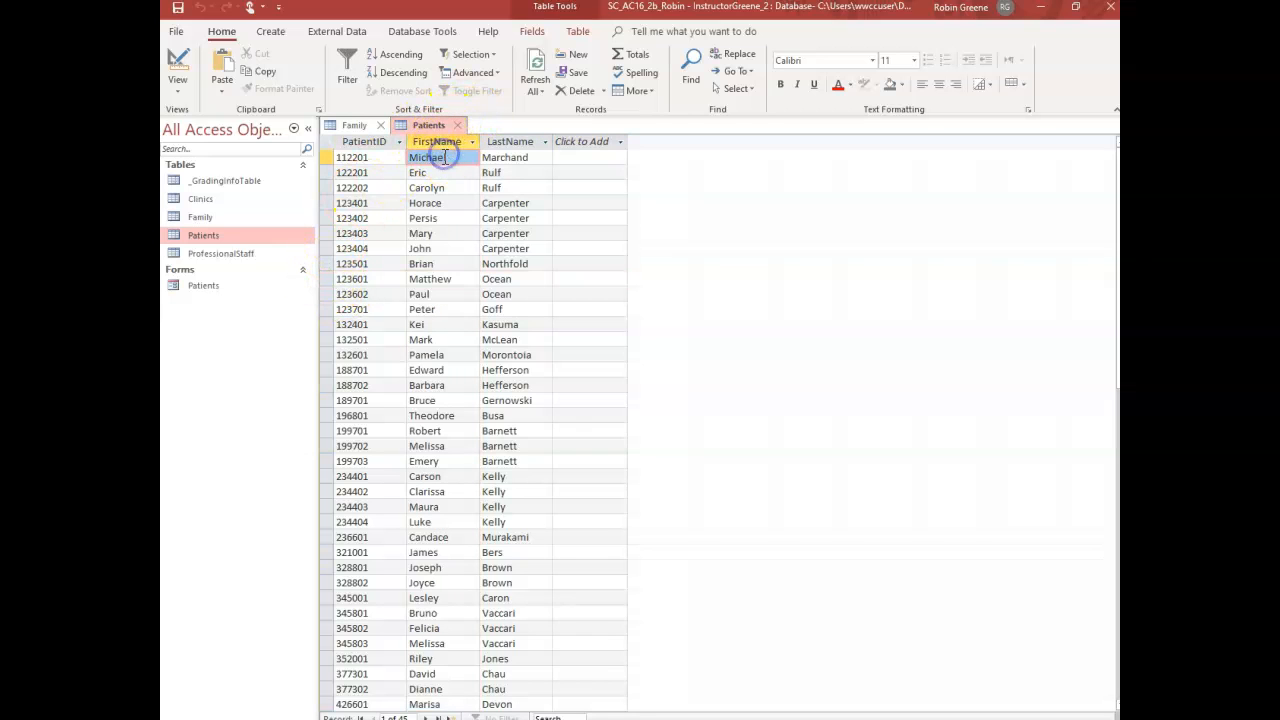
left_click(443, 171)
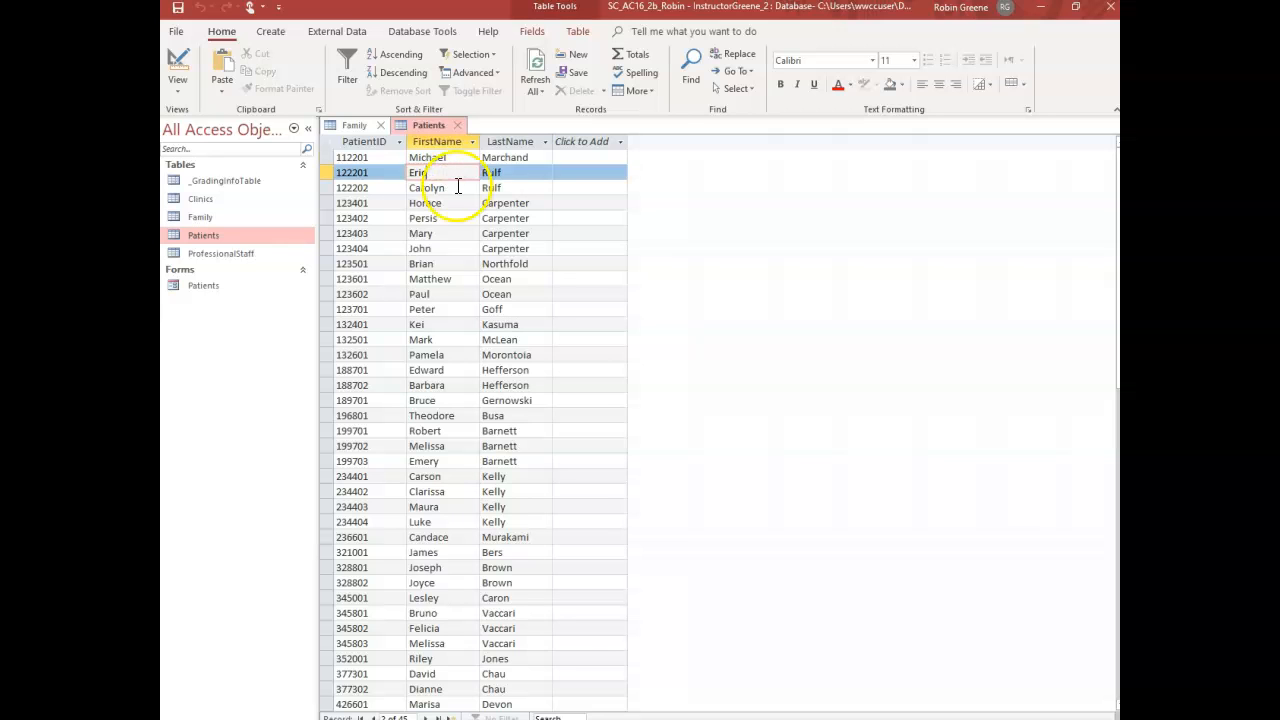
left_click(458, 186)
left_click(459, 205)
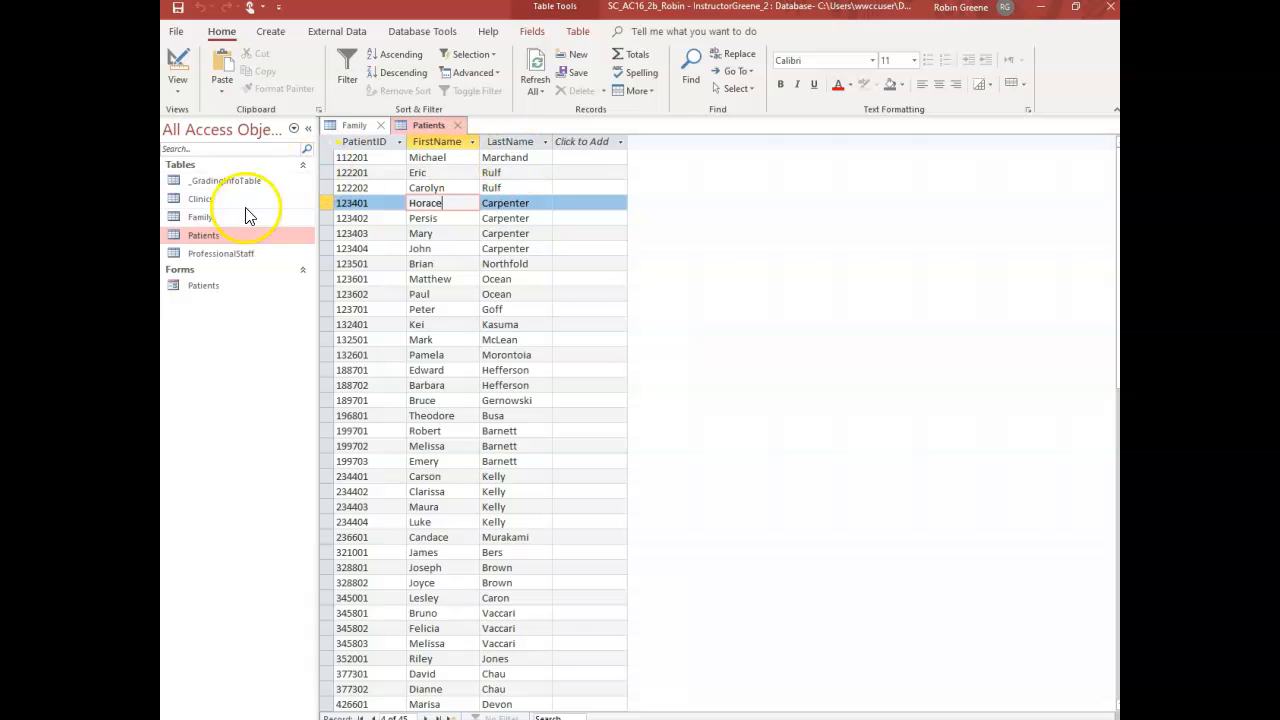
Display the Family and ProfessionalStaff tables in Datasheet View to examine their ID fields and records
left_click(203, 218)
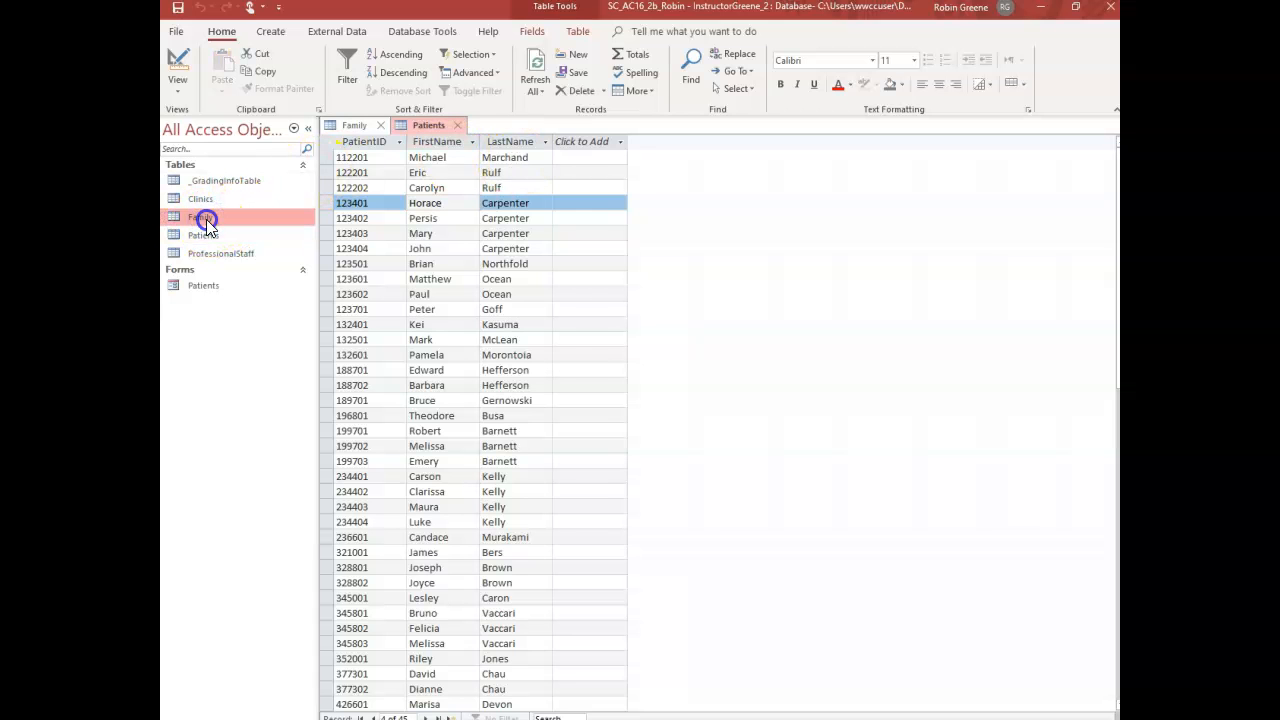
double_click(206, 219)
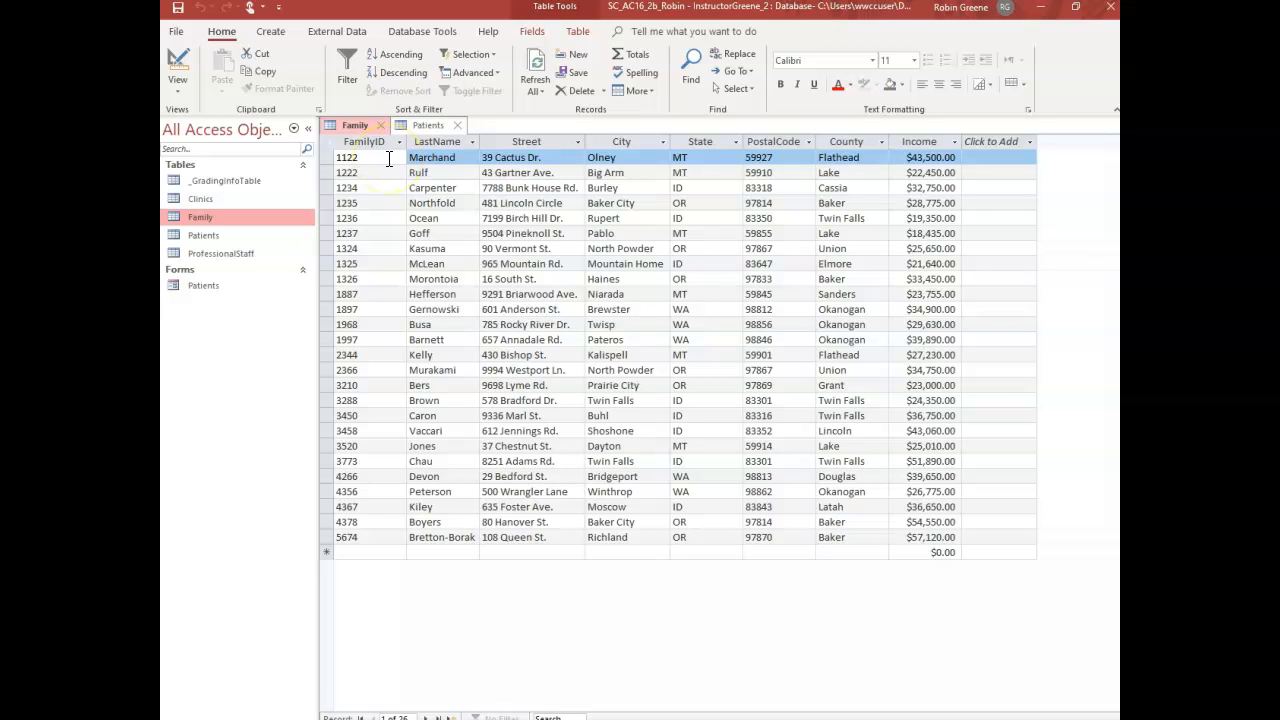
left_click(209, 253)
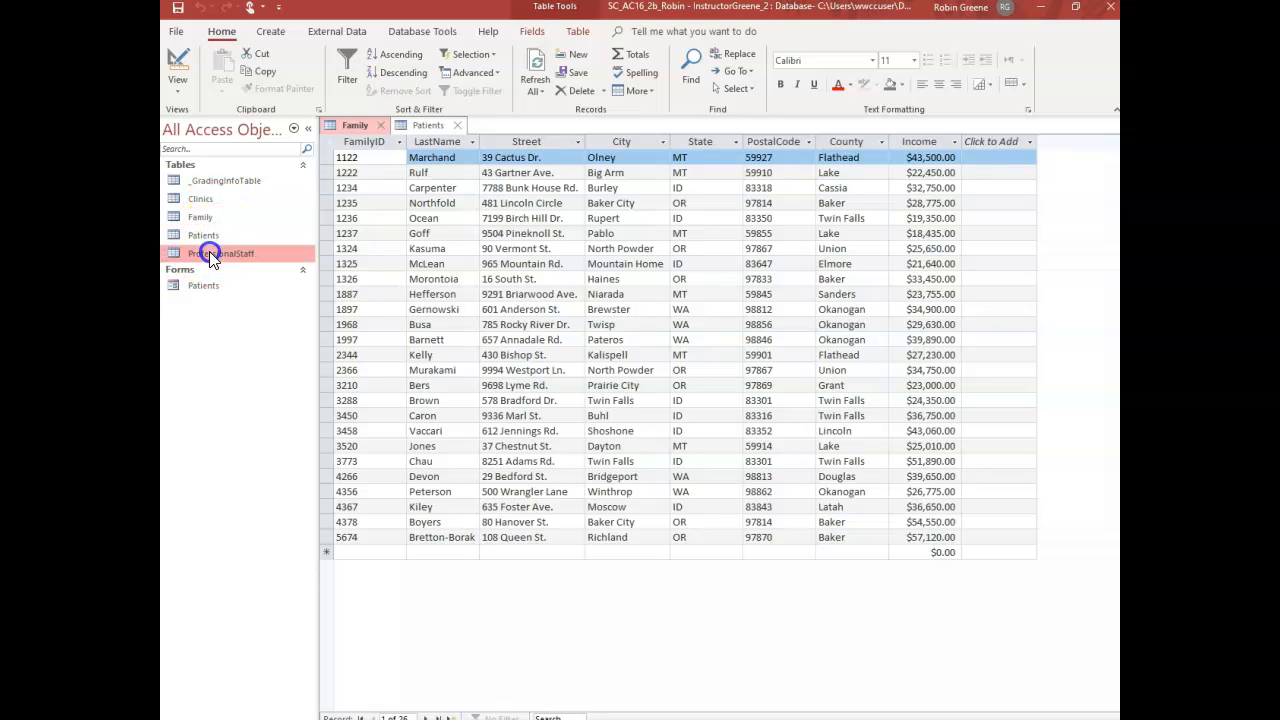
double_click(209, 253)
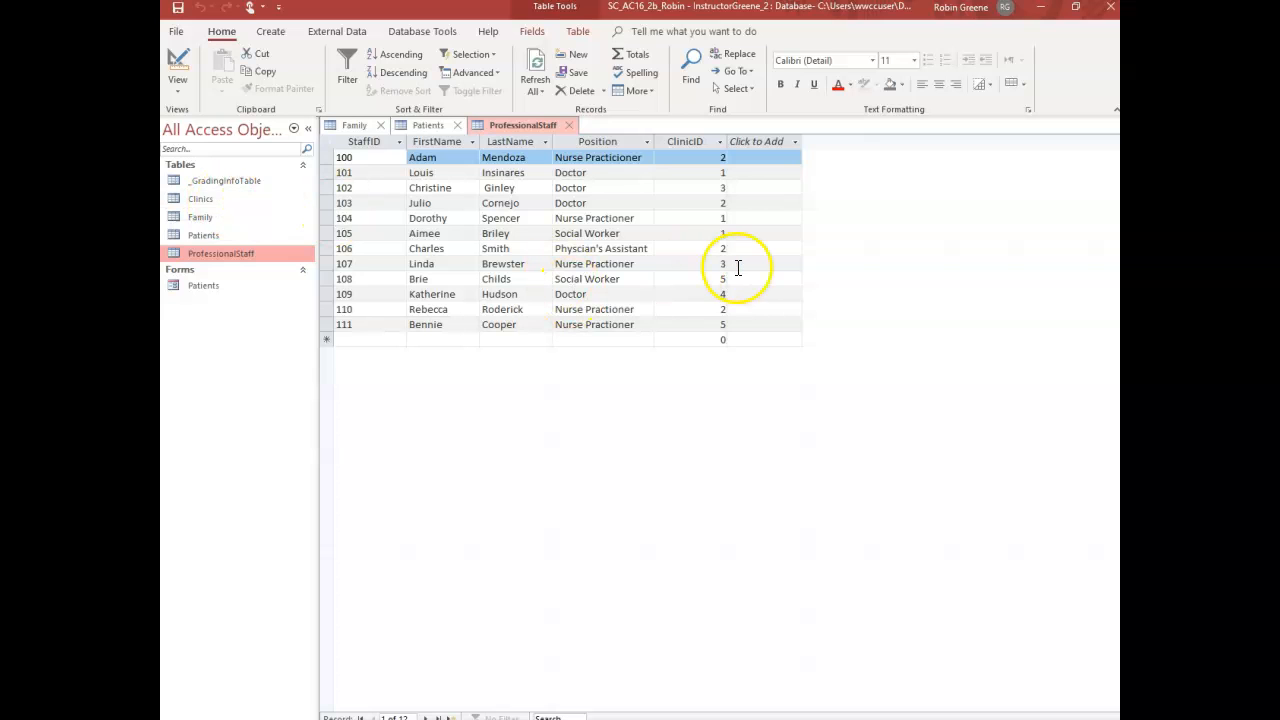
Open the Clinics table to compare its ClinicID values with the ProfessionalStaff table, and close all open tables
double_click(226, 199)
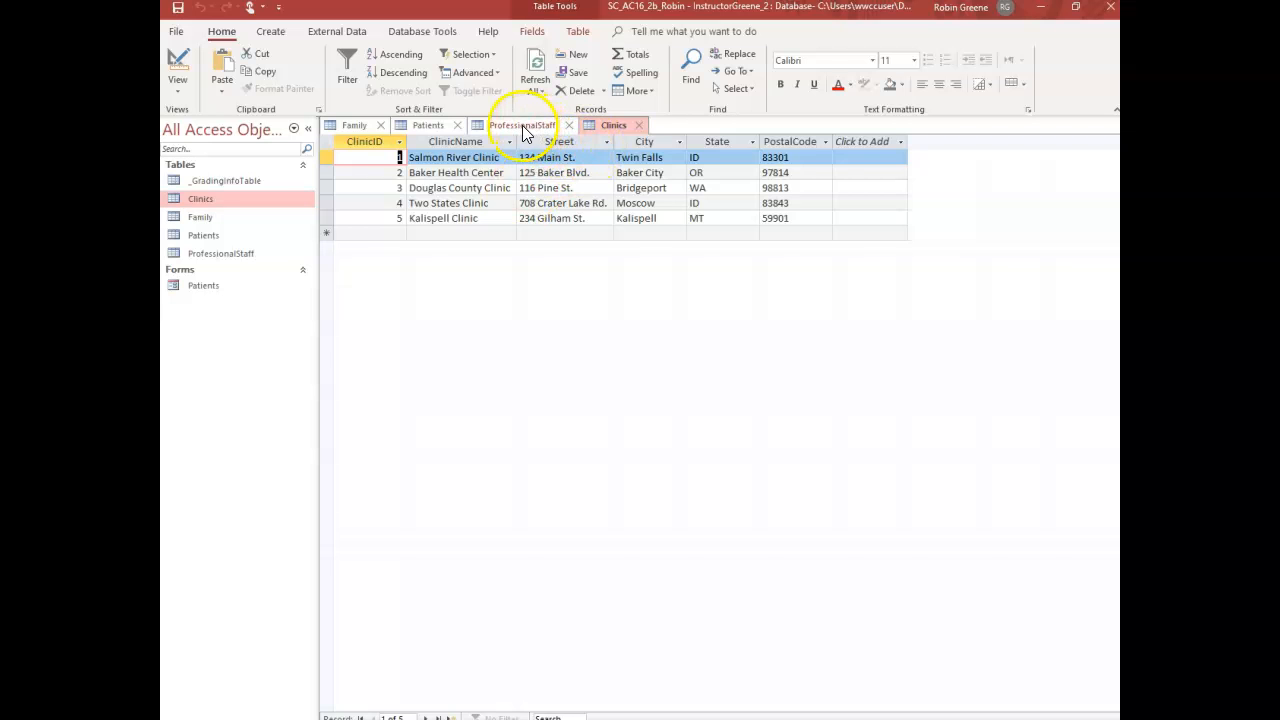
right_click(522, 127)
left_click(565, 172)
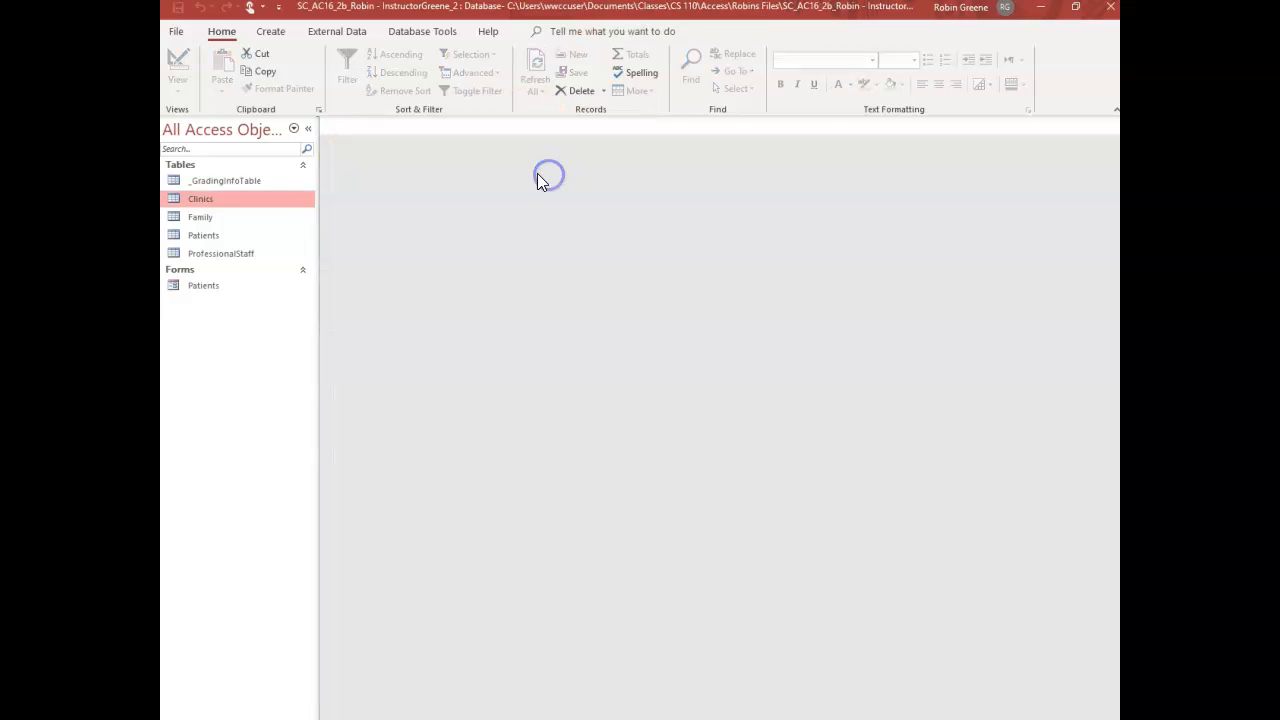
Rename the Patients form as PatientsEntry
right_click(205, 286)
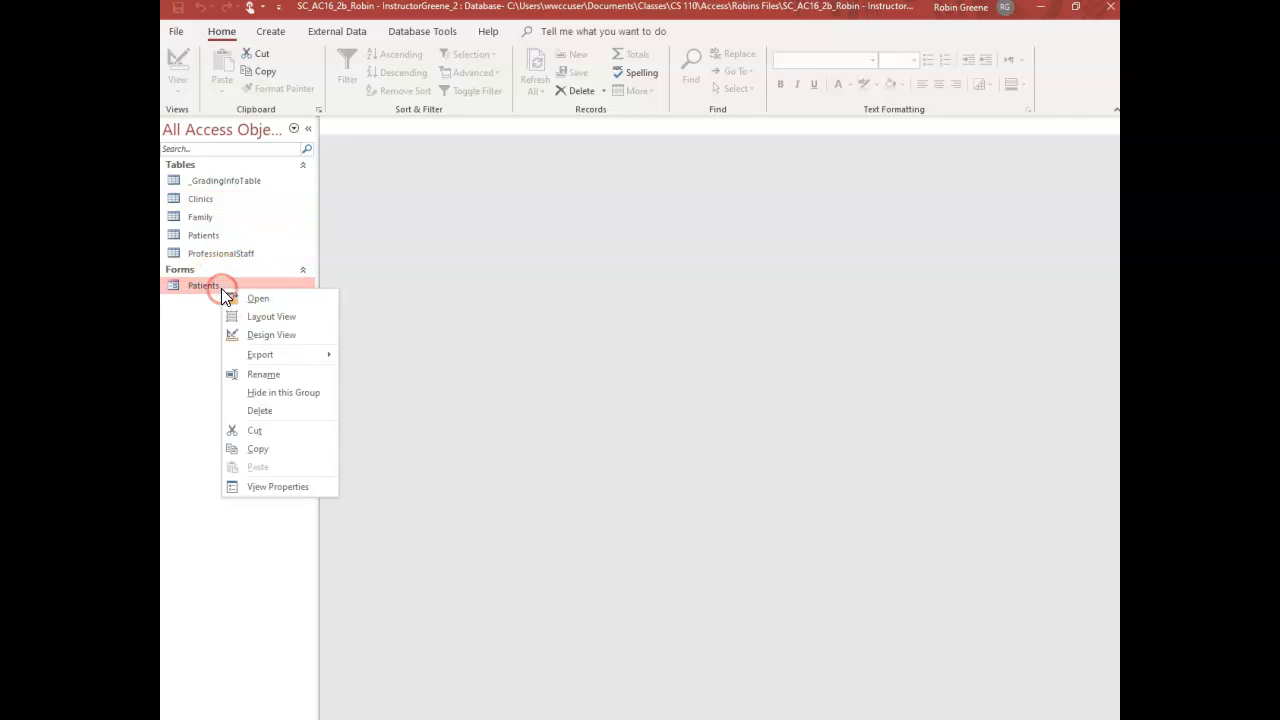
left_click(257, 376)
left_click(227, 286)
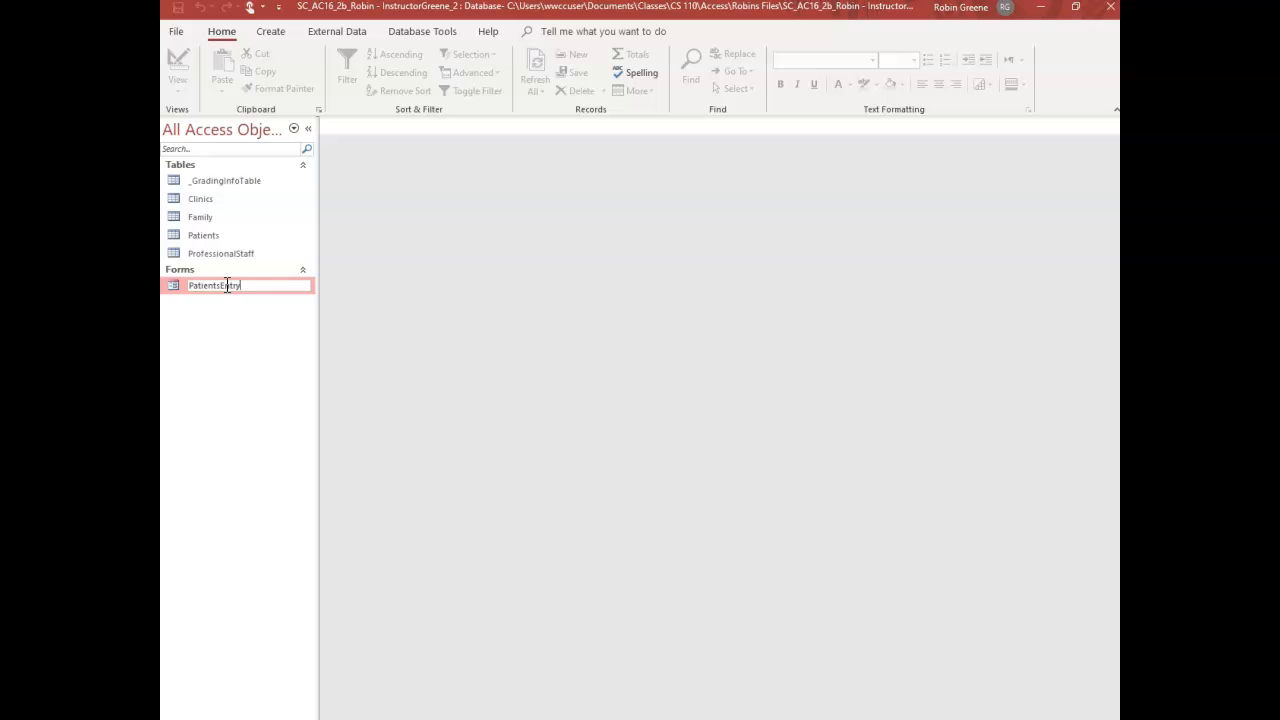
key("Return")
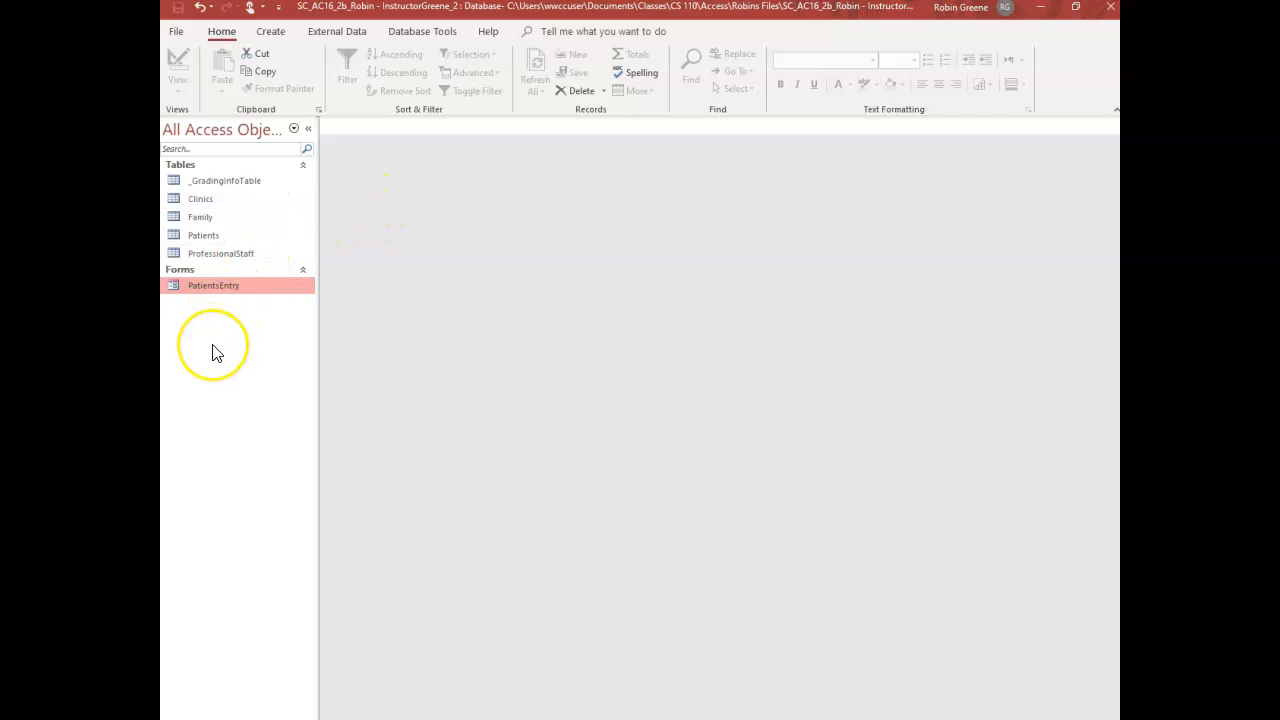
Start a Simple Query Wizard query on the Patients table and include the PatientID, FirstName and LastName fields
left_click(258, 235)
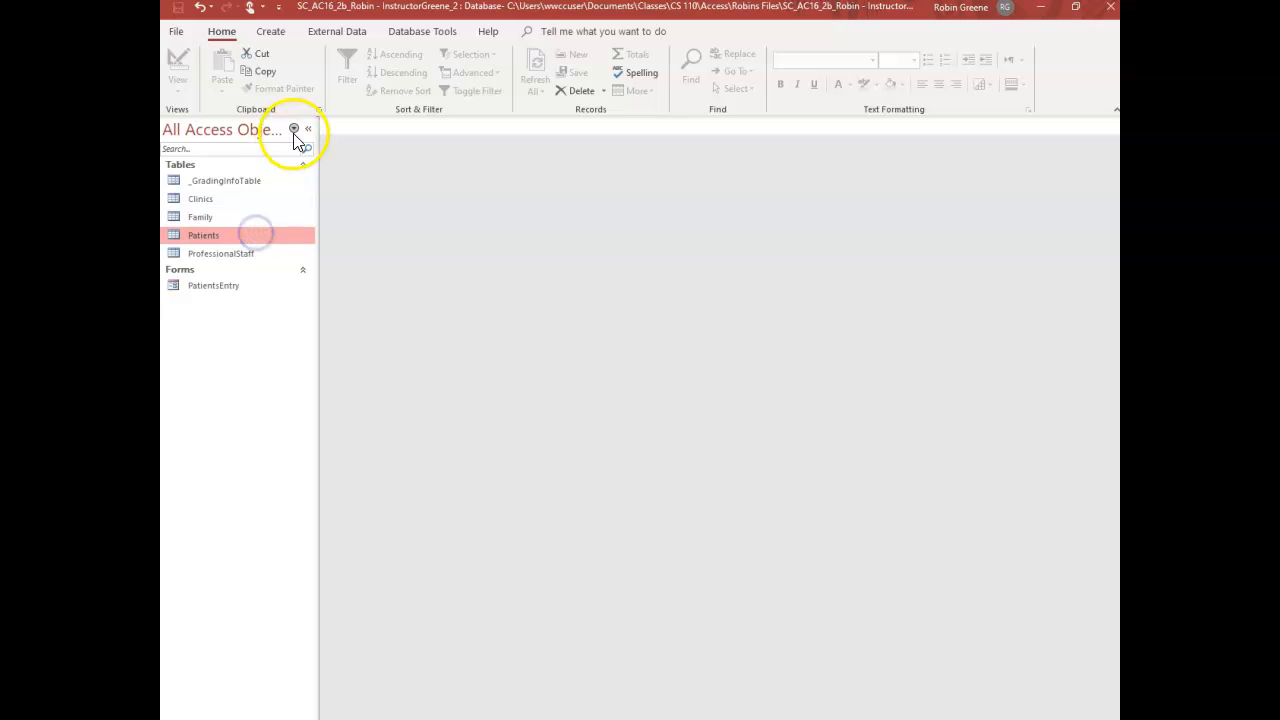
left_click(277, 36)
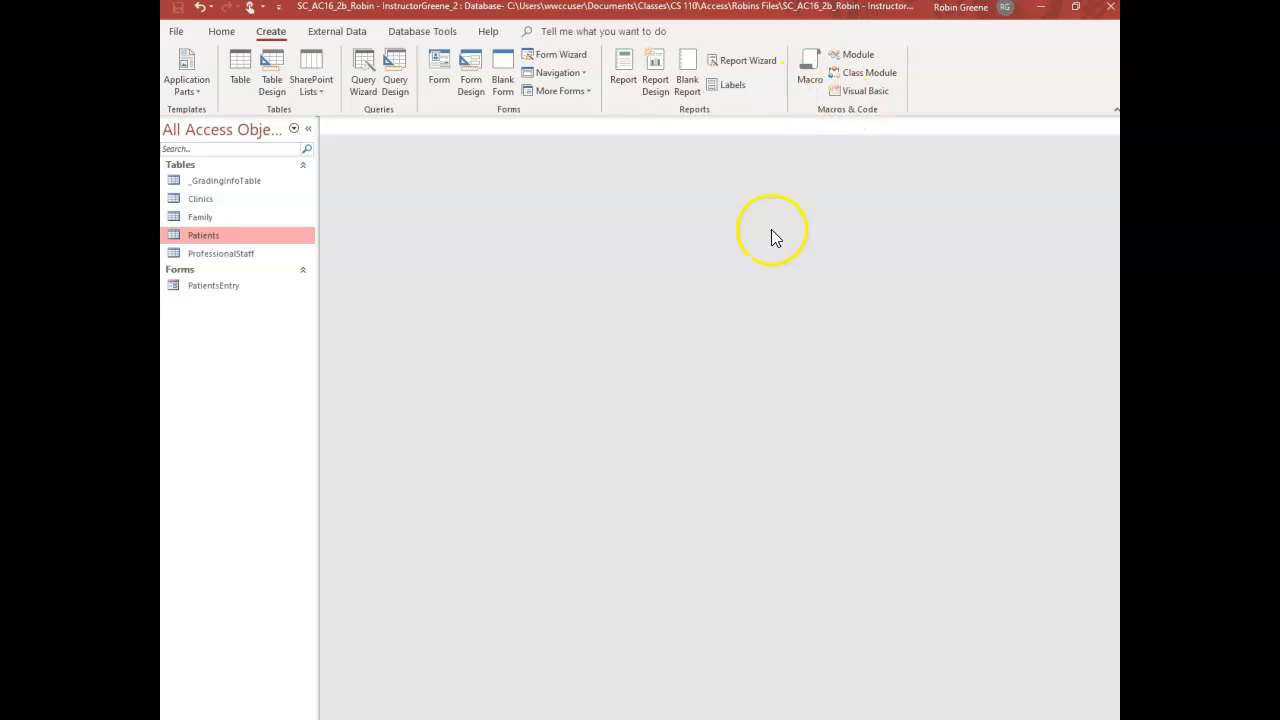
left_click(364, 68)
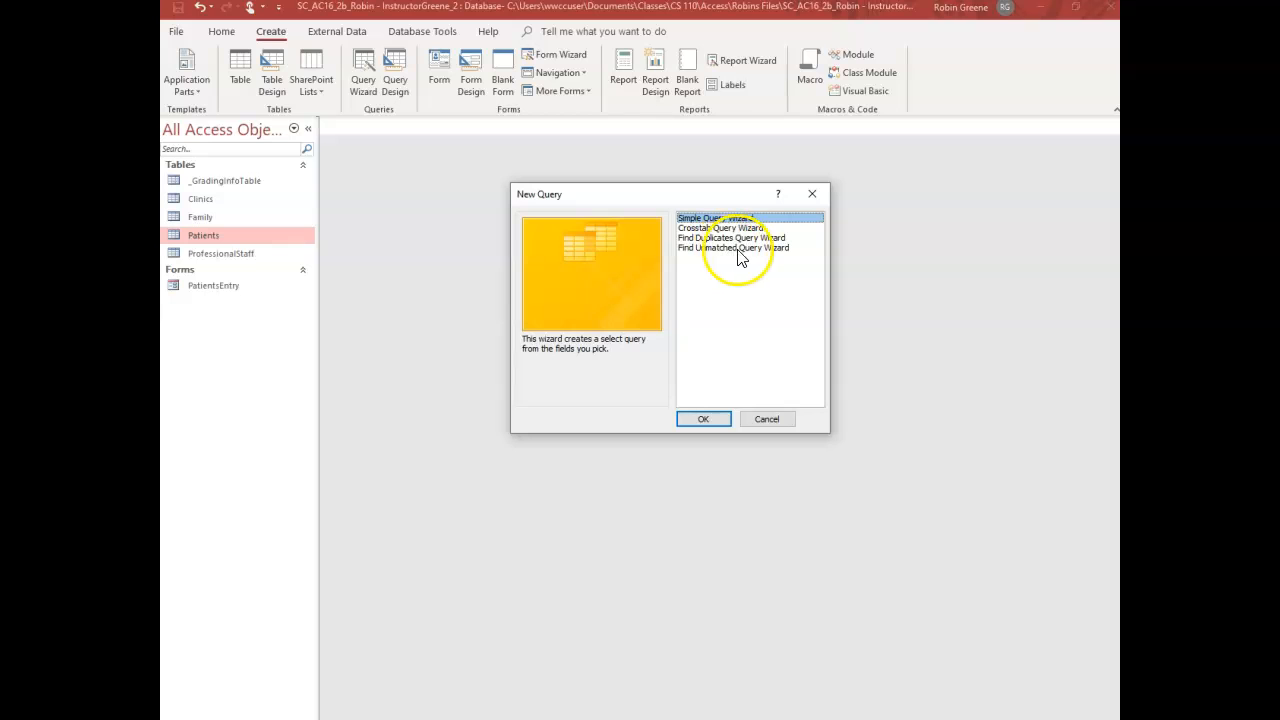
left_click(715, 421)
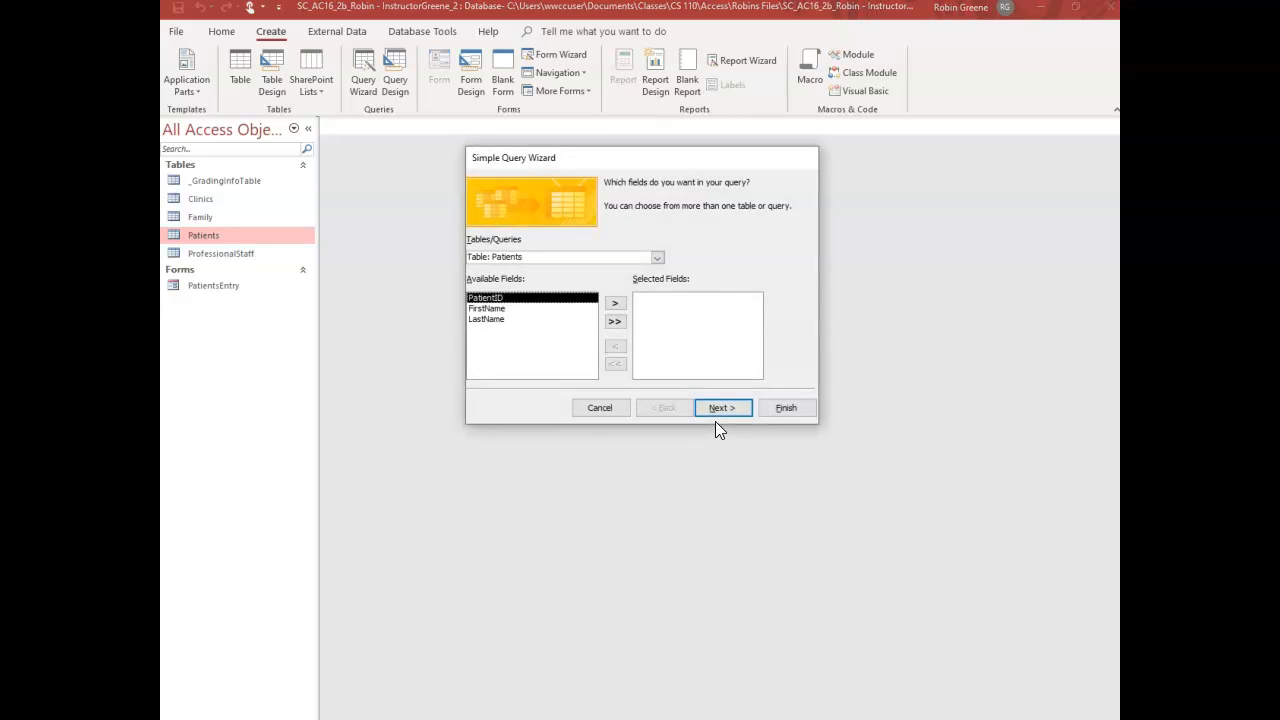
left_click(616, 305)
left_click(616, 305)
left_click(616, 305)
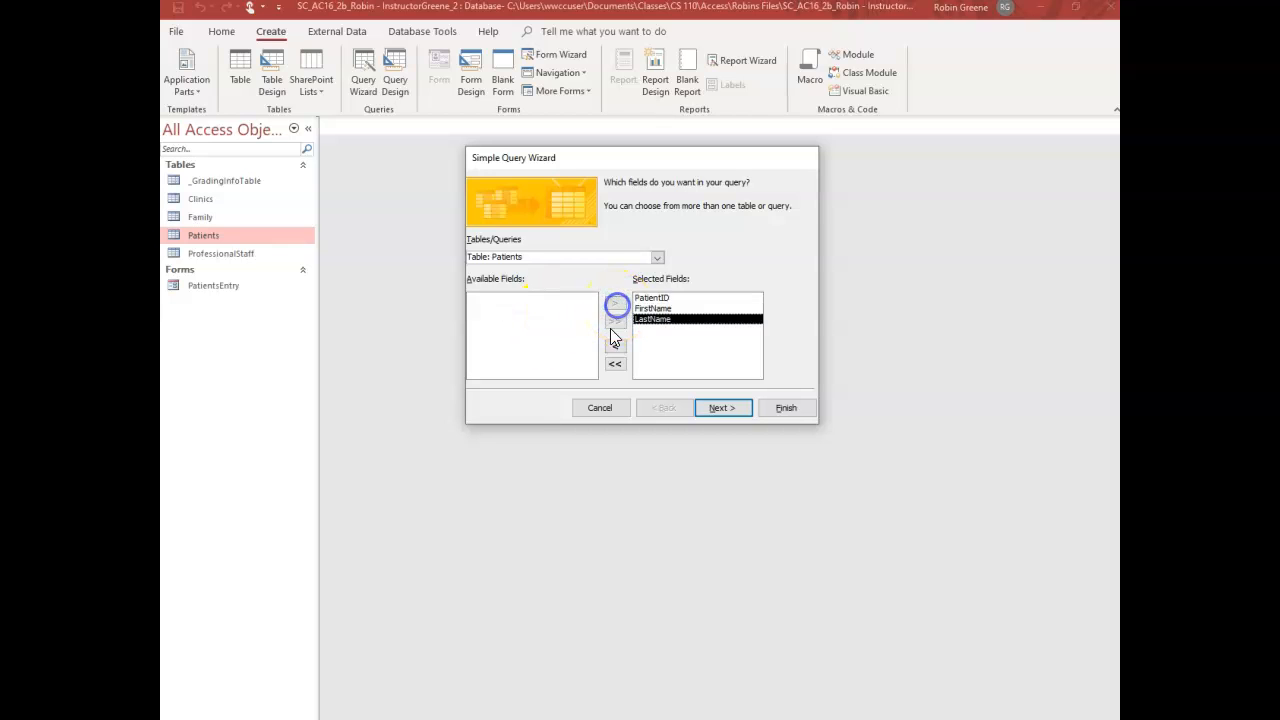
left_click(616, 364)
left_click(615, 322)
Review the available query sources, keep the Patients table and default title, and finish the query so it opens in Datasheet View
left_click(658, 257)
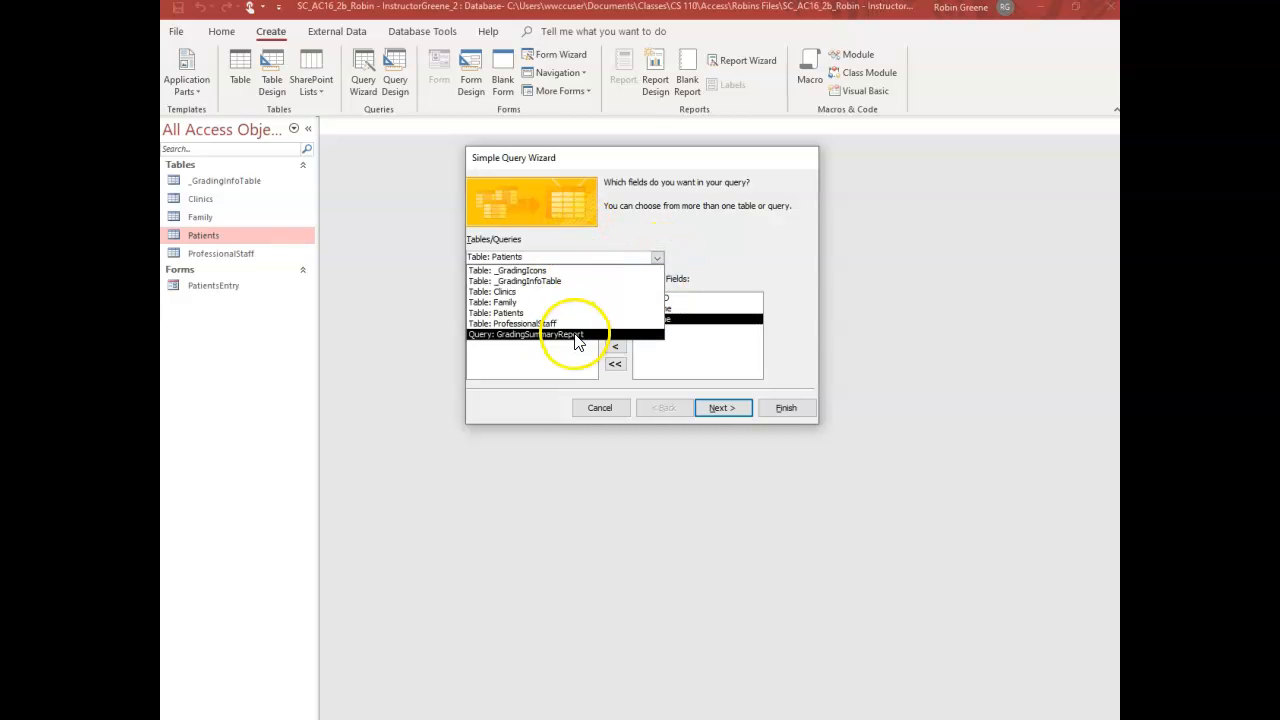
left_click(705, 263)
left_click(721, 411)
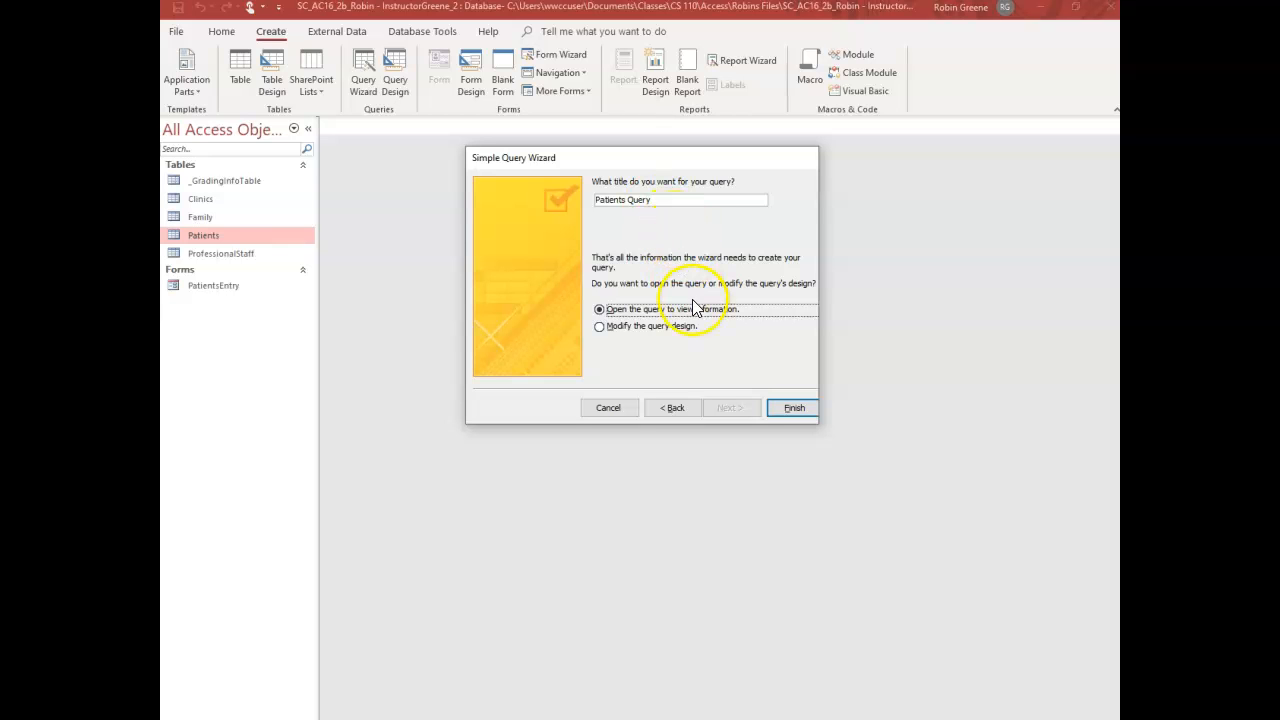
left_click(792, 410)
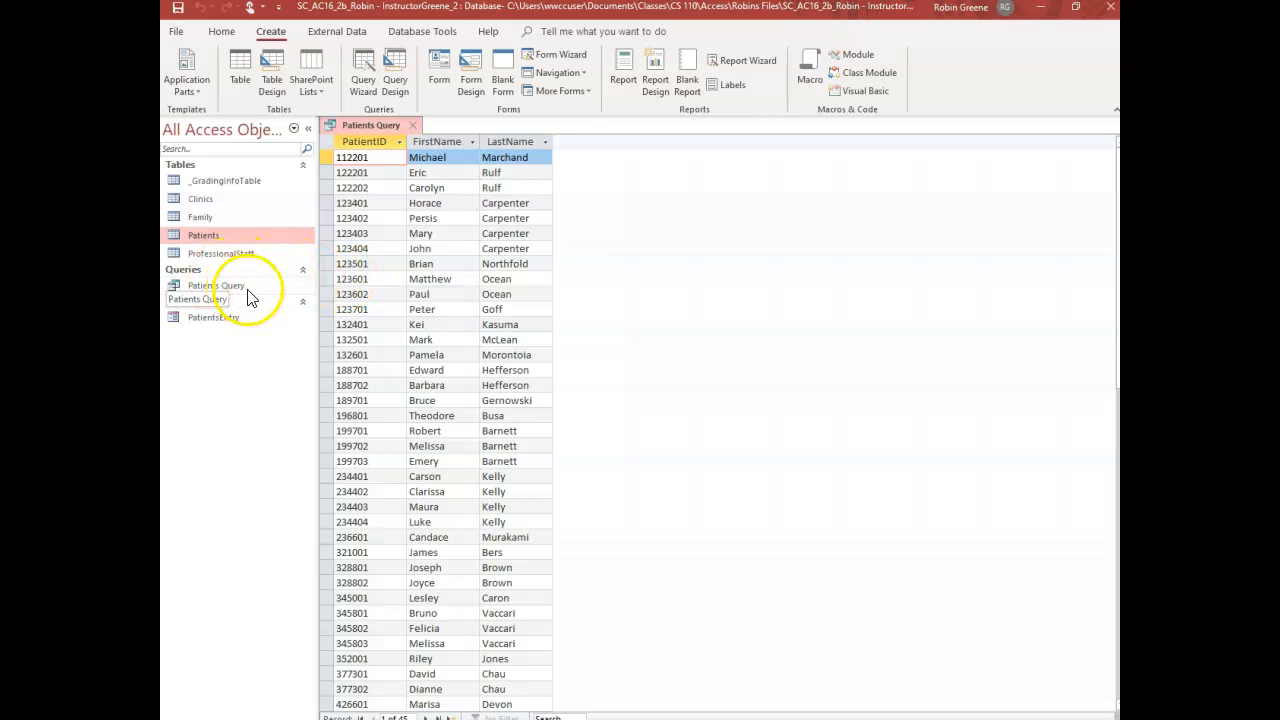
Try to rename Patients Query while it is still open
right_click(245, 289)
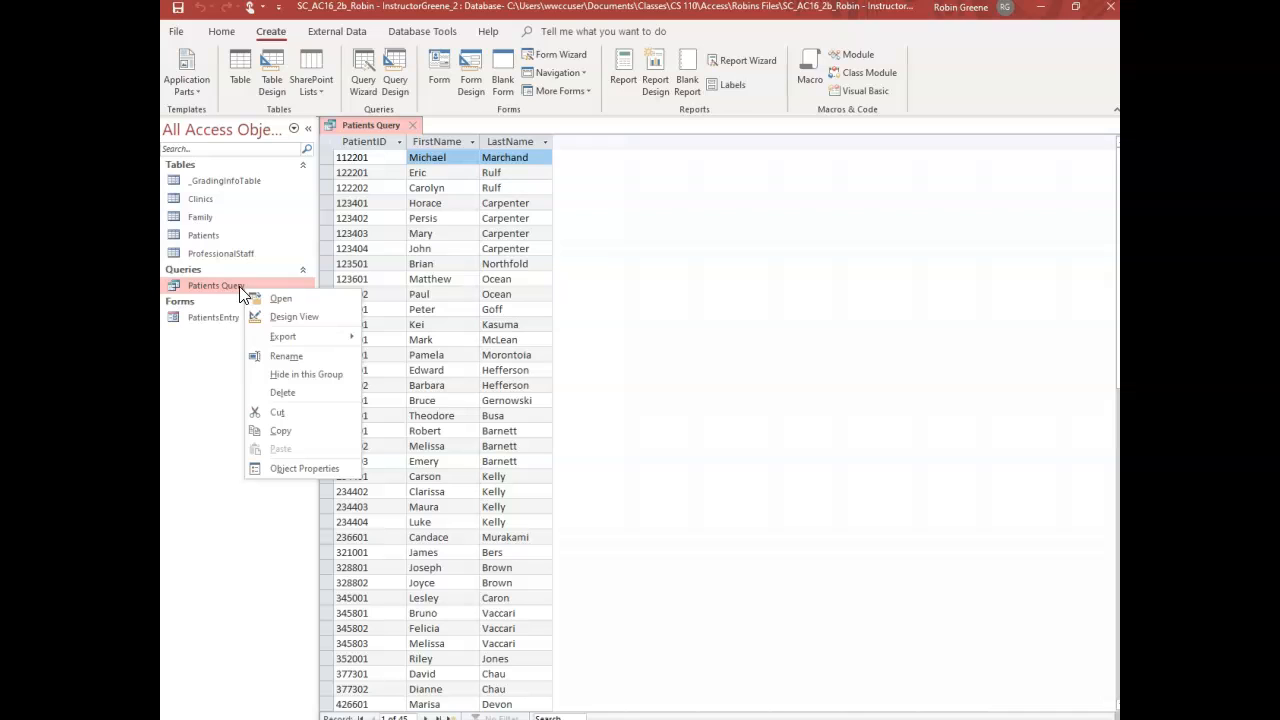
double_click(241, 290)
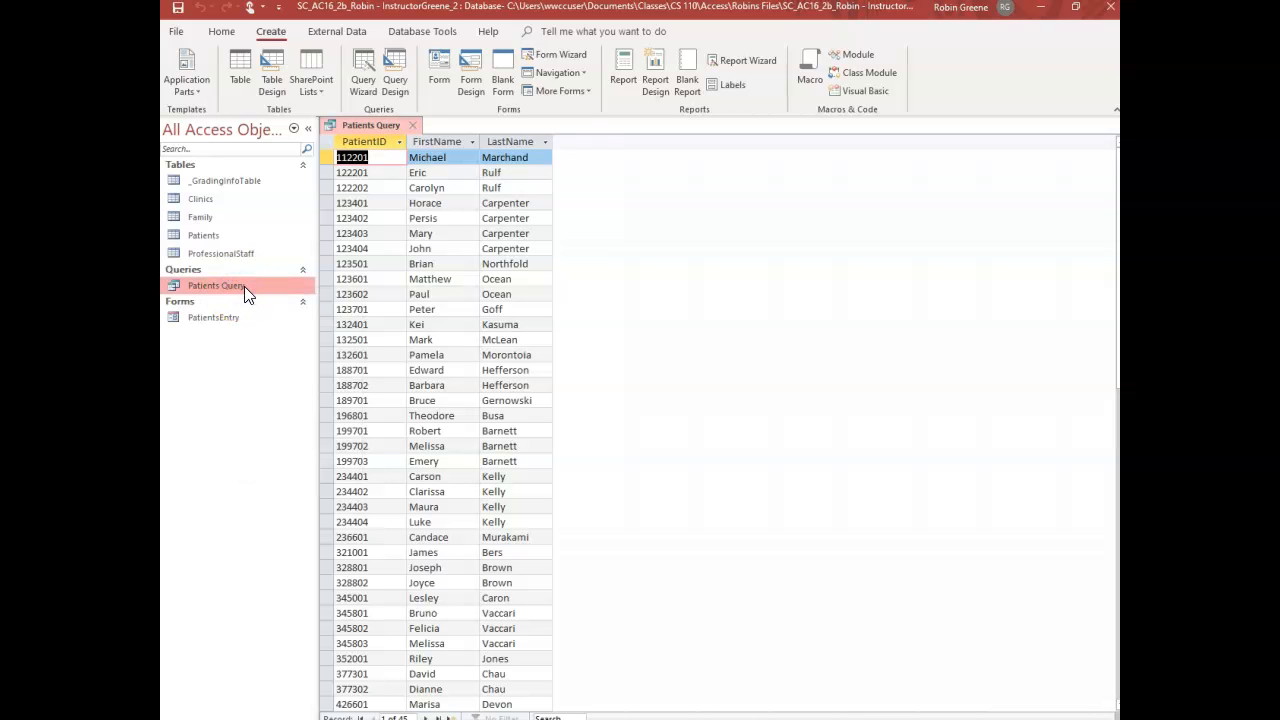
right_click(244, 286)
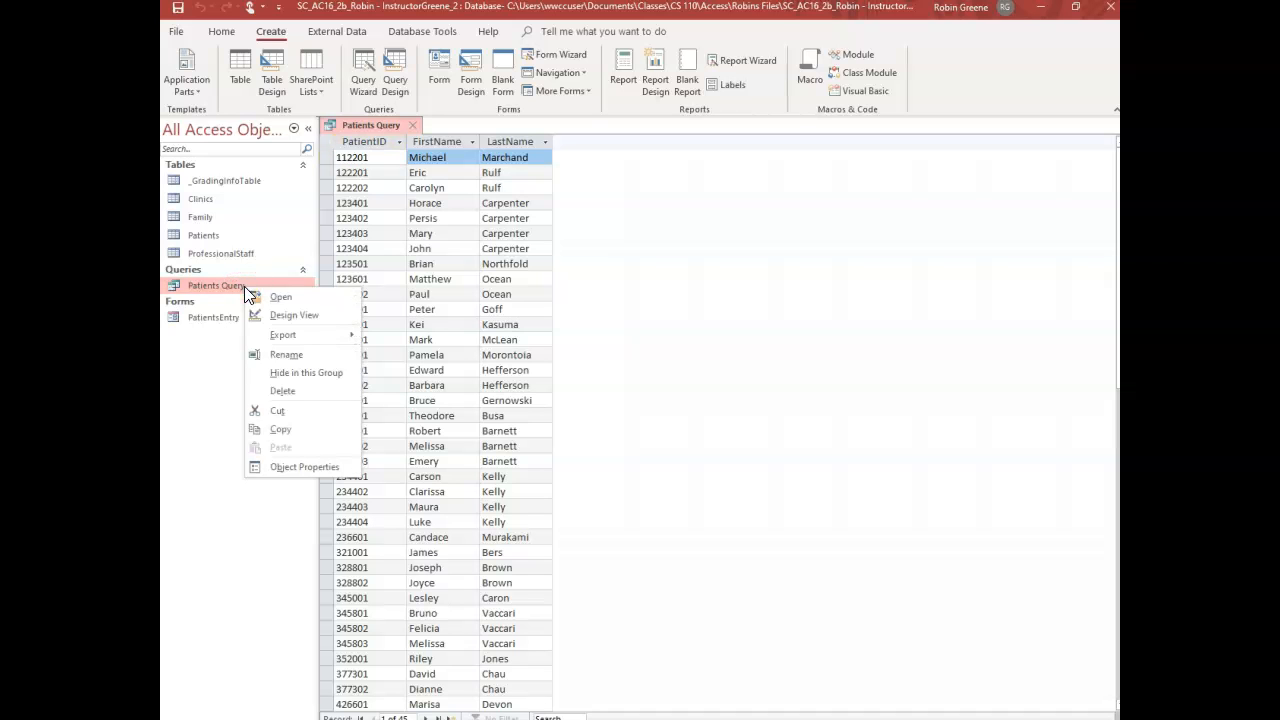
left_click(279, 355)
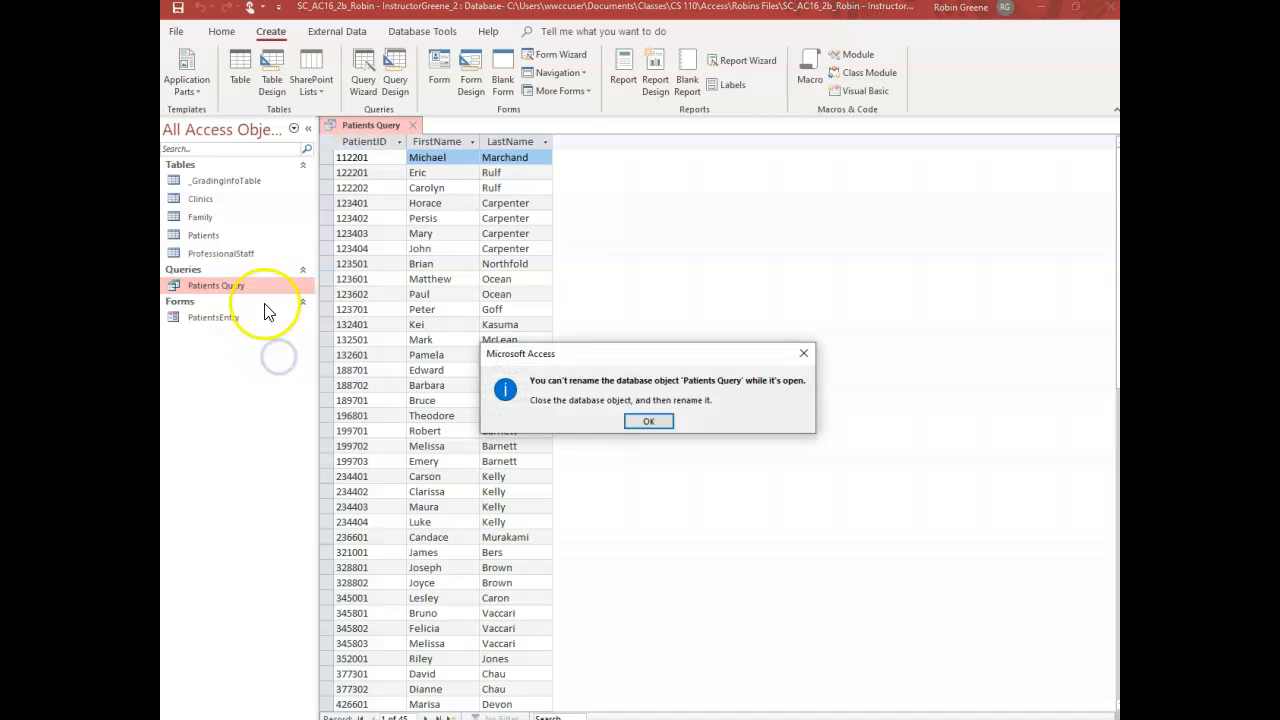
left_click(652, 420)
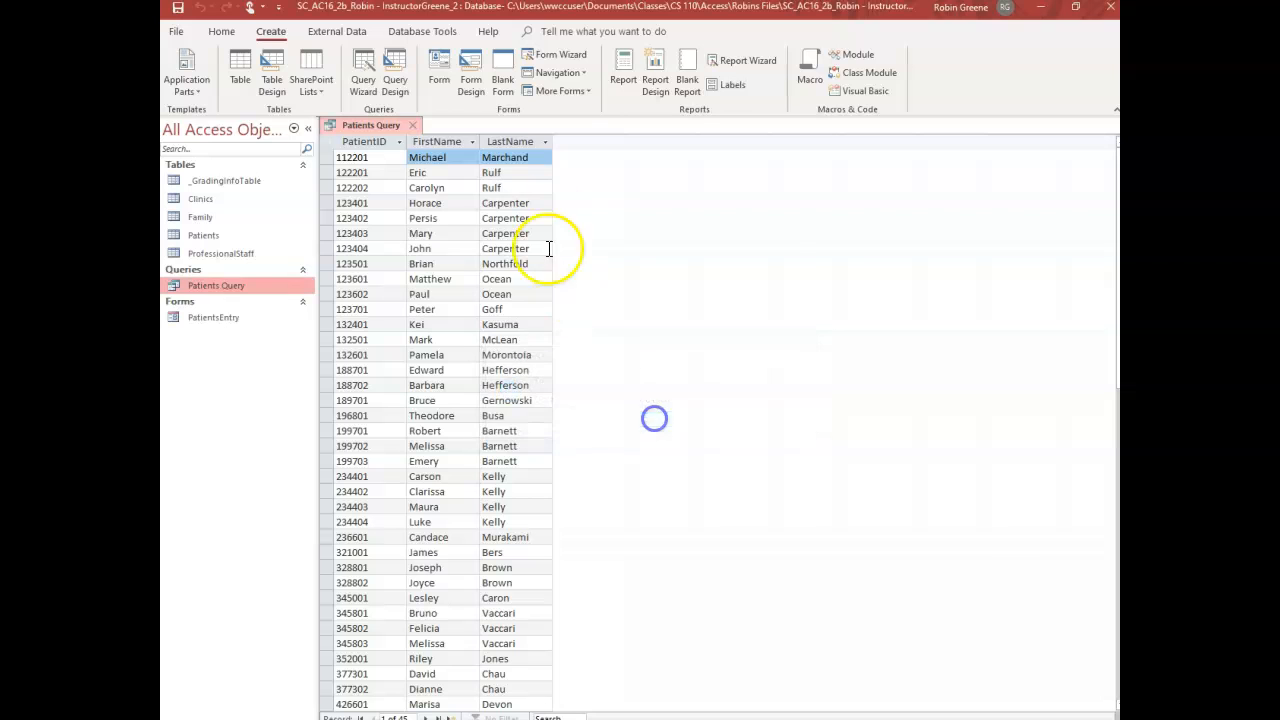
Close Patients Query and rename it as PatientListing, checking its records under the new name
left_click(412, 125)
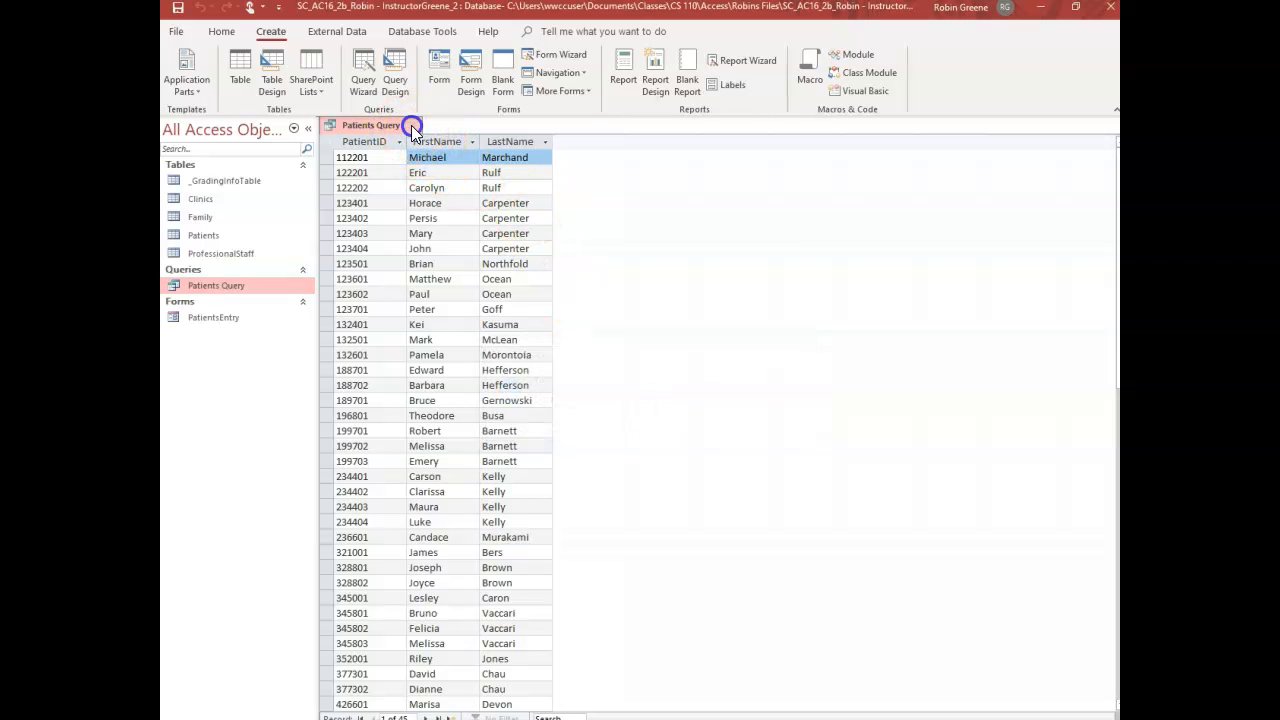
right_click(246, 286)
left_click(277, 355)
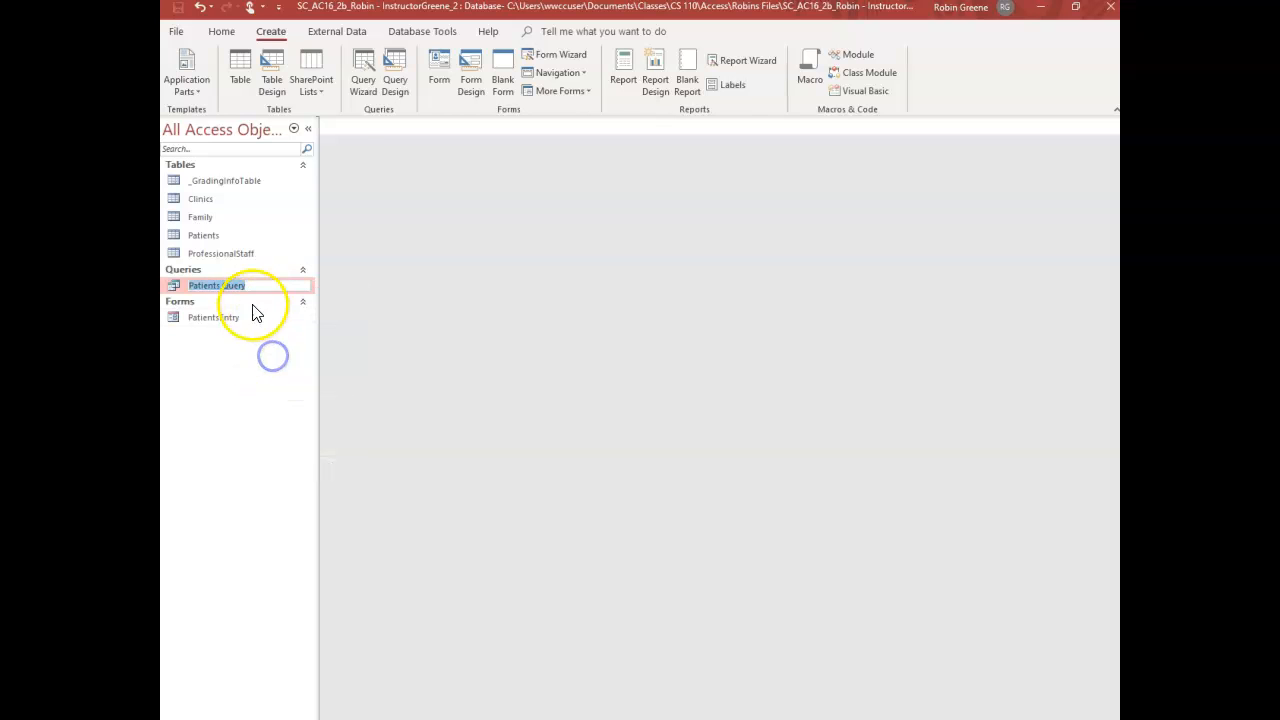
left_click(249, 285)
key("BackSpace")
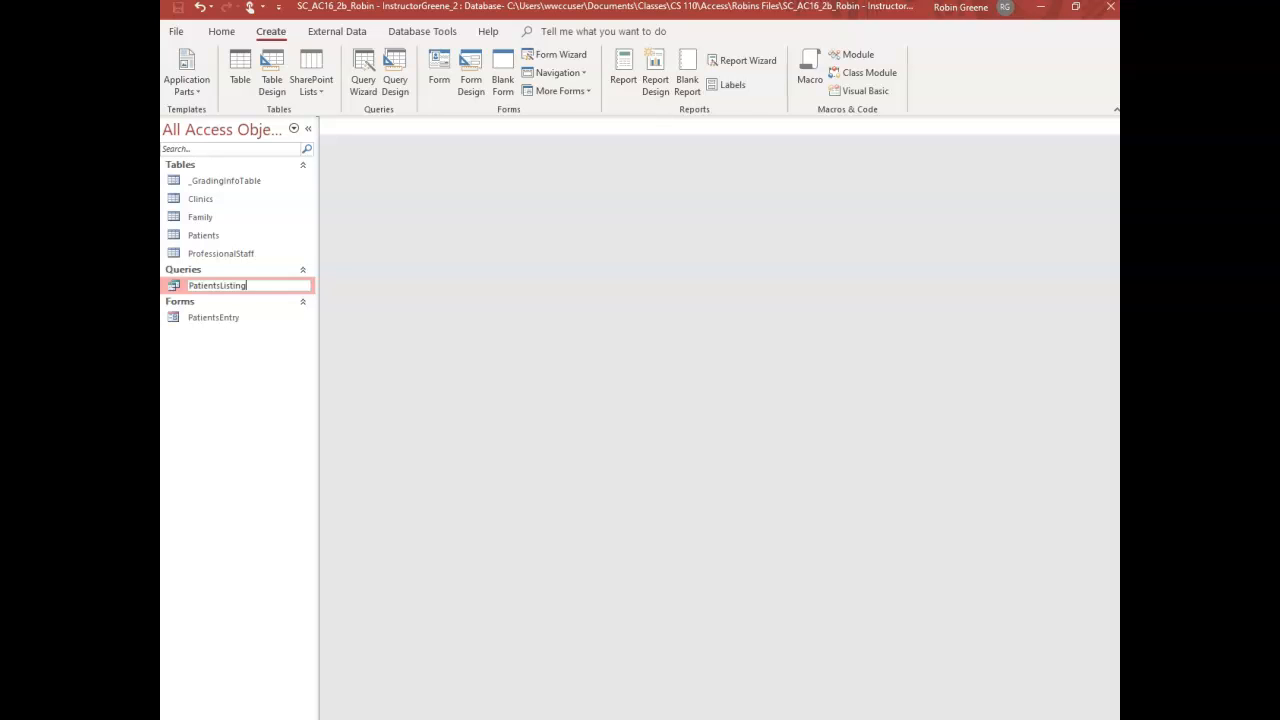
left_click(221, 285)
key("BackSpace")
left_click(249, 286)
left_click(274, 306)
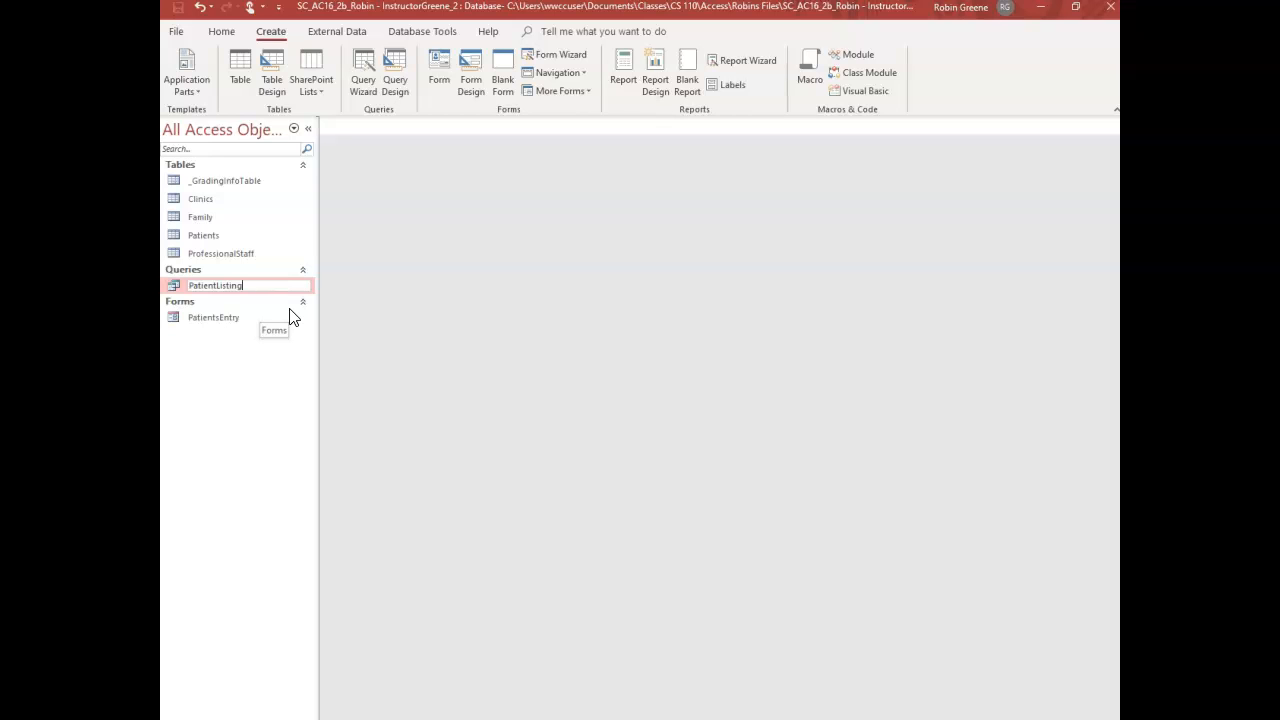
double_click(255, 290)
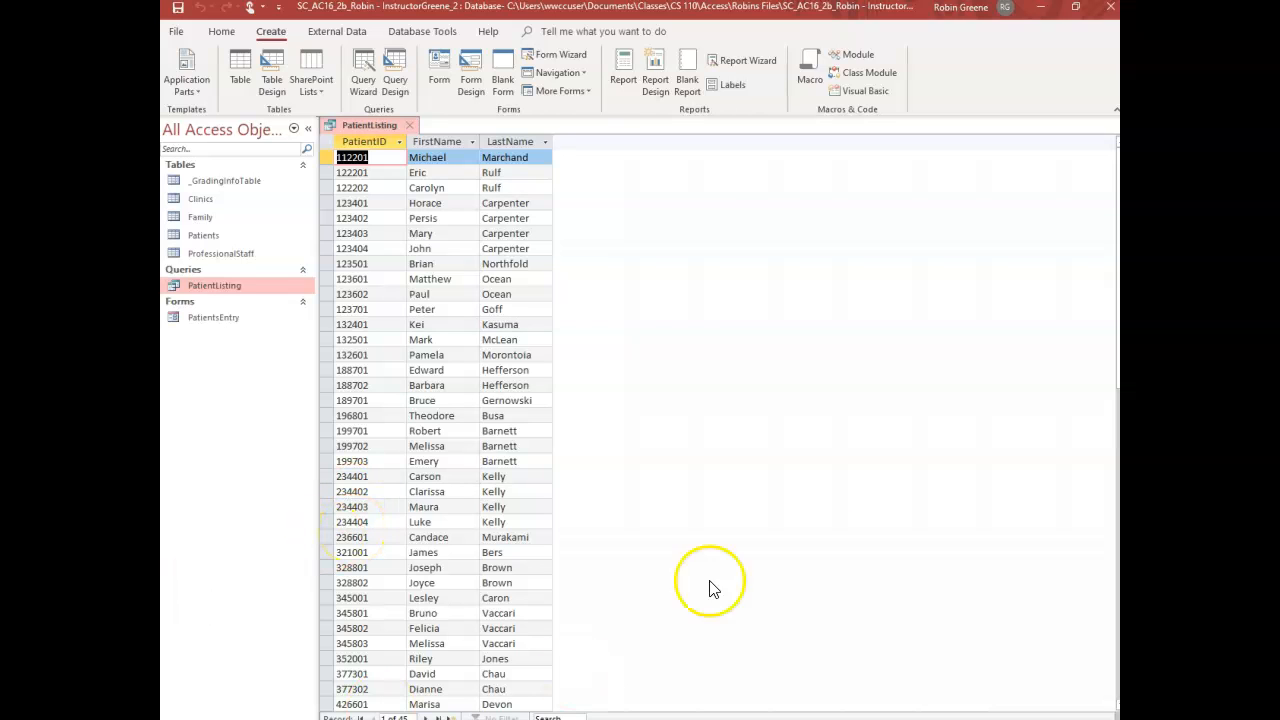
left_click(408, 125)
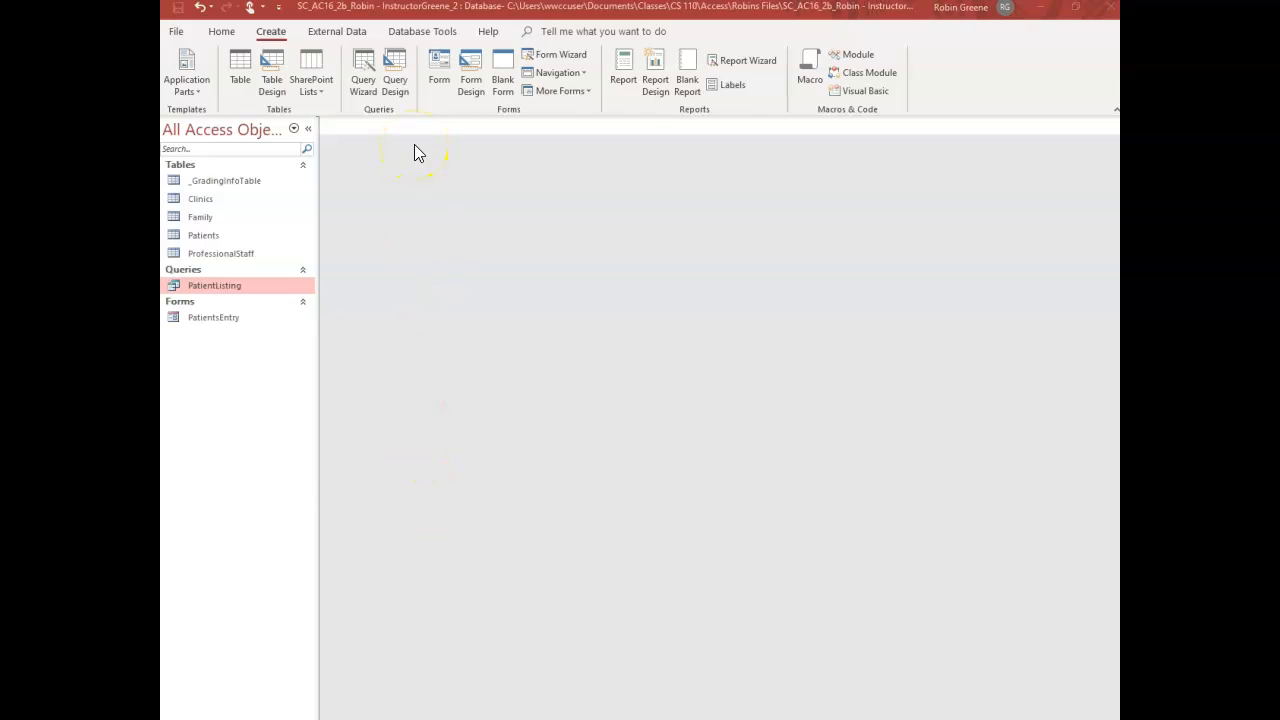
Create a form based on the Family table and show the views available for it
left_click(233, 220)
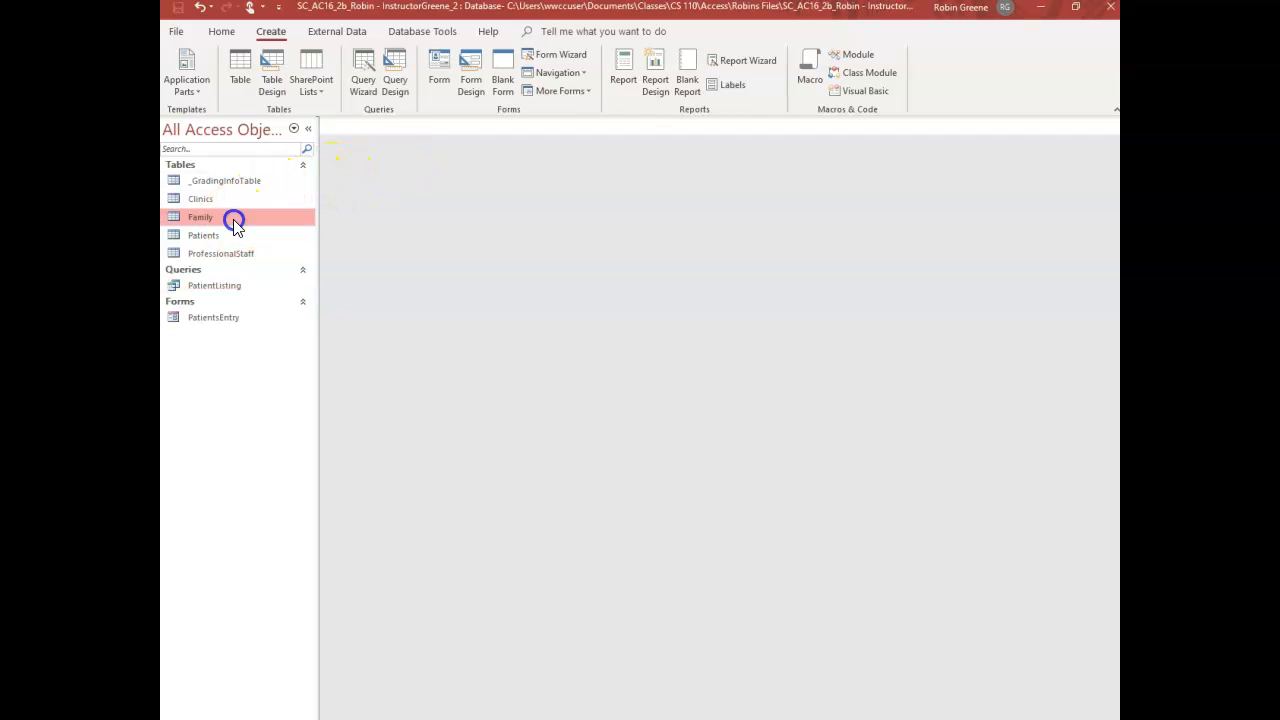
left_click(437, 76)
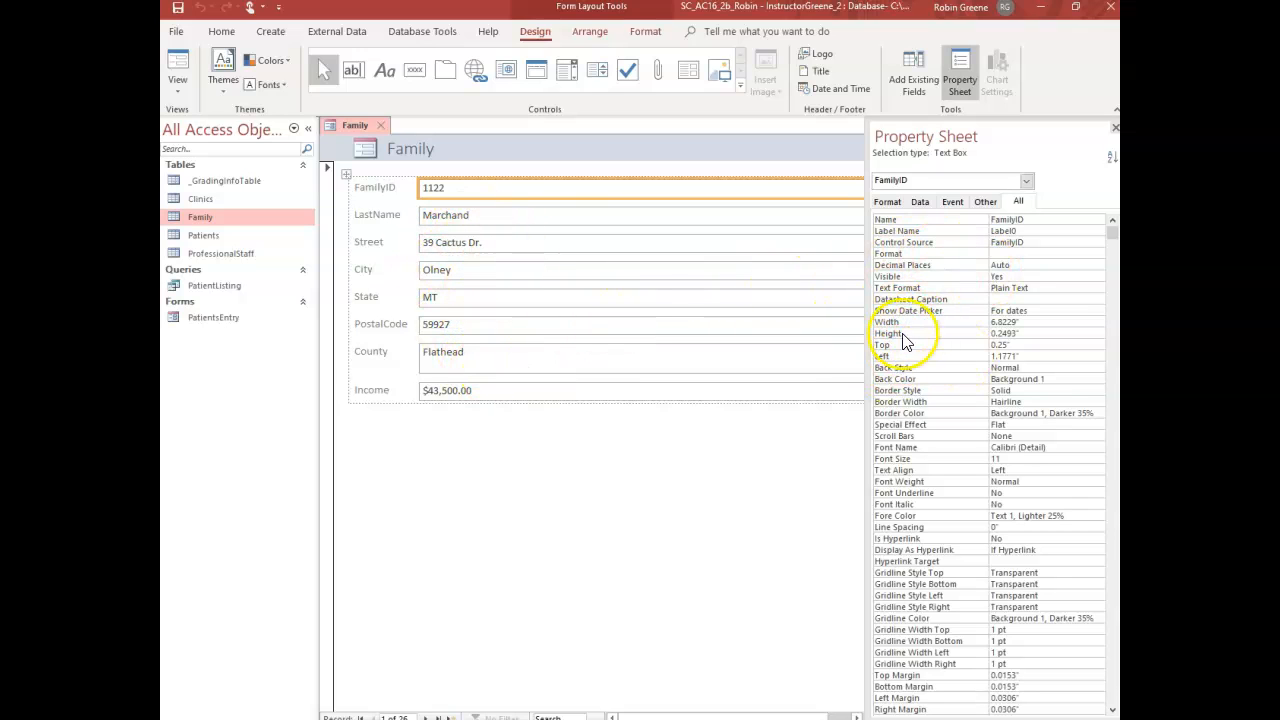
right_click(639, 462)
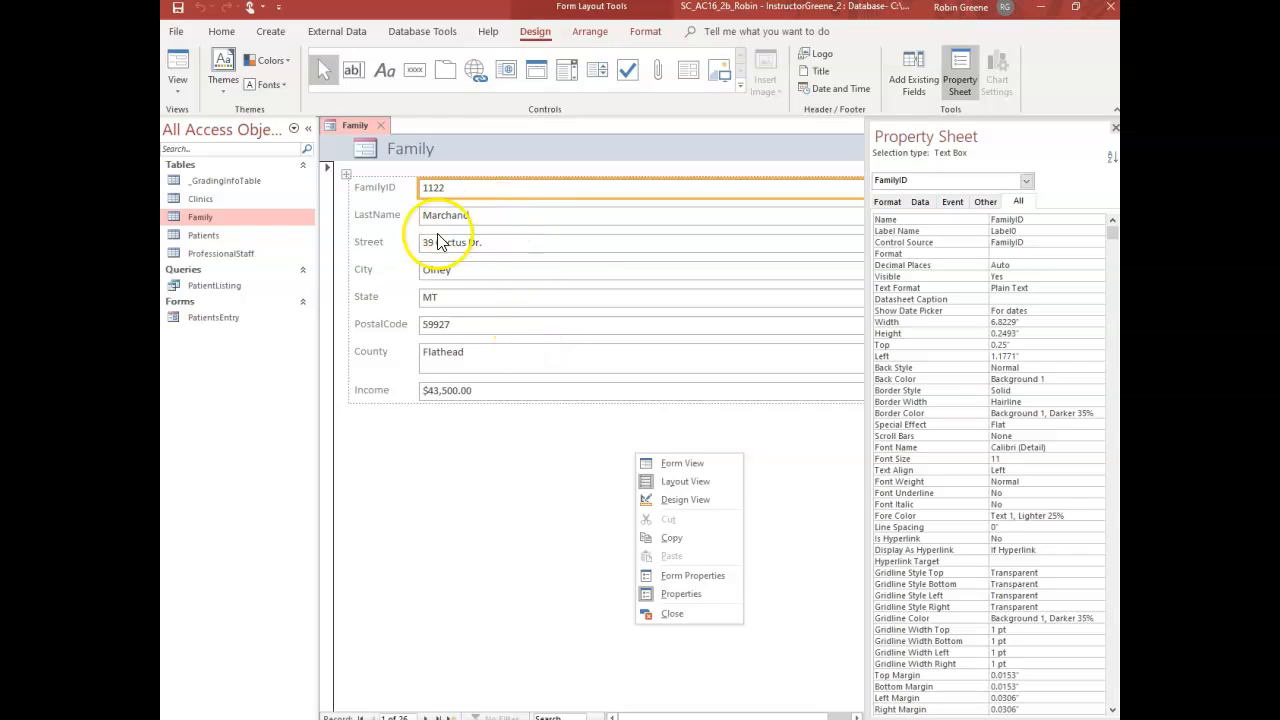
Page forward one record at a time through the new Family form to examine several family records
left_click(427, 716)
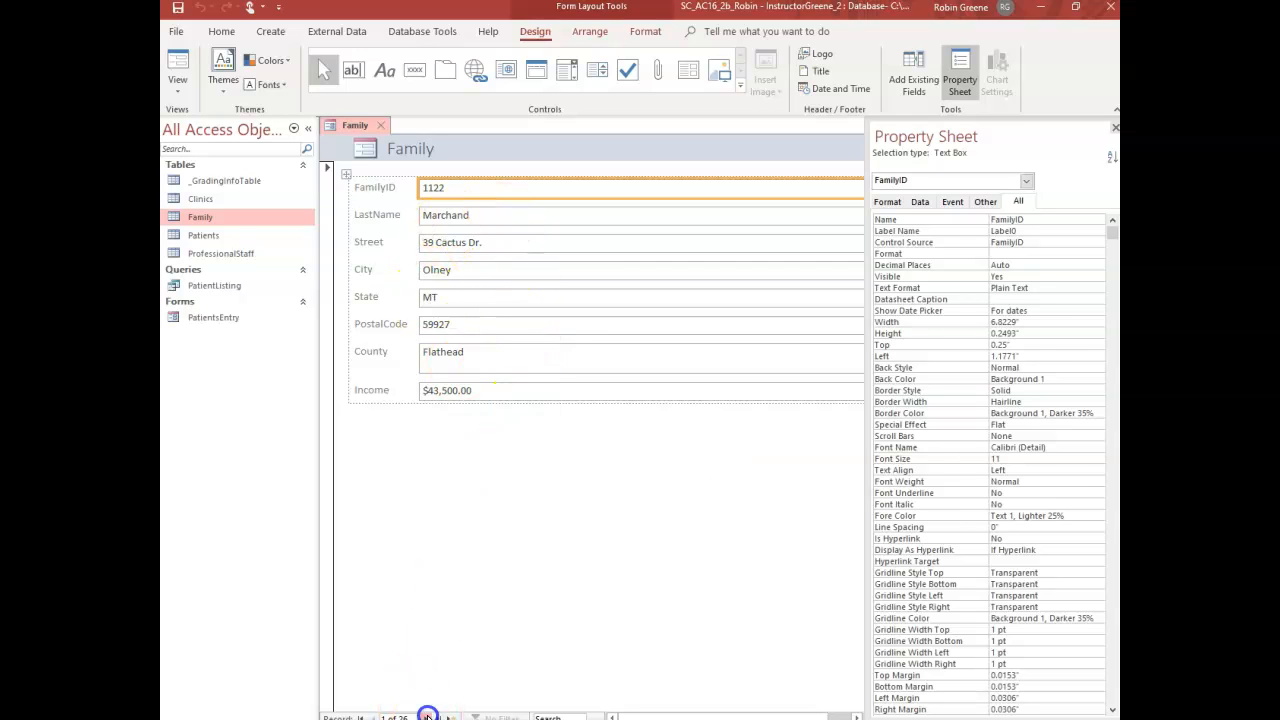
left_click(427, 716)
left_click(427, 716)
left_click(427, 716)
left_click(427, 716)
left_click(427, 716)
left_click(427, 716)
left_click(427, 716)
left_click(427, 716)
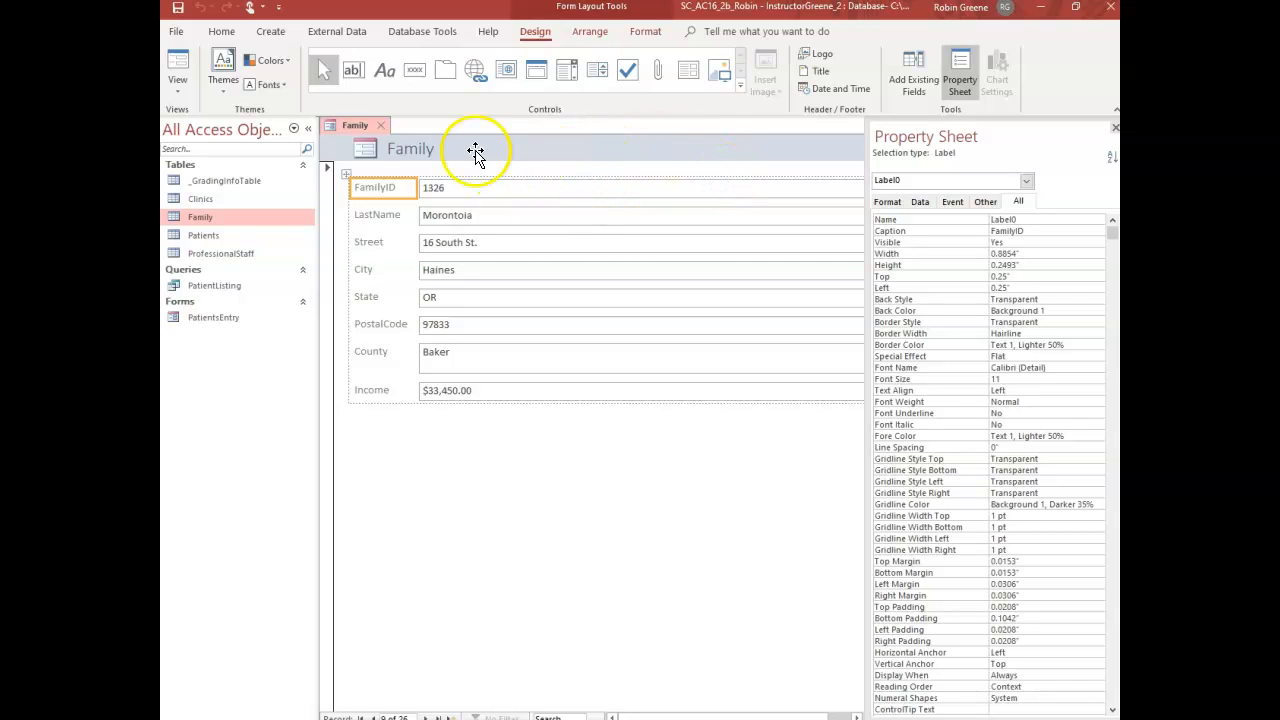
Close the new Family form and save it under the name FamilyInfo
left_click(381, 125)
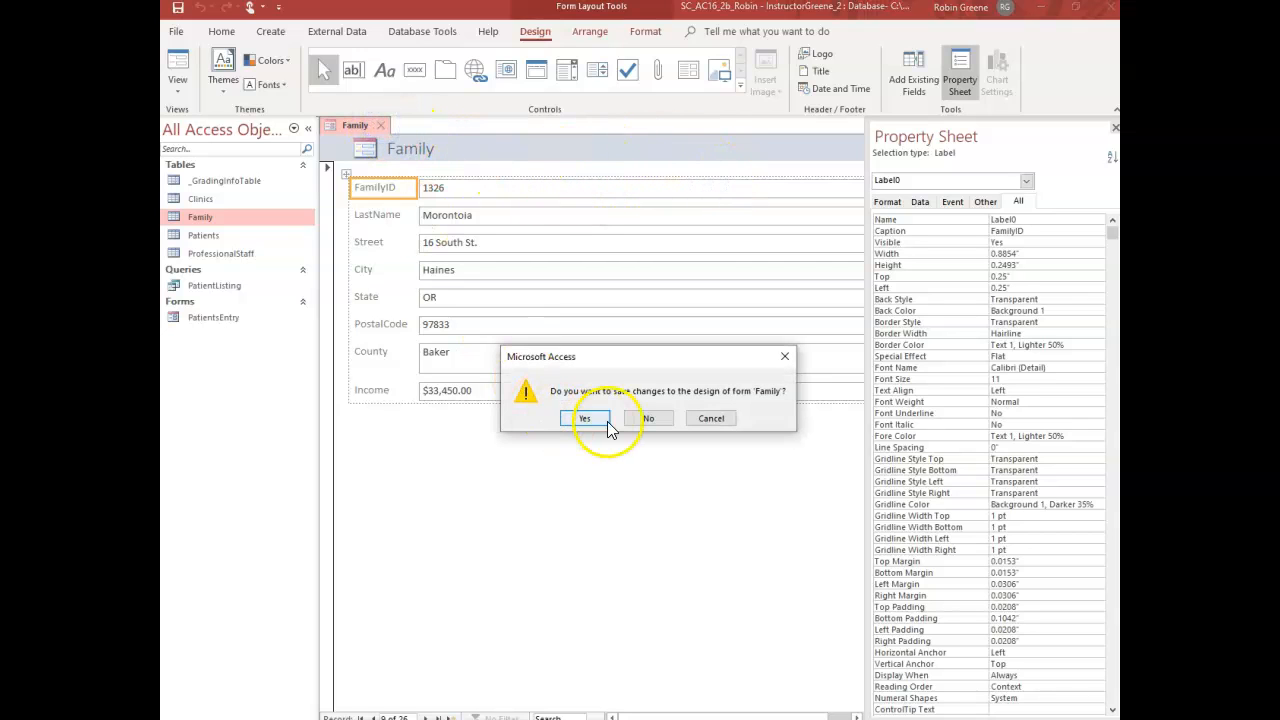
left_click(585, 418)
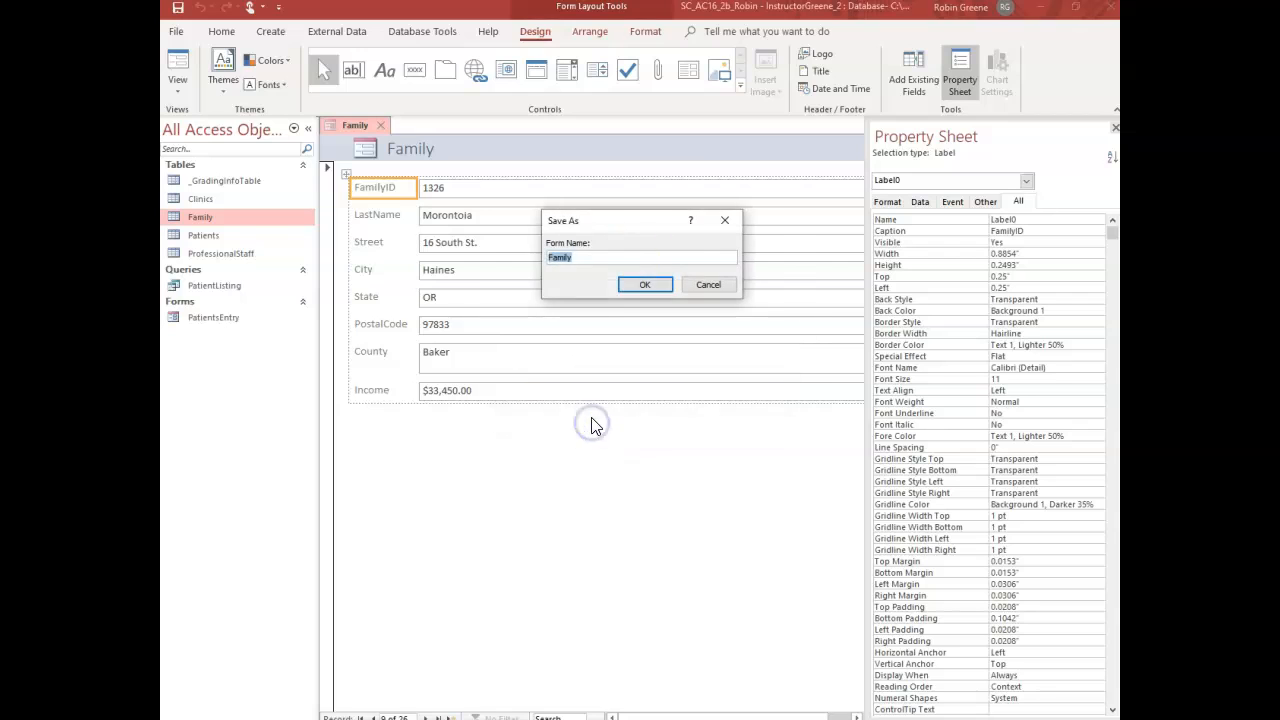
left_click(580, 256)
type("Info")
left_click(644, 285)
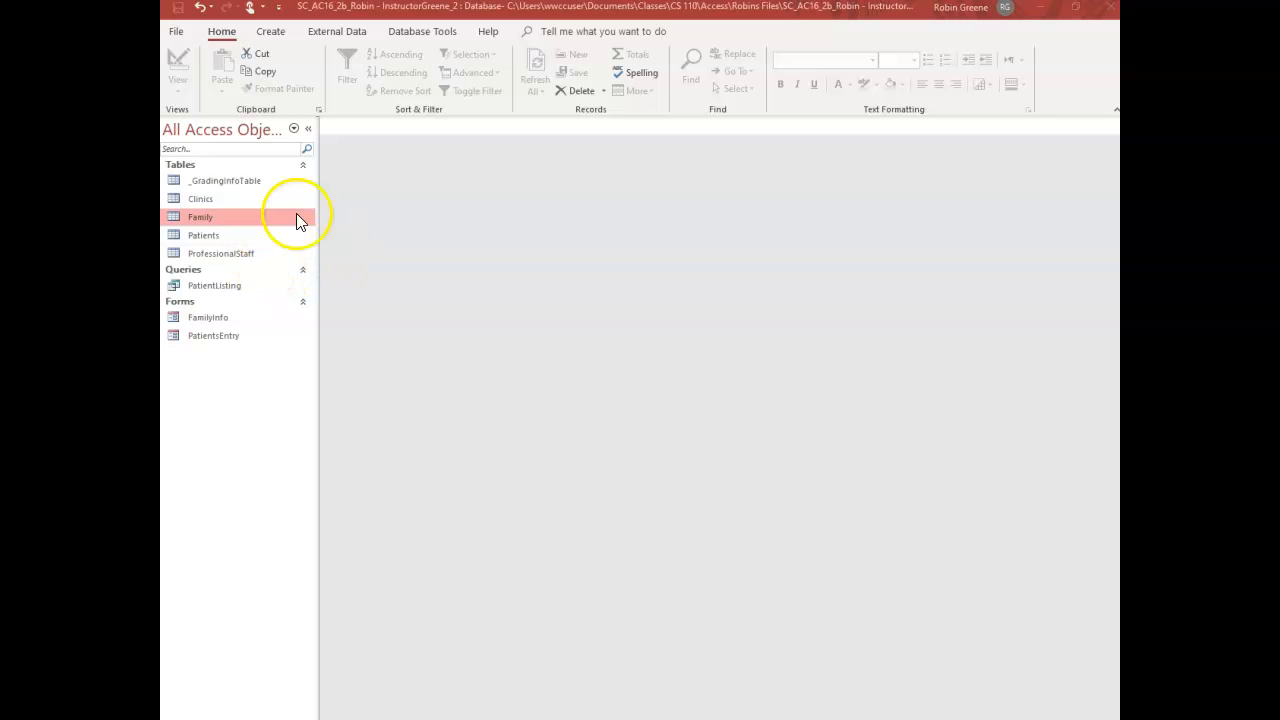
Start a new report with the Report Wizard, using the Family table as its source
left_click(271, 32)
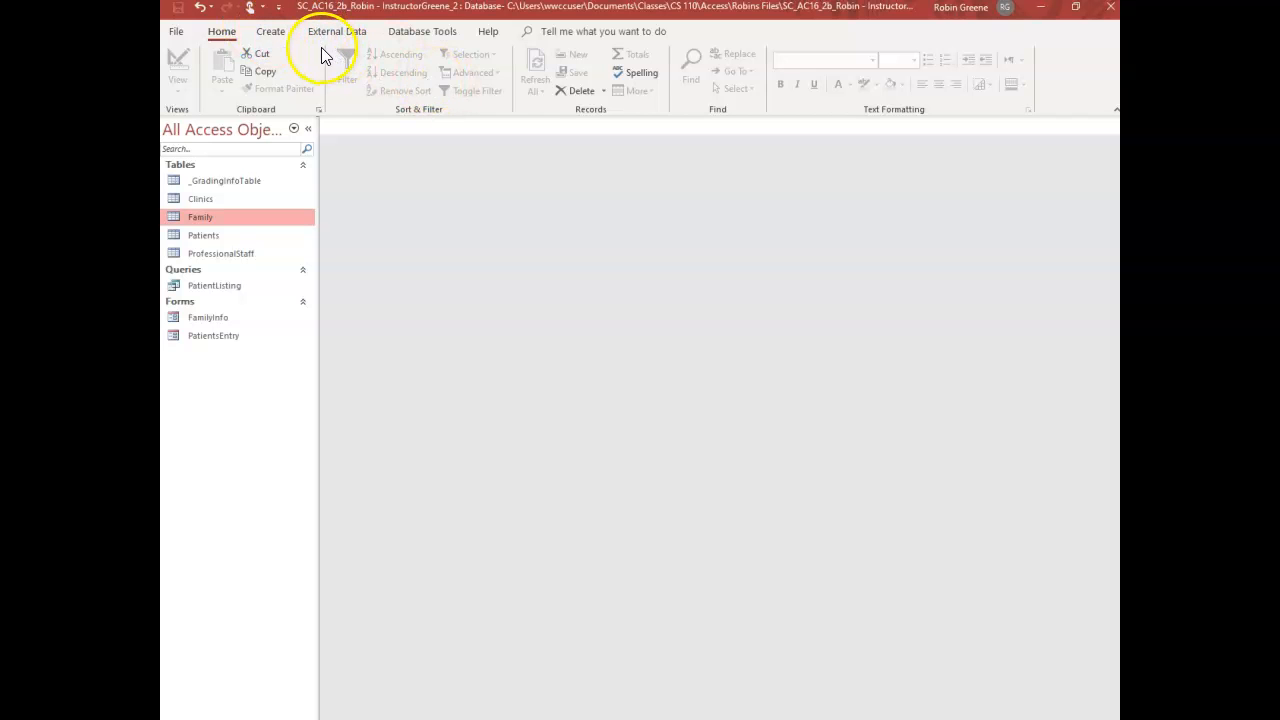
left_click(271, 31)
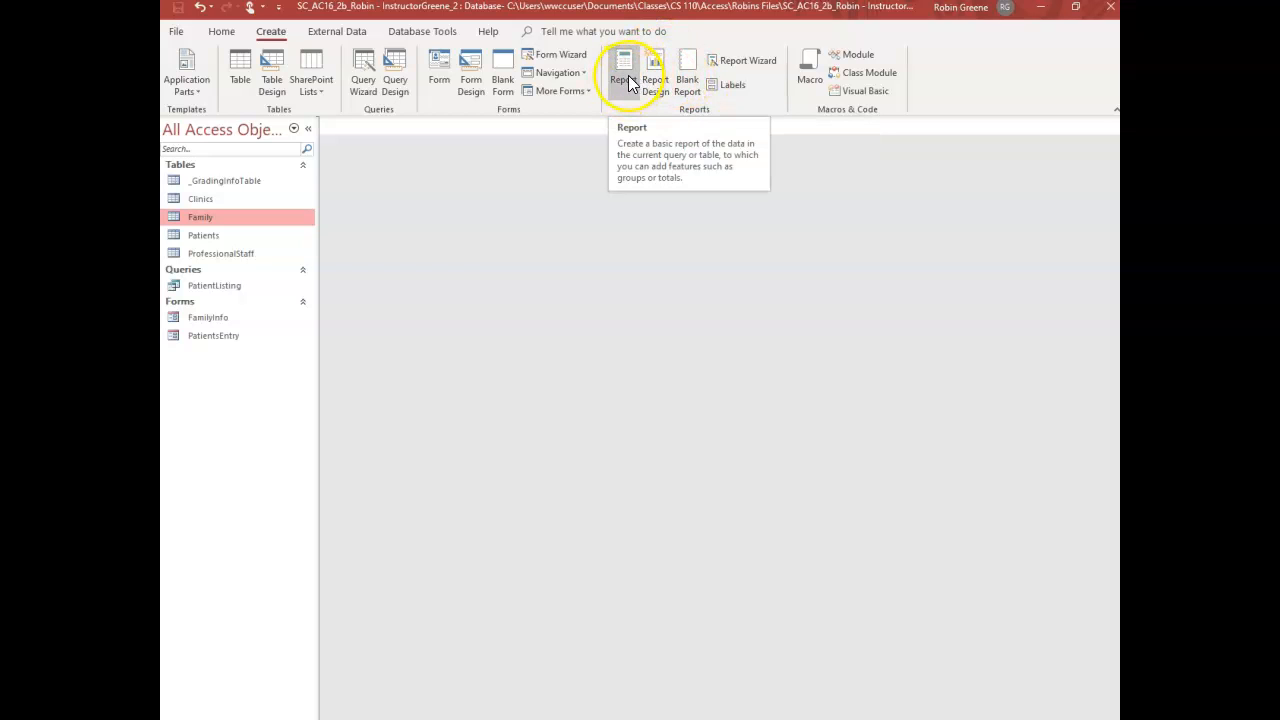
left_click(725, 60)
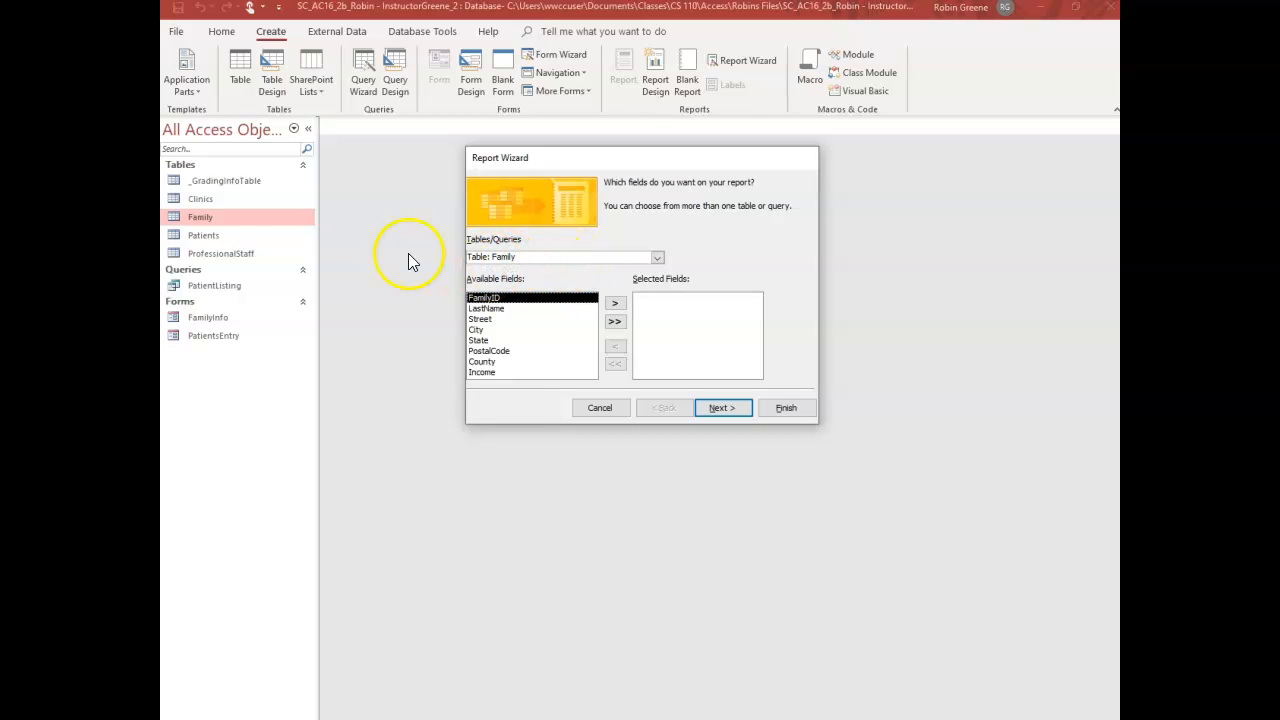
left_click(659, 259)
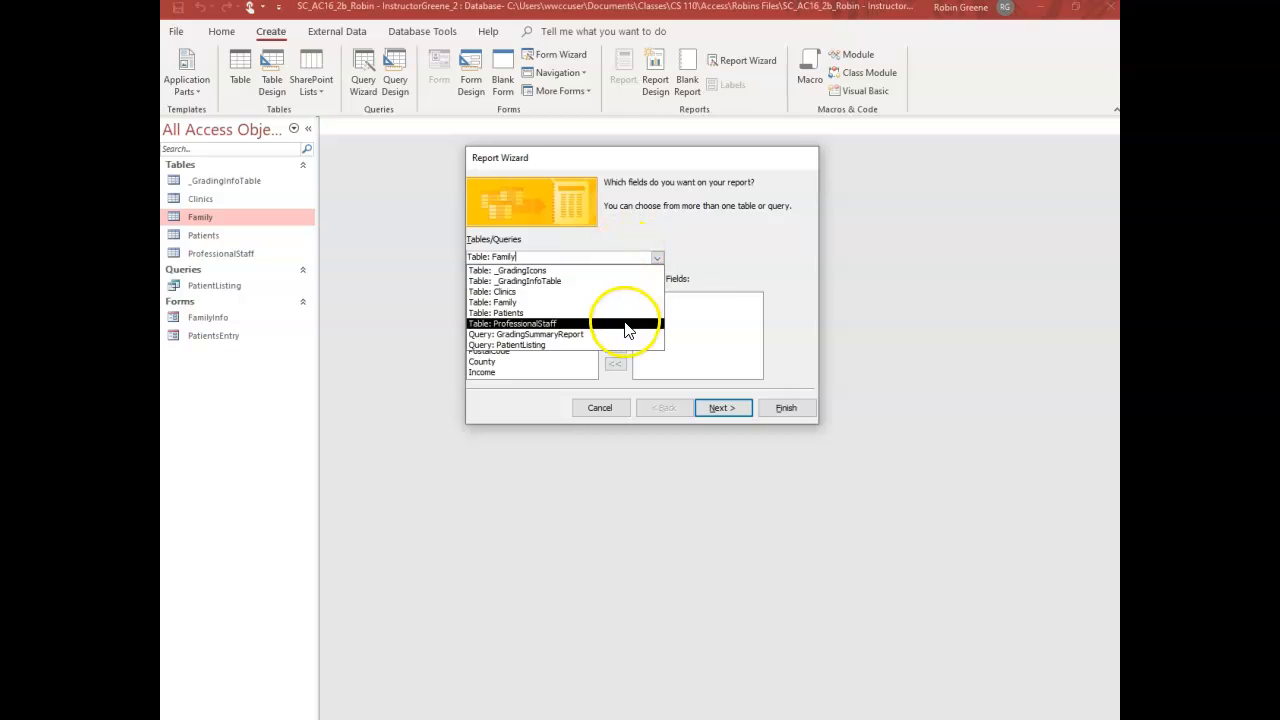
left_click(696, 268)
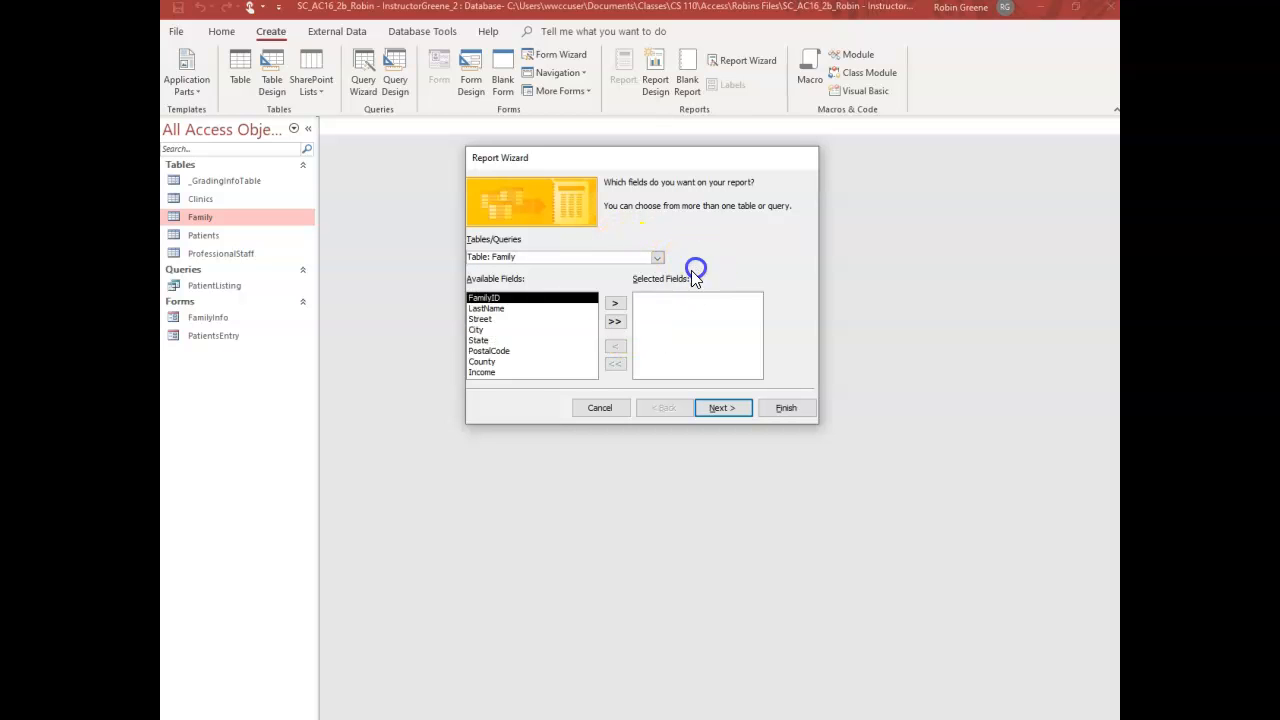
Add the FamilyID, LastName, City and State fields, in that order, to the report
left_click(616, 303)
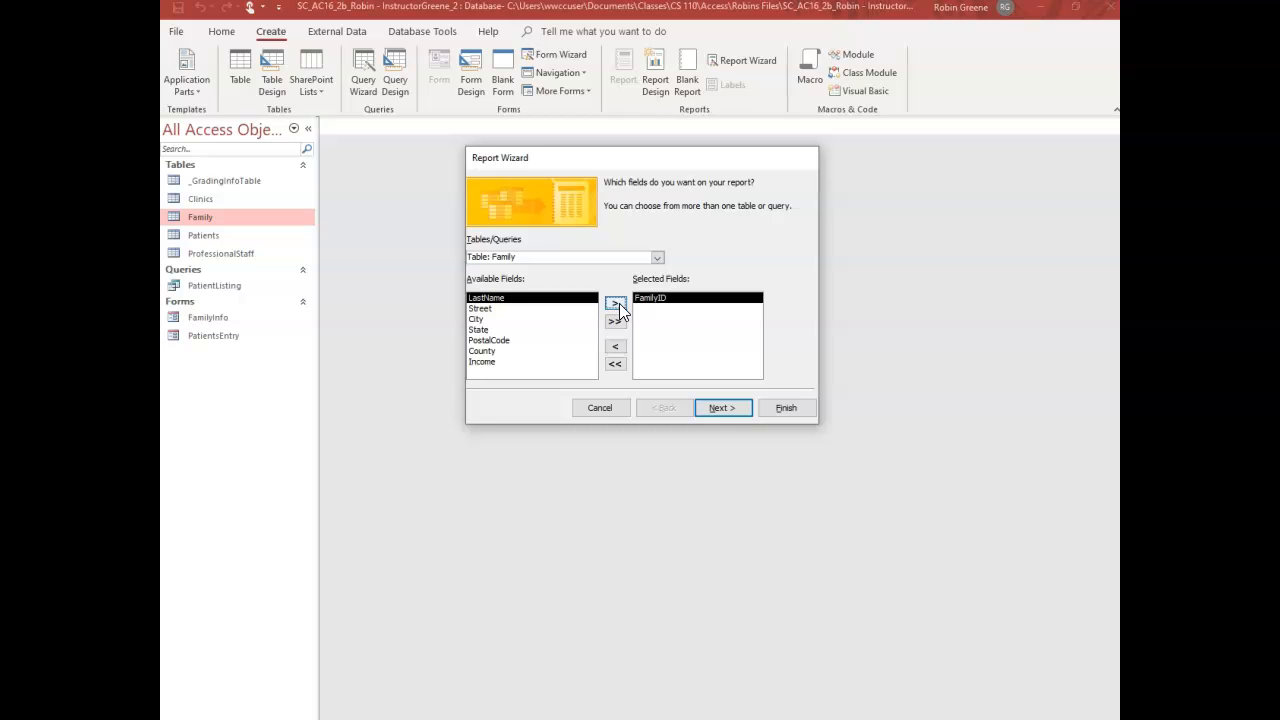
left_click(615, 303)
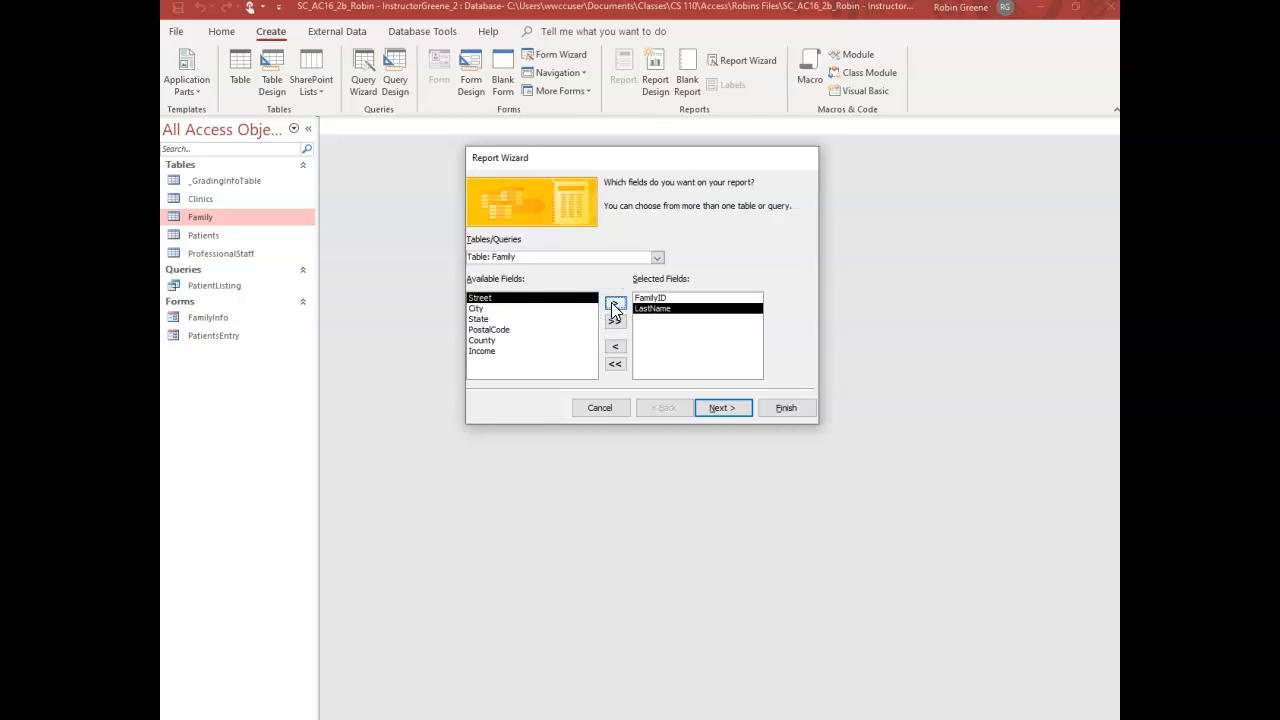
left_click(527, 309)
left_click(615, 303)
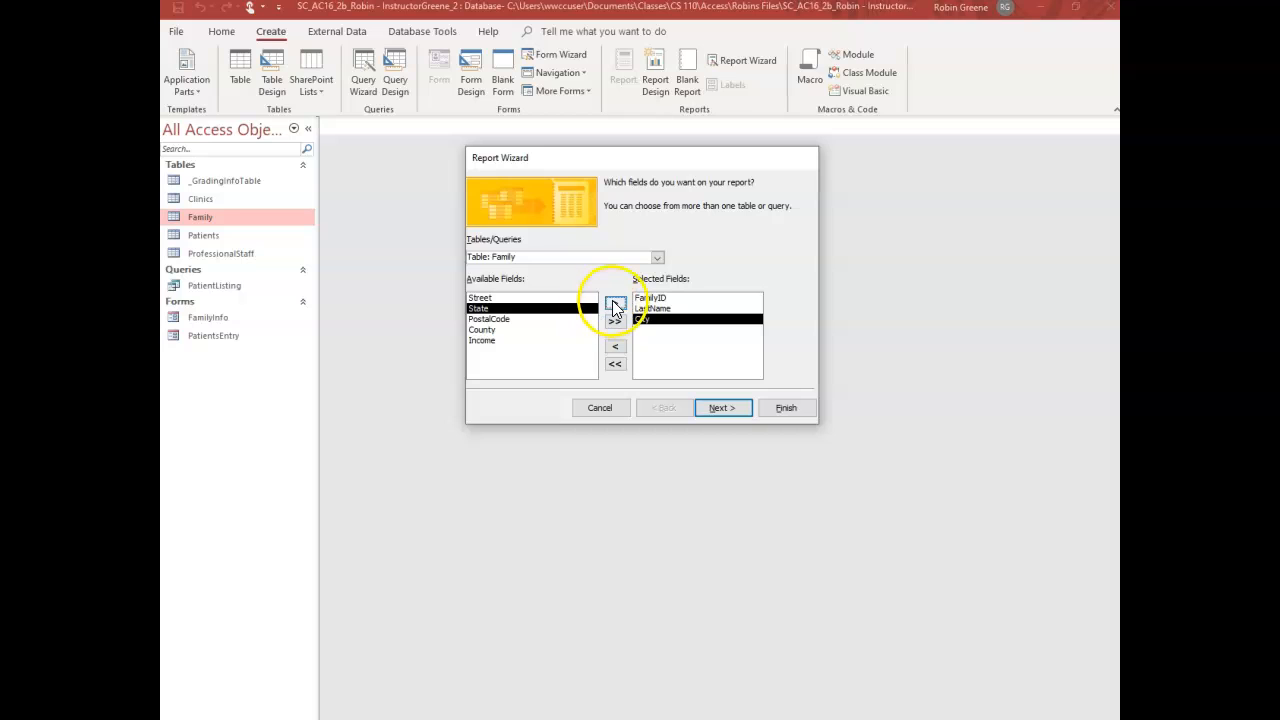
left_click(612, 300)
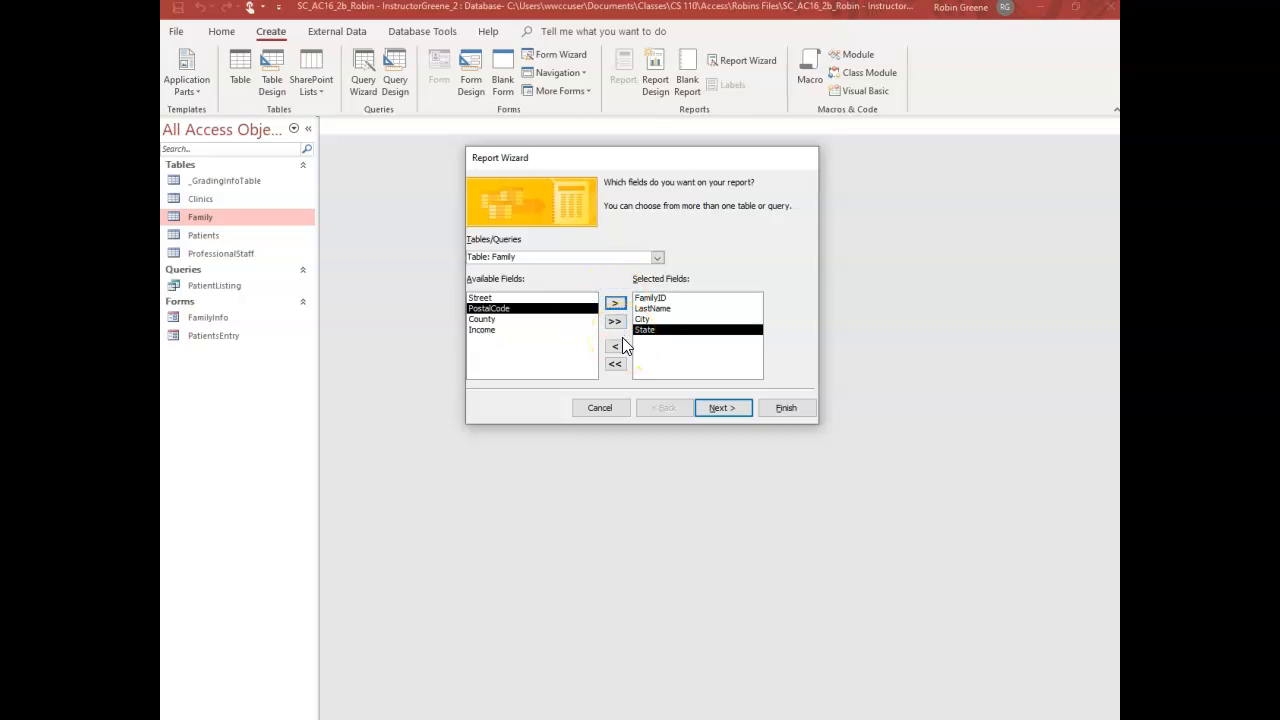
Complete the FamilyListing report without any grouping levels and close its preview
left_click(719, 408)
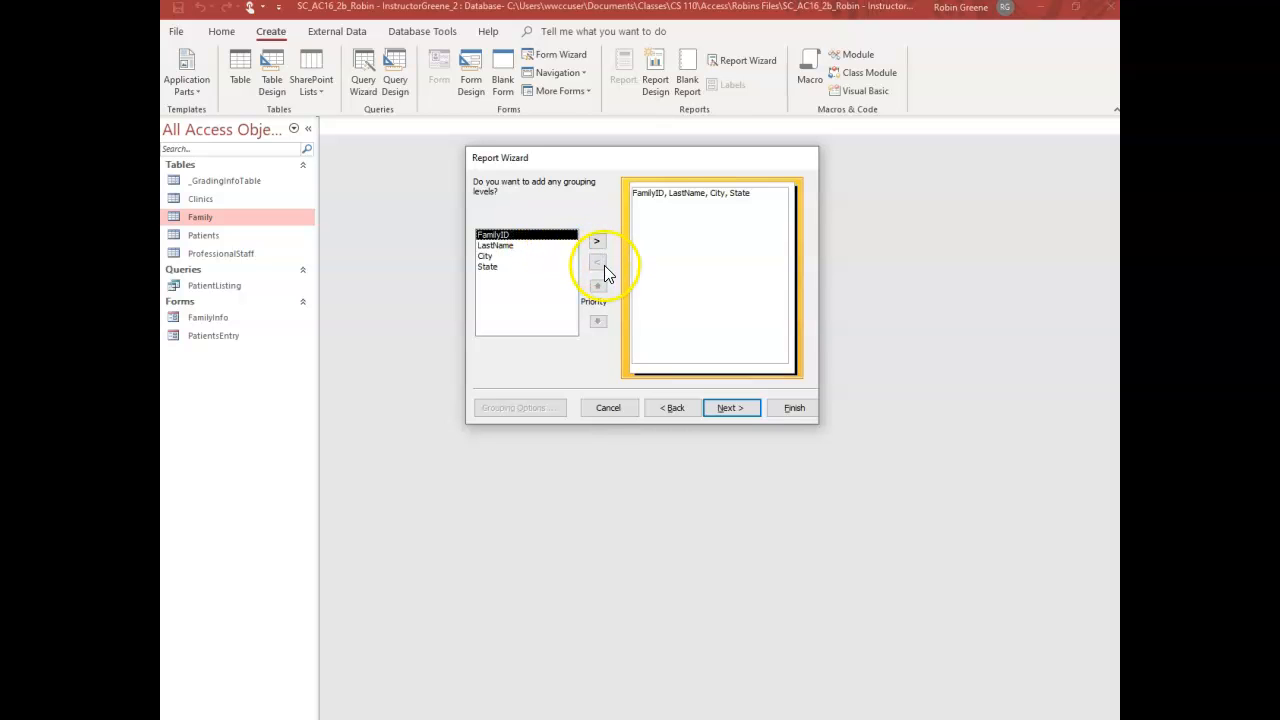
left_click(729, 408)
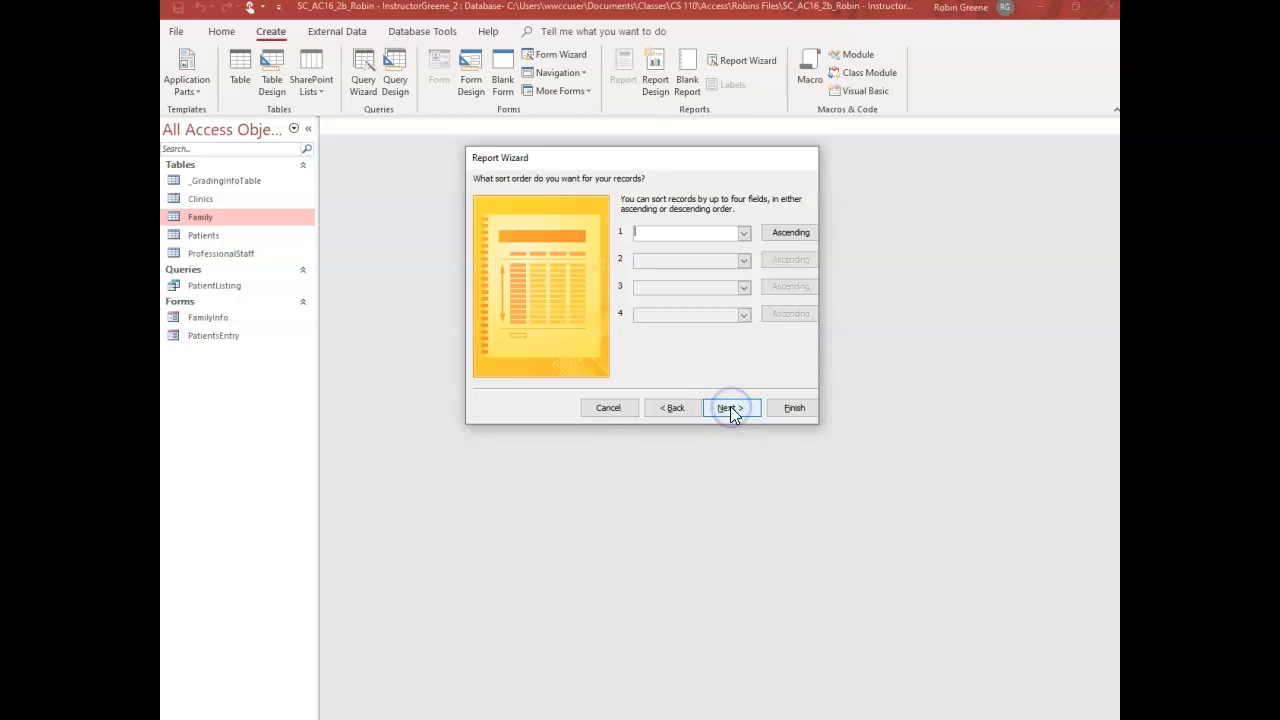
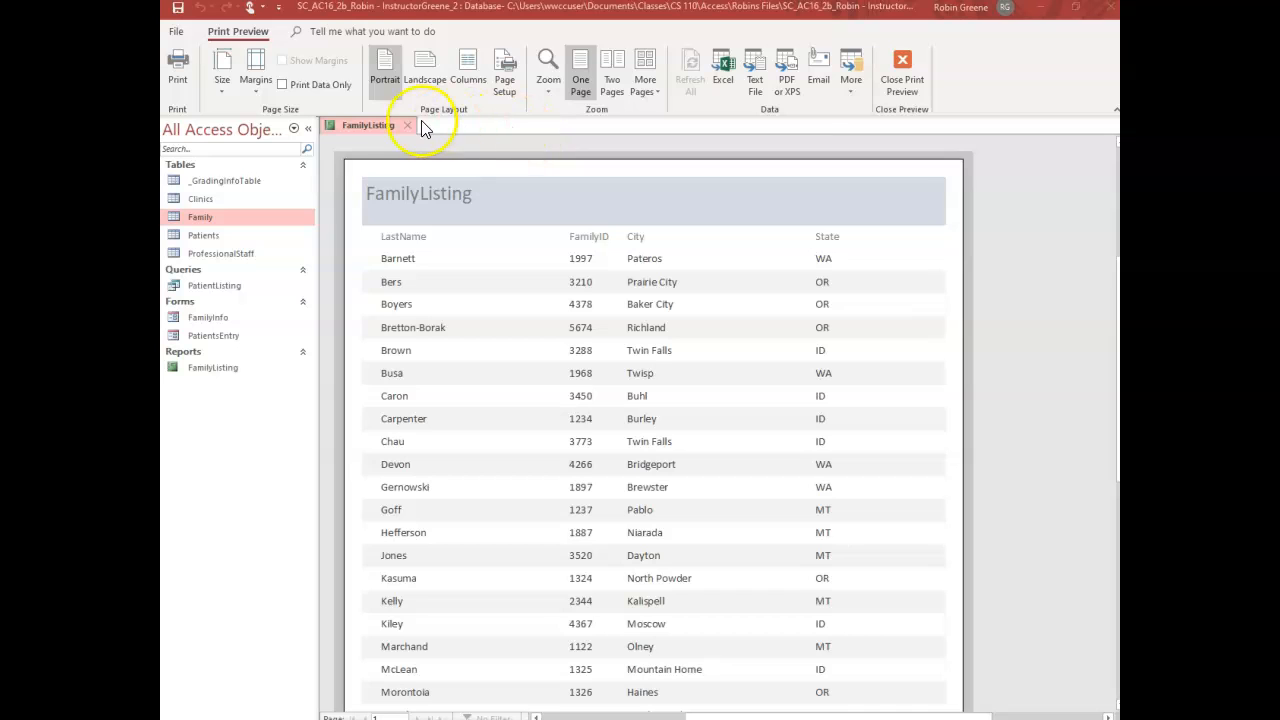
left_click(405, 125)
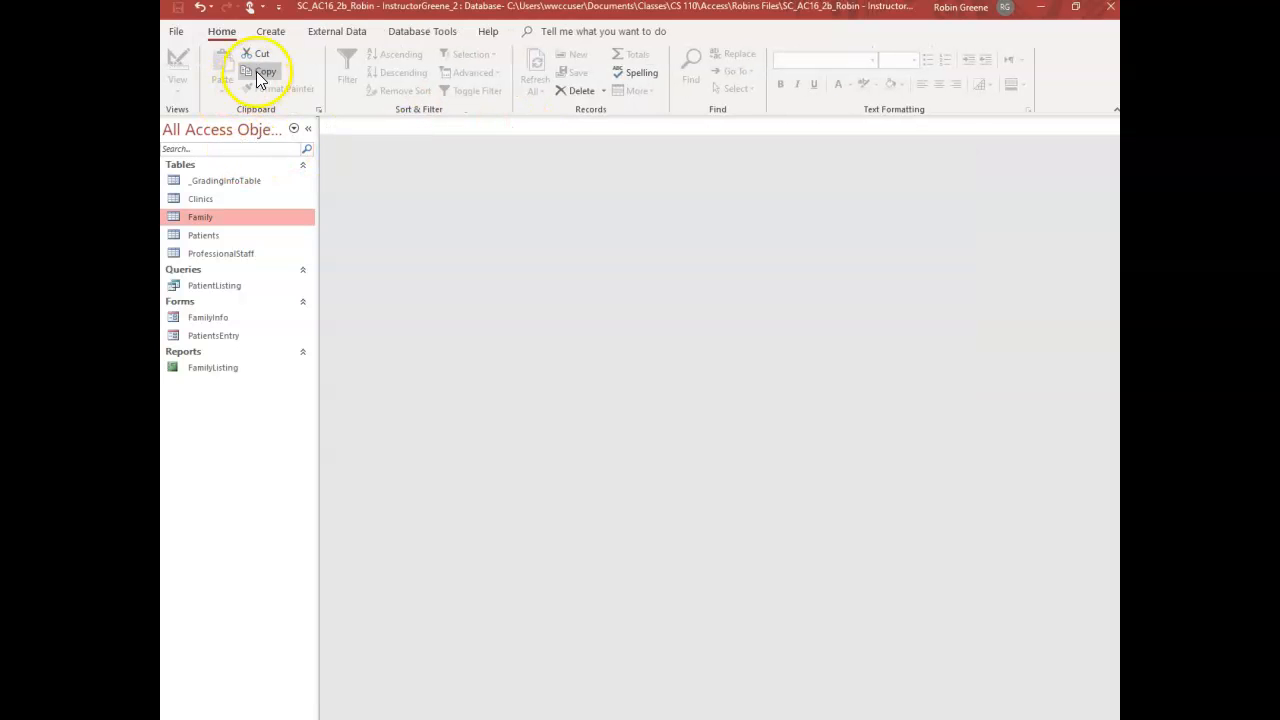
Create a new table in Design View with a ServiceCode field of the AutoNumber data type
left_click(270, 31)
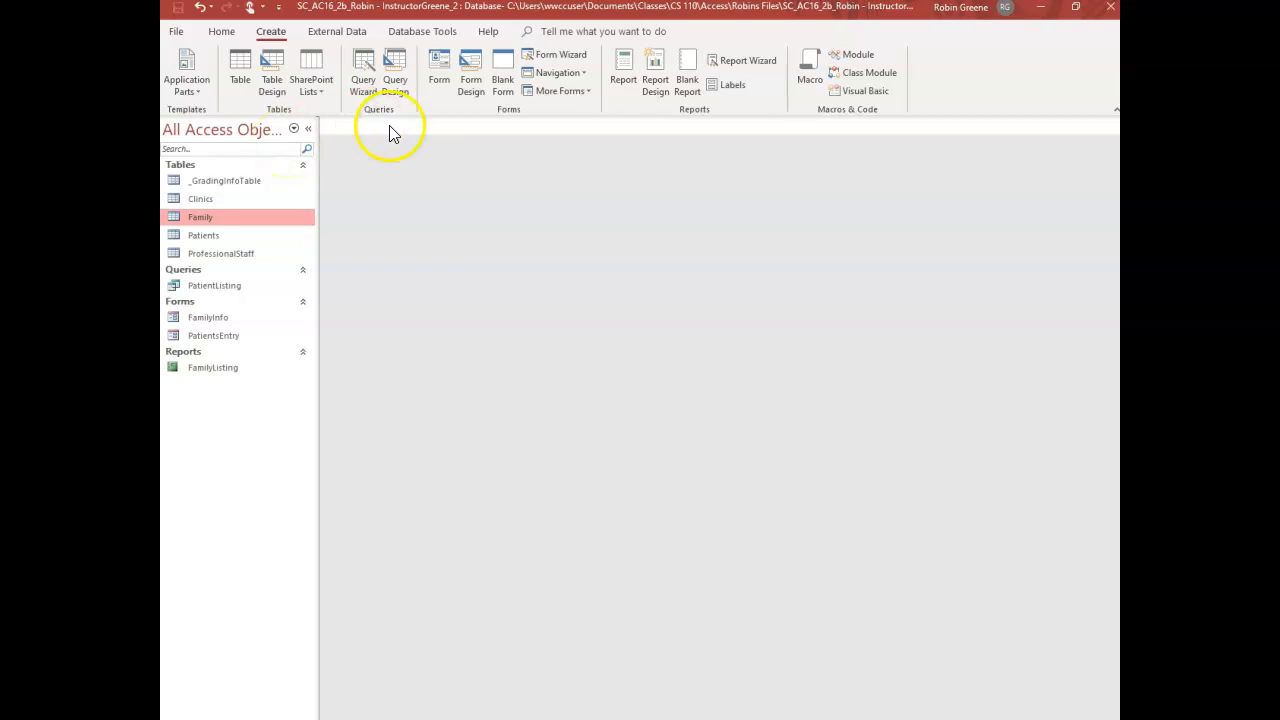
left_click(272, 65)
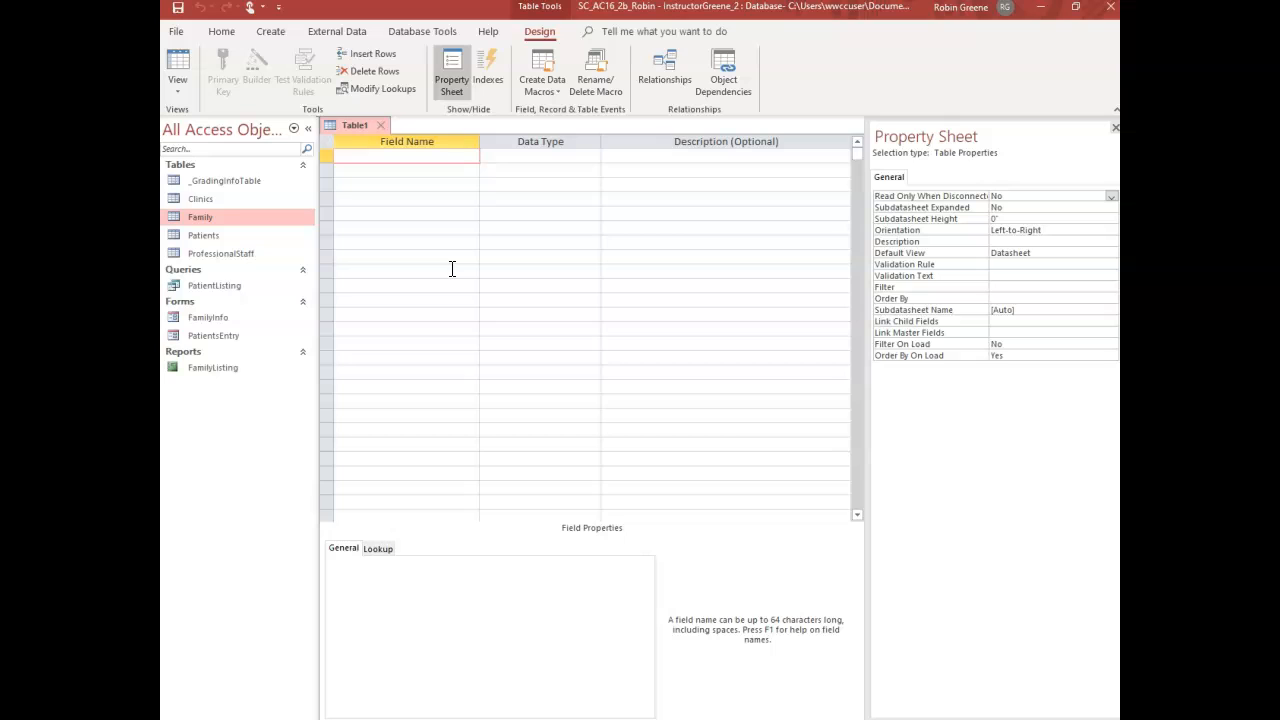
type("ServiceCode")
key("Tab")
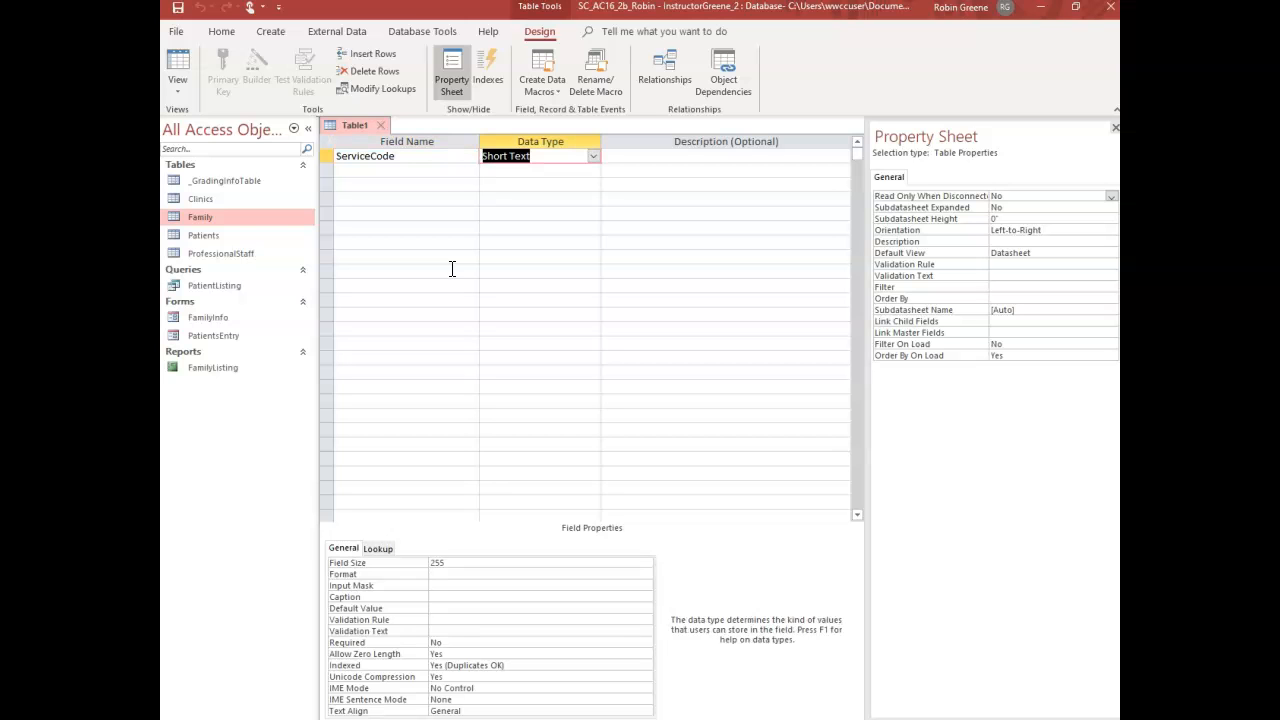
type("autoNumber")
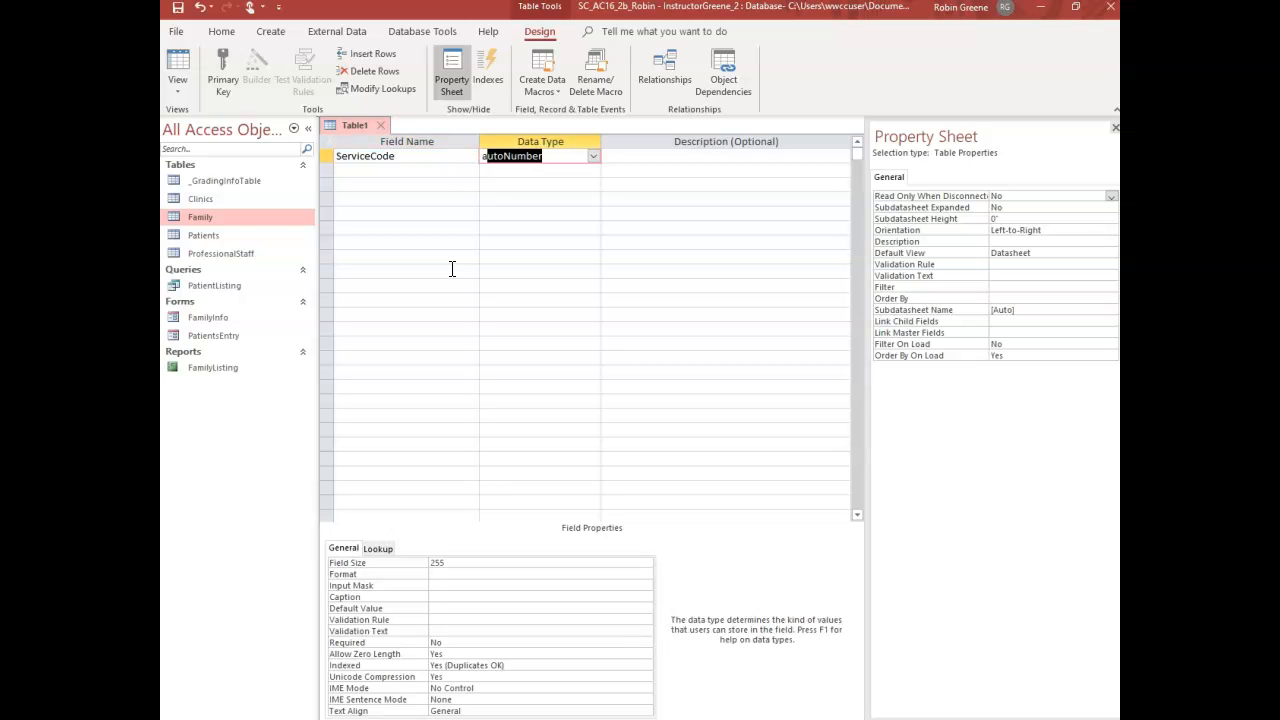
key("Tab")
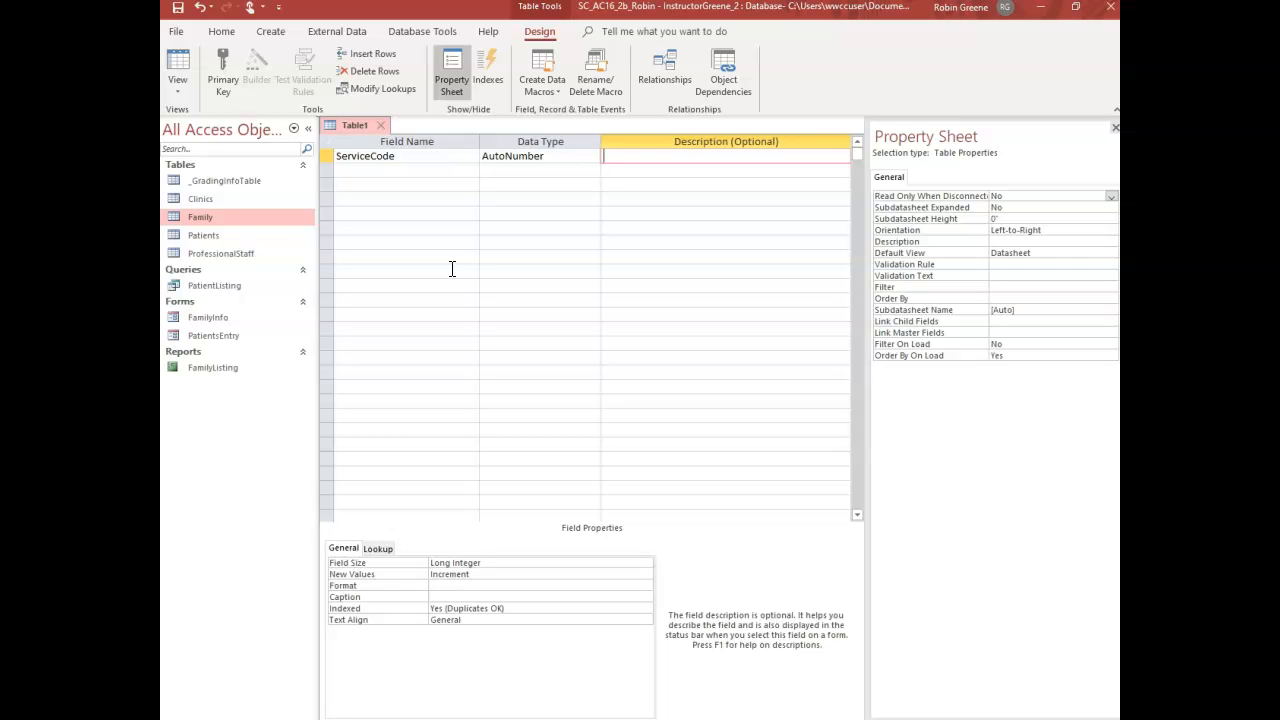
Enter "Primary Key" as the description of the ServiceCode field
type("S")
type("e")
key("BackSpace")
key("BackSpace")
type("Primary Key")
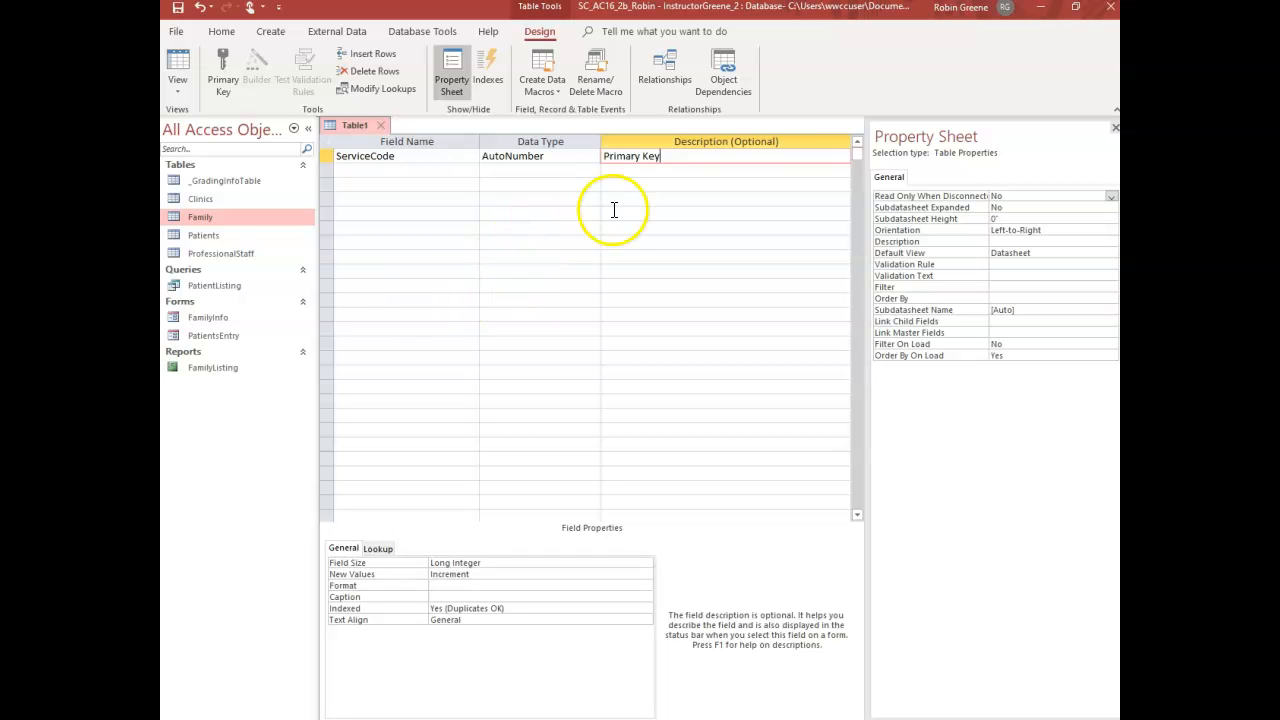
Save the table as HealthServices, let Access create its primary key, and close the table
right_click(360, 124)
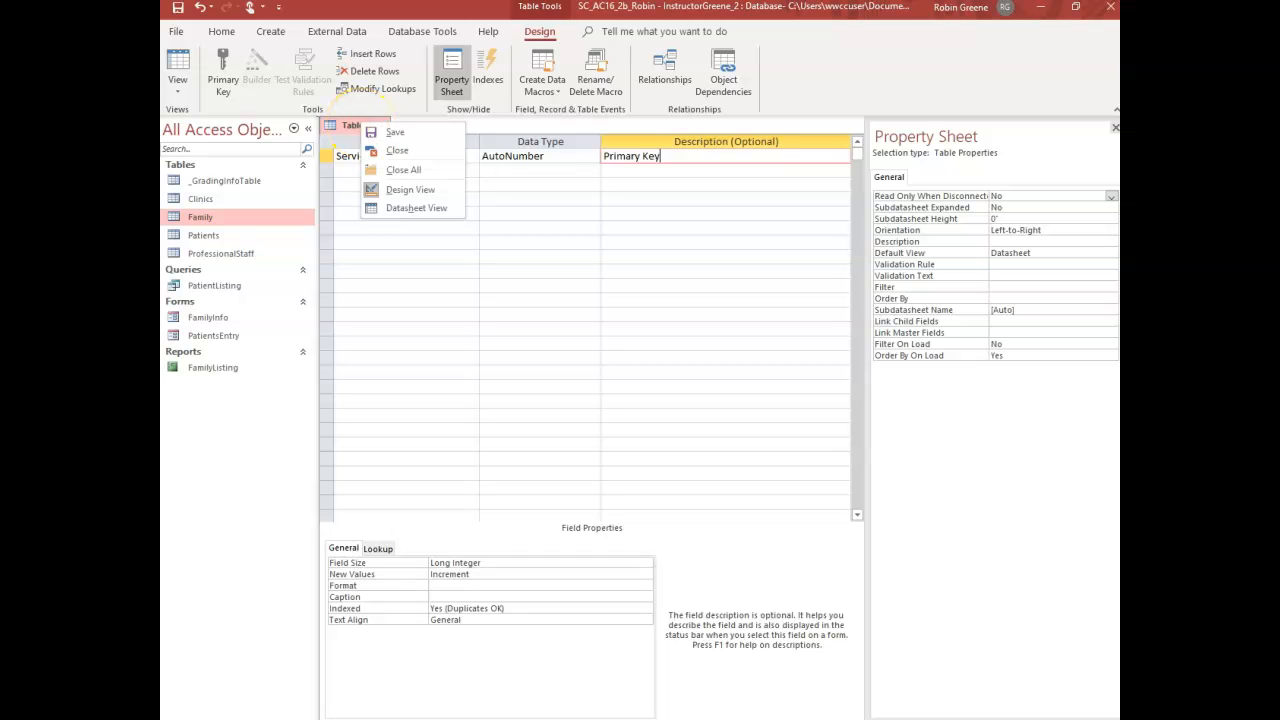
left_click(374, 131)
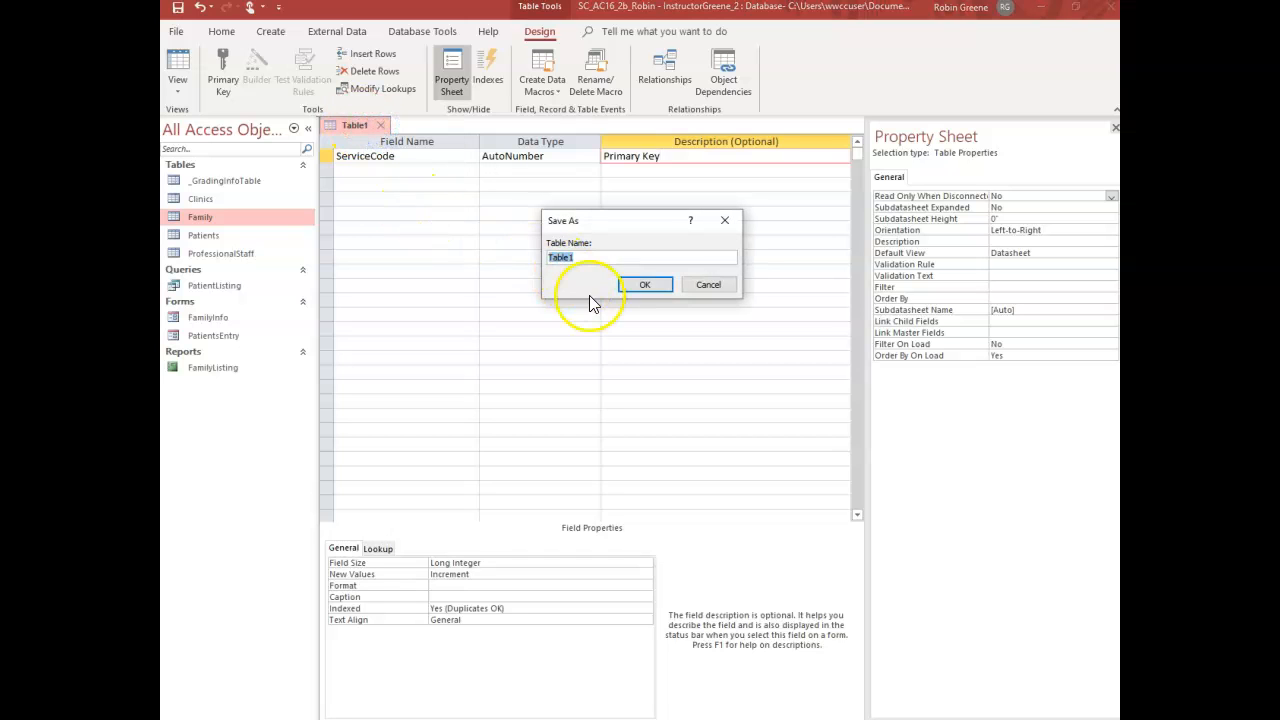
type("HealthSer")
key("Return")
left_click(577, 430)
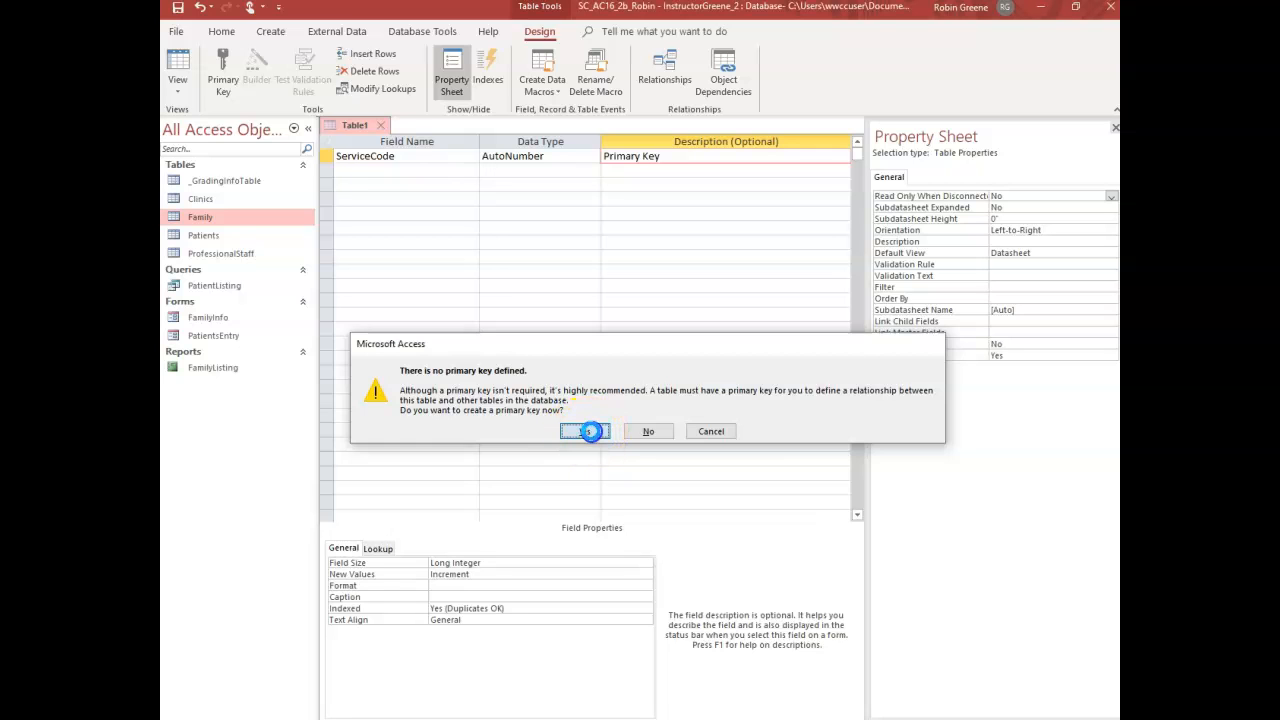
left_click(586, 431)
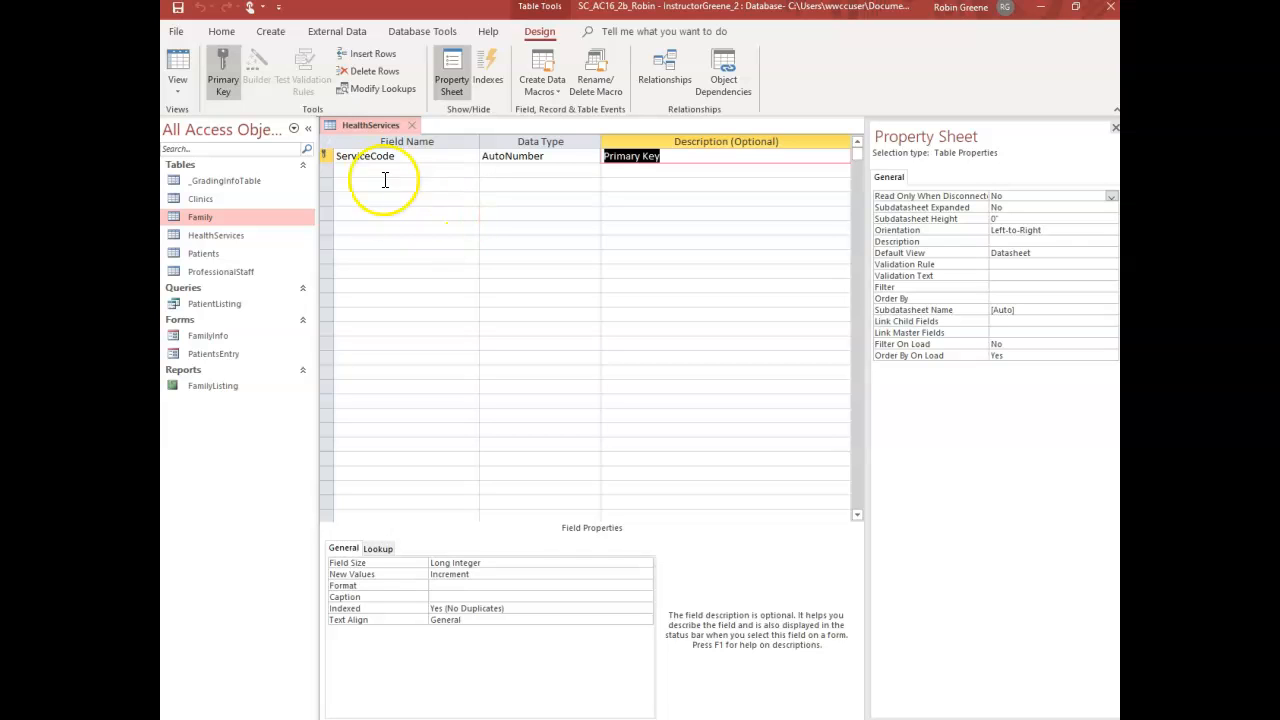
left_click(410, 127)
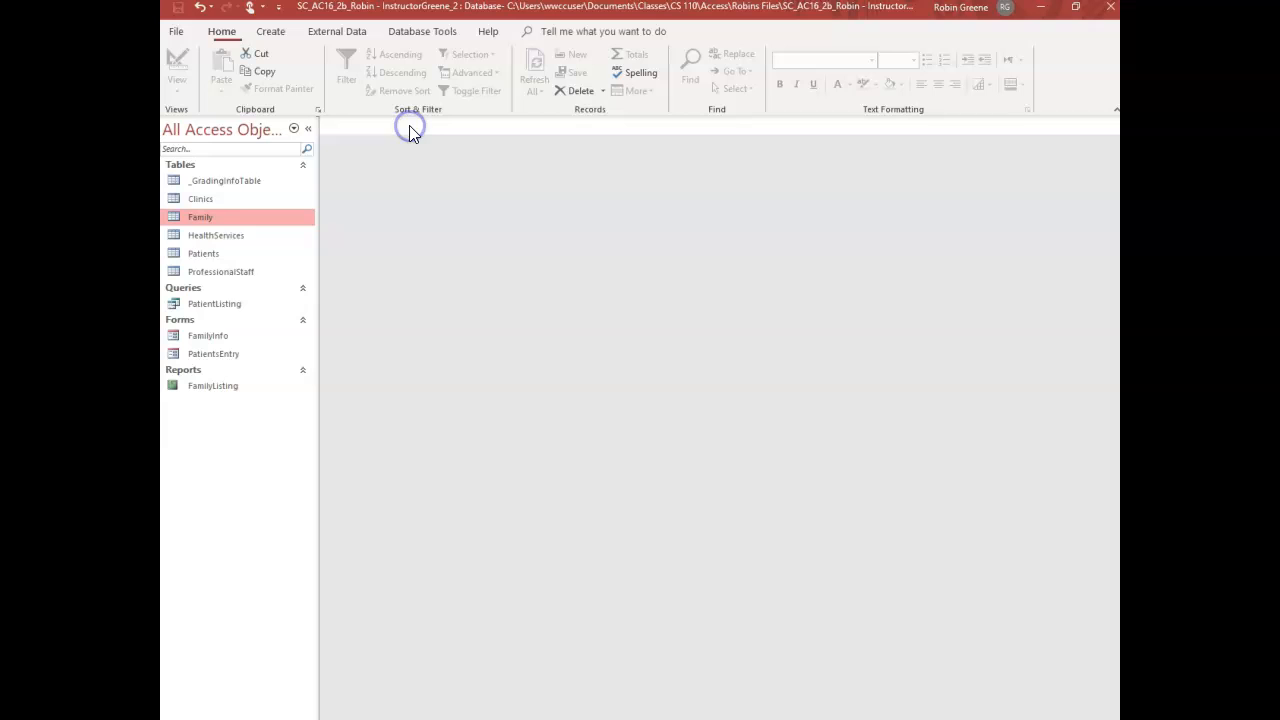
Open the ProfessionalStaff table and begin a new record by entering the new employee's staff ID
double_click(238, 274)
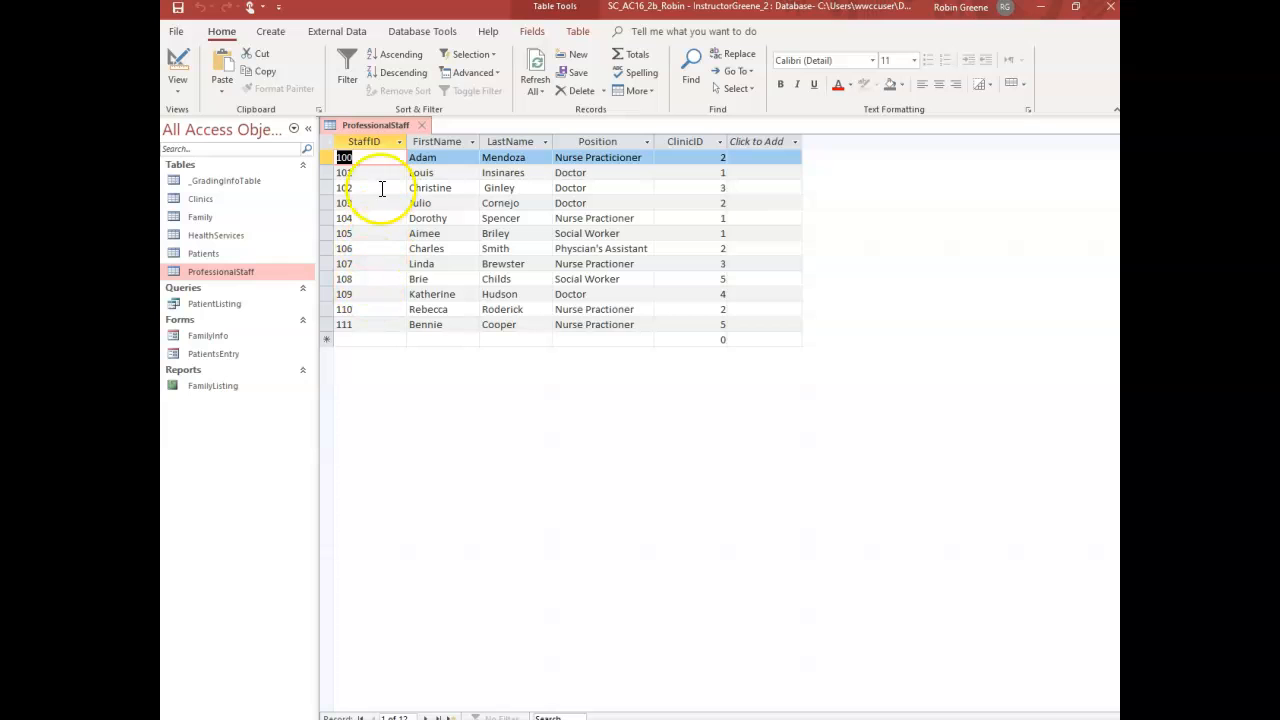
left_click(351, 340)
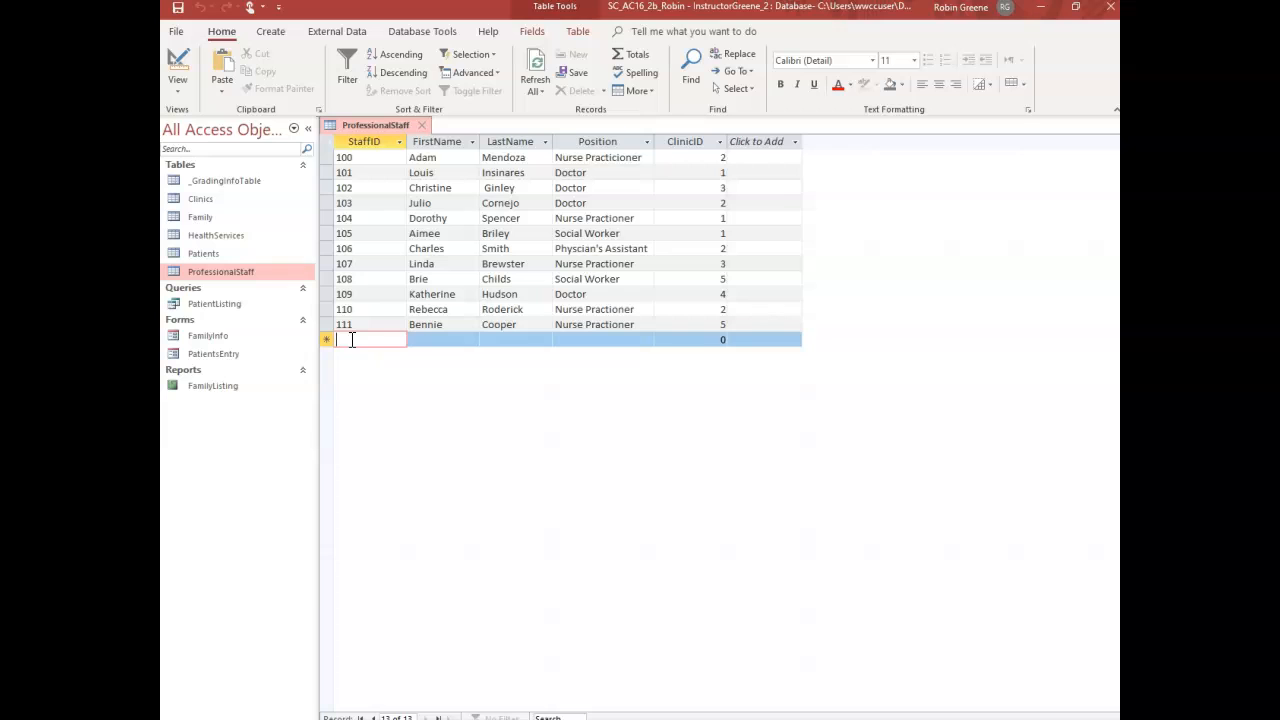
type("112")
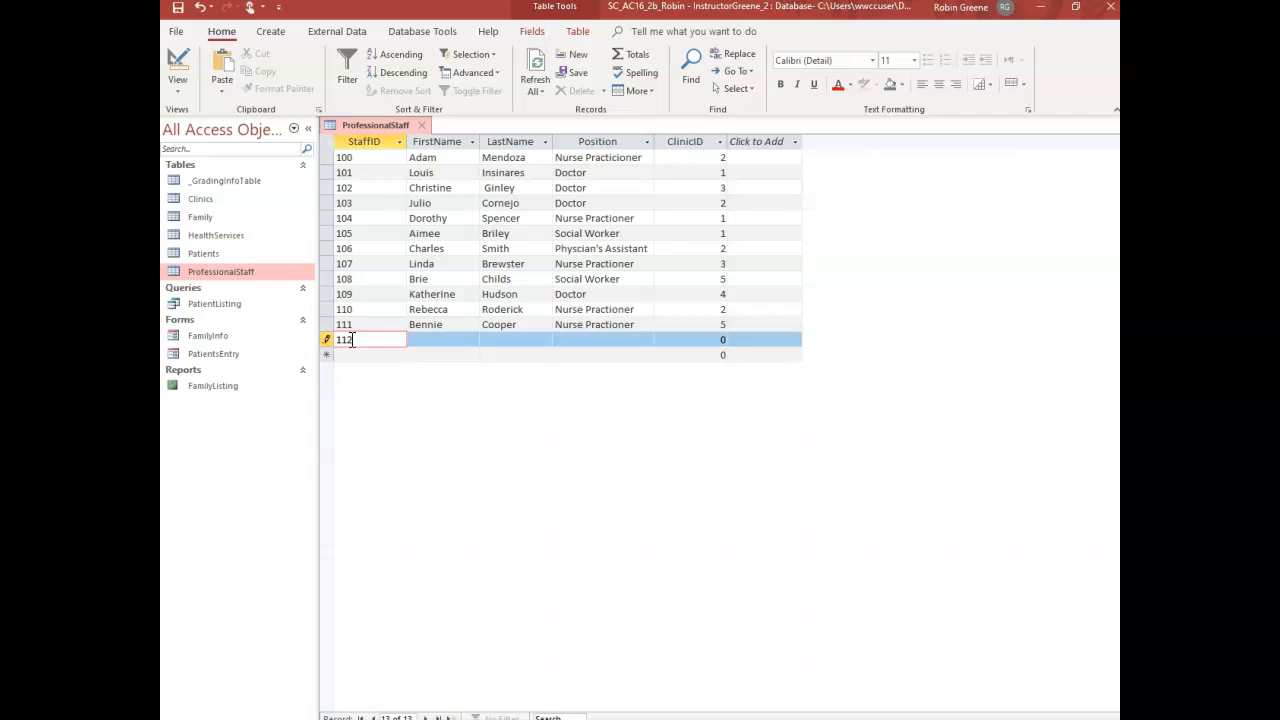
key("Tab")
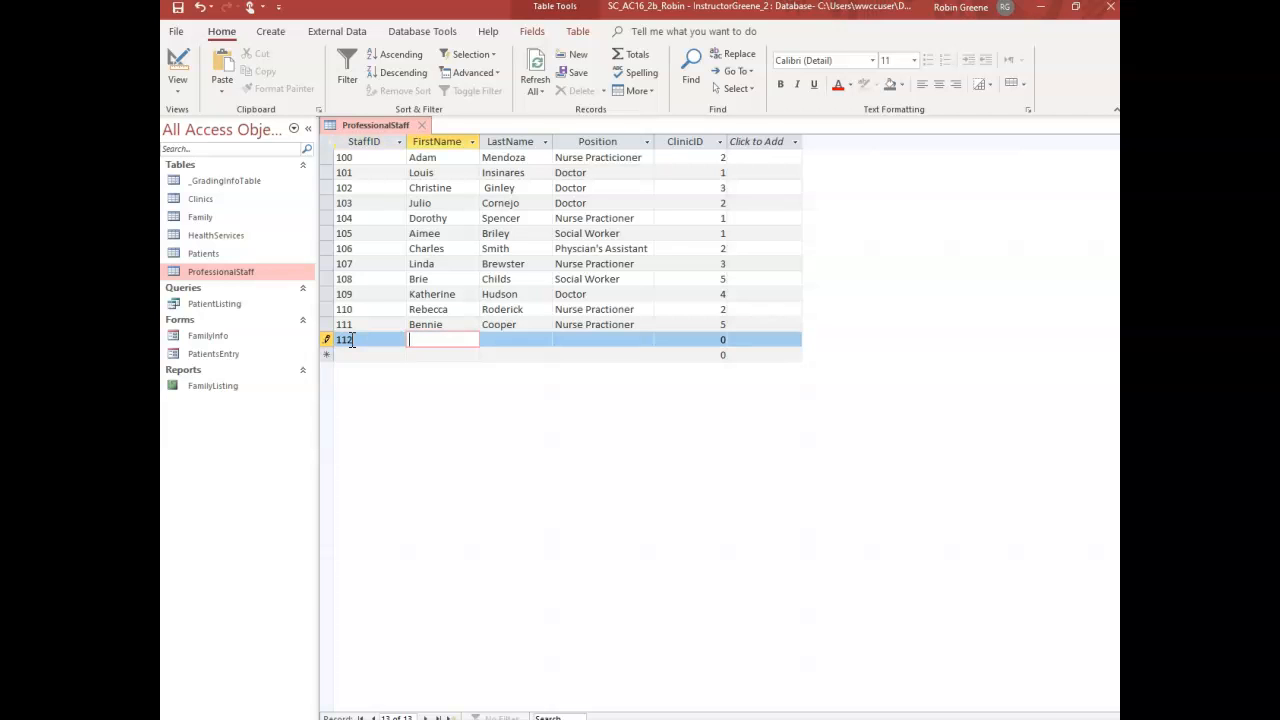
Fill in the new staff member's first name and last name
type("Kend")
type("er")
type("\\\\\\\\\\")
key("BackSpace")
key("BackSpace")
key("BackSpace")
key("BackSpace")
key("BackSpace")
key("BackSpace")
key("BackSpace")
type("ra")
key("Tab")
type("Li")
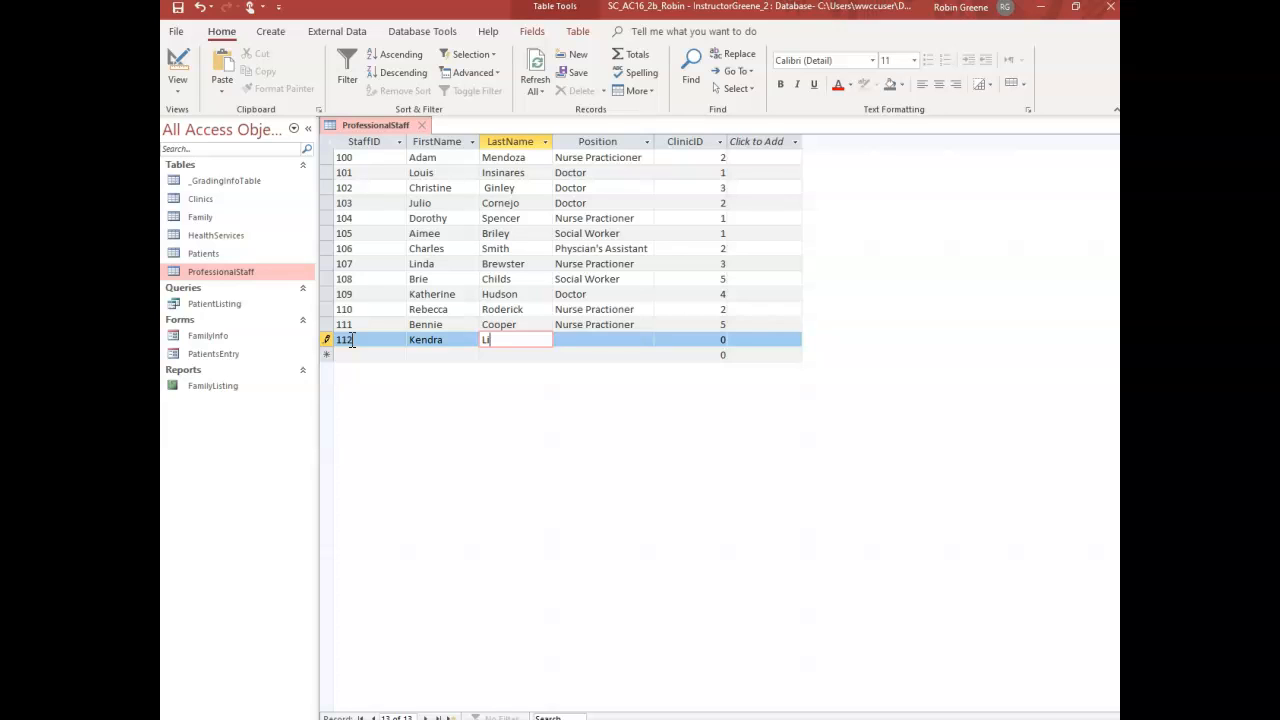
type("ster")
key("Tab")
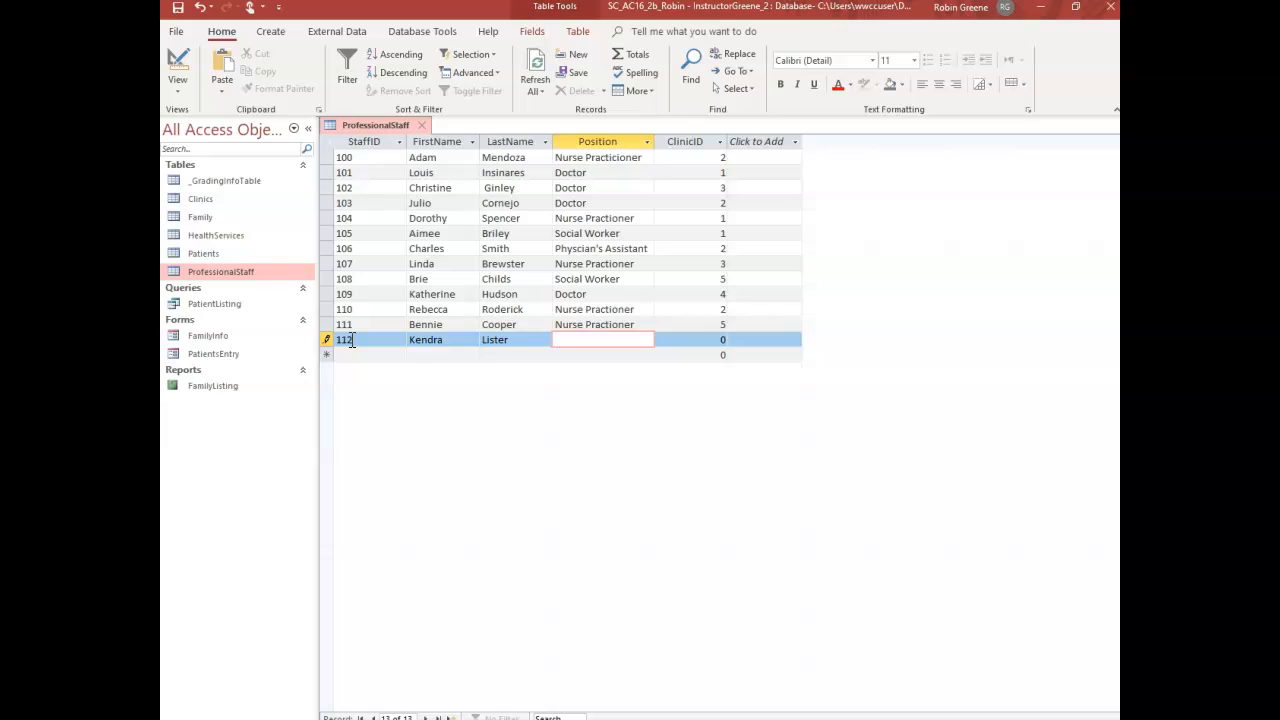
Set the new staff member's Position to Doctor and ClinicID to 3
type("Doctor")
key("Tab")
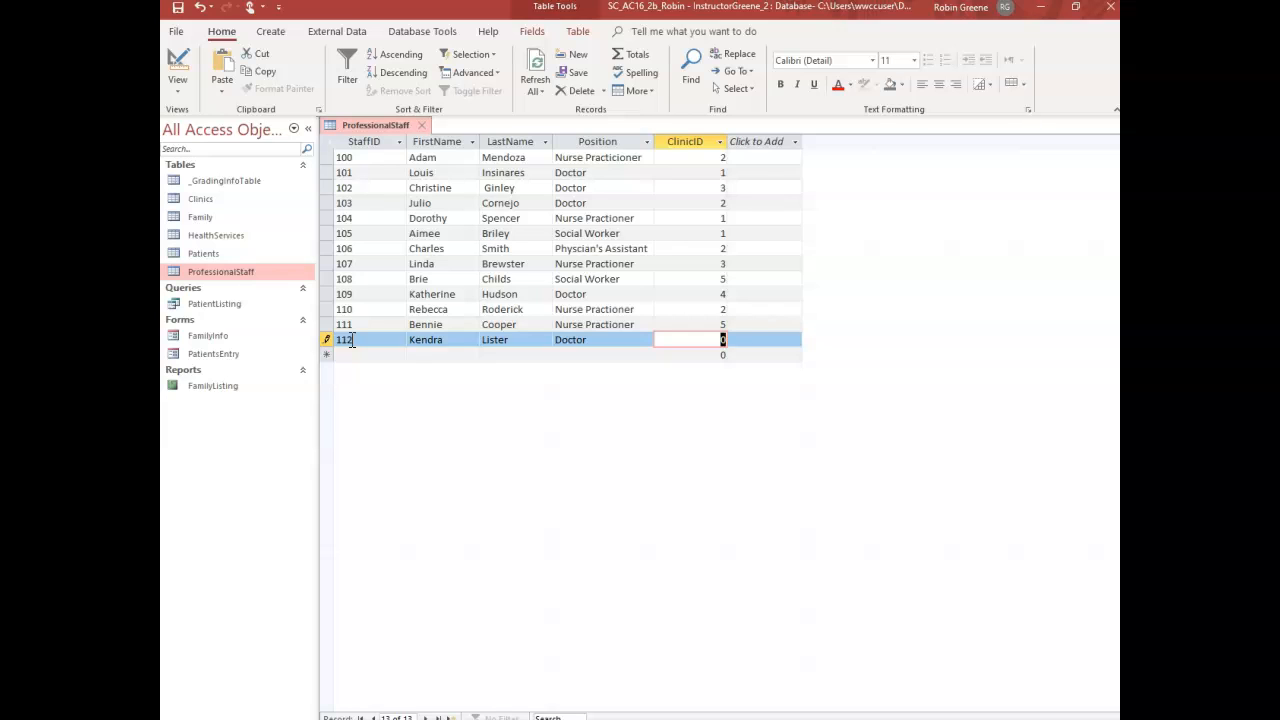
type("3")
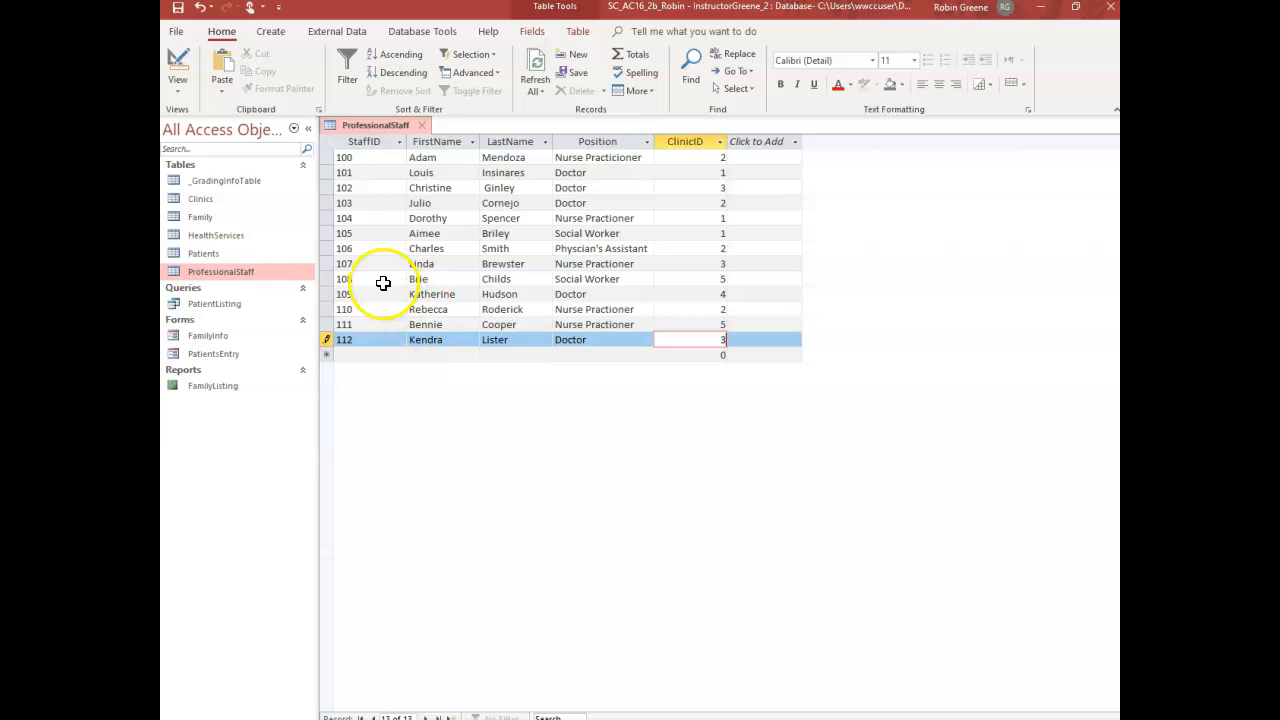
Delete the first record, a Nurse Practicioner at ClinicID 2, from the ProfessionalStaff table and confirm the deletion
left_click(327, 157)
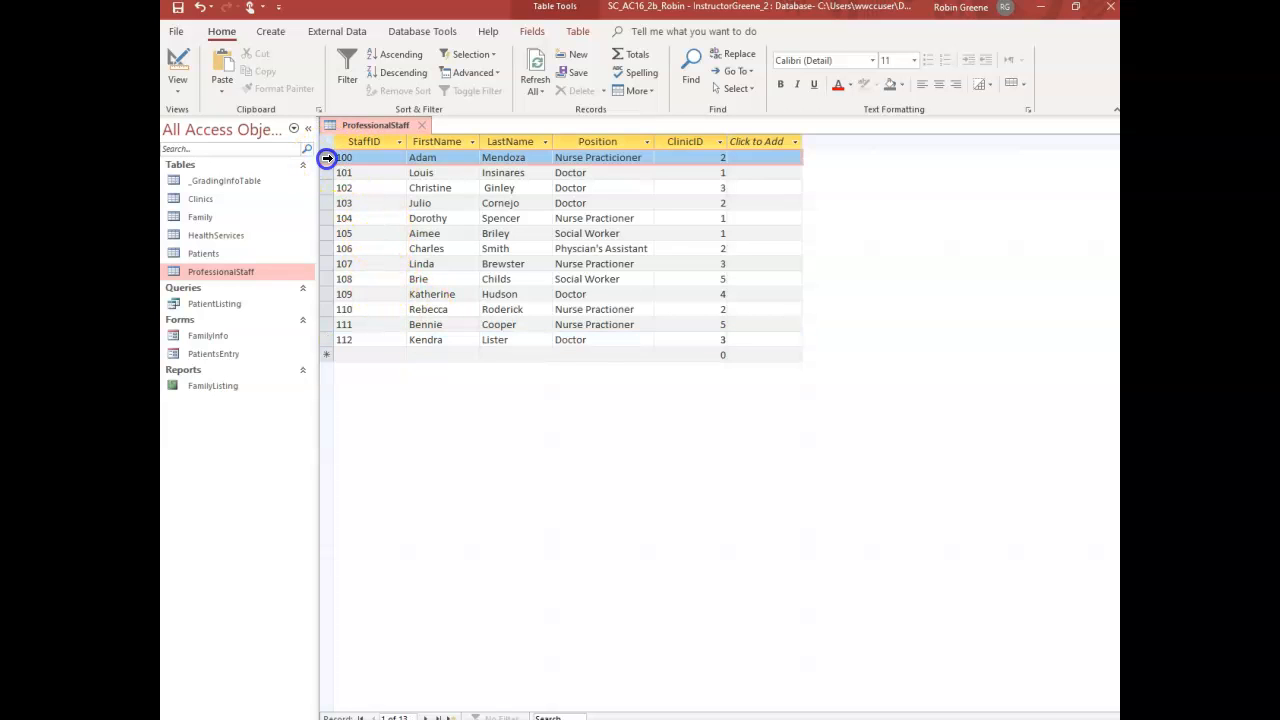
right_click(326, 157)
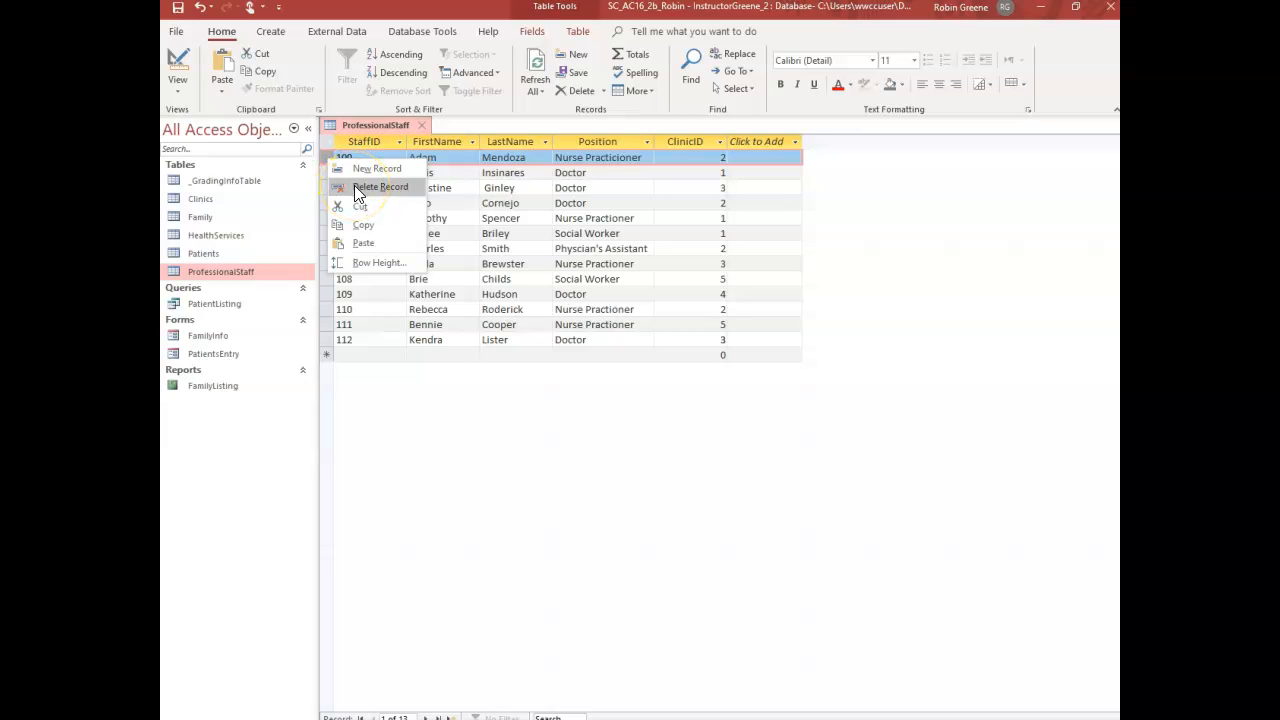
left_click(354, 185)
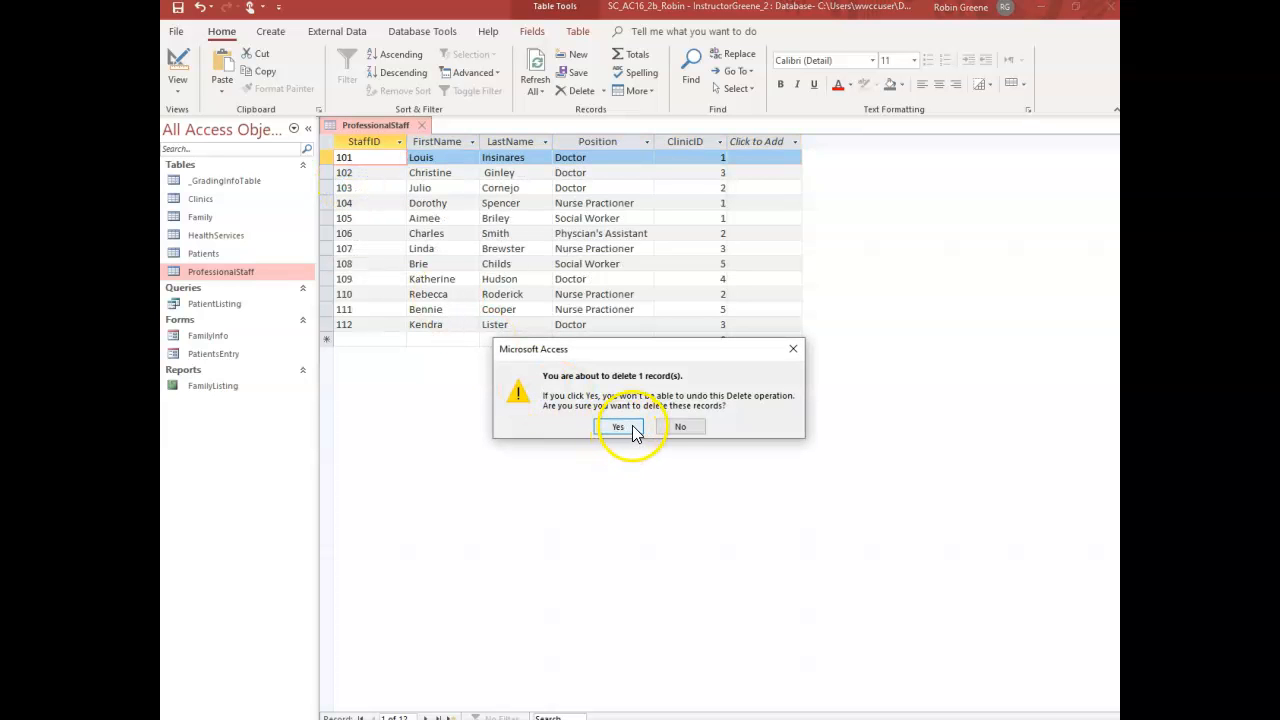
left_click(630, 427)
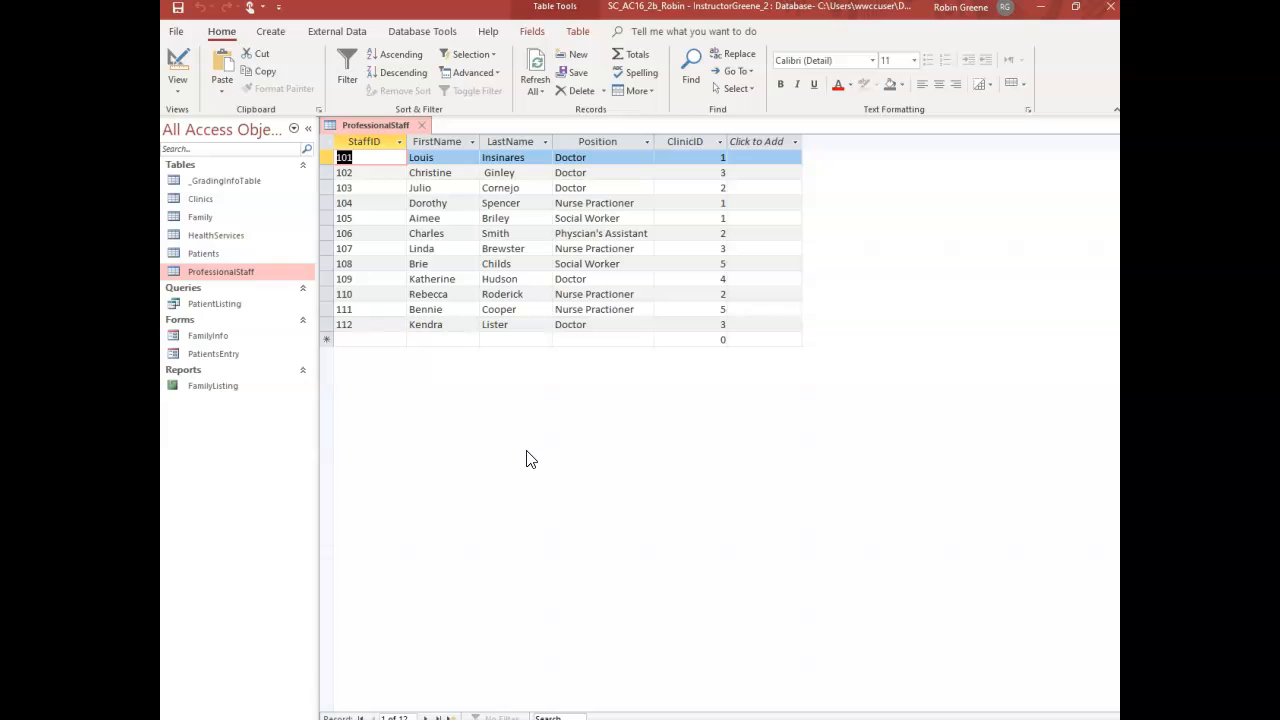
Replace the first name in the tenth ProfessionalStaff record with the staff member's short name, and close the table after checking the edit
left_click(450, 295)
left_click(406, 292)
type("Re")
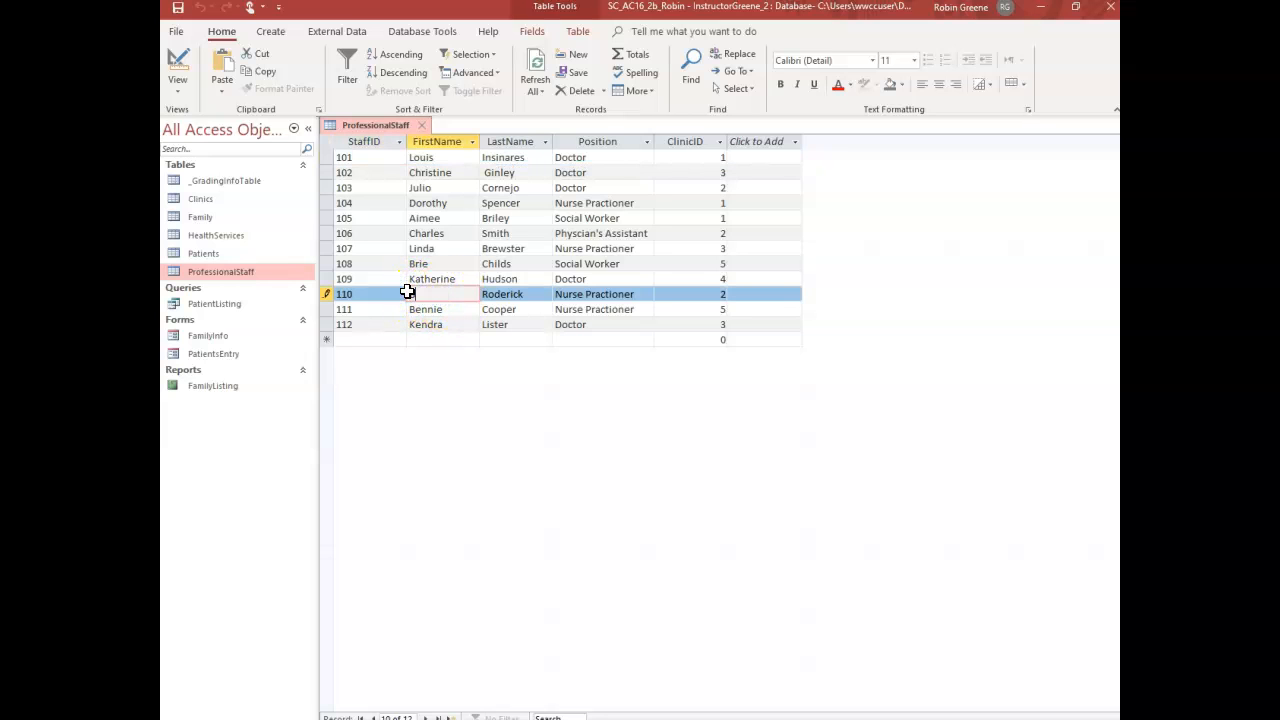
type("cky")
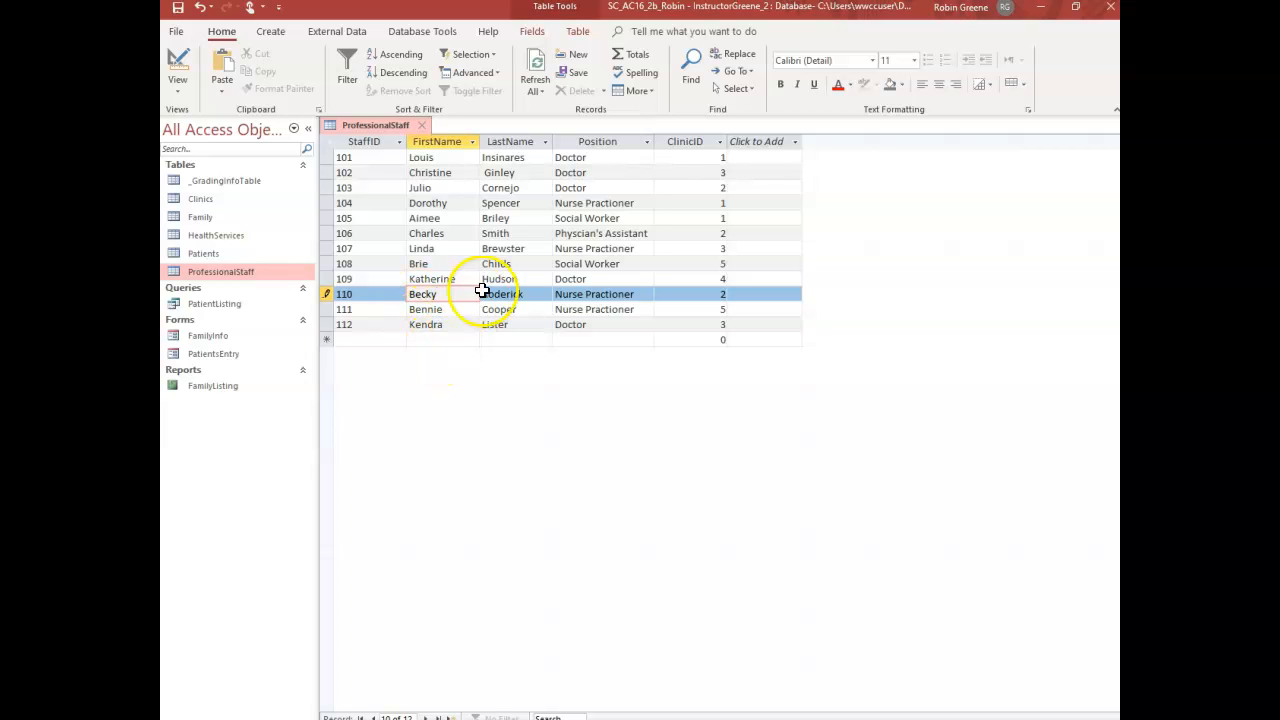
left_click(423, 128)
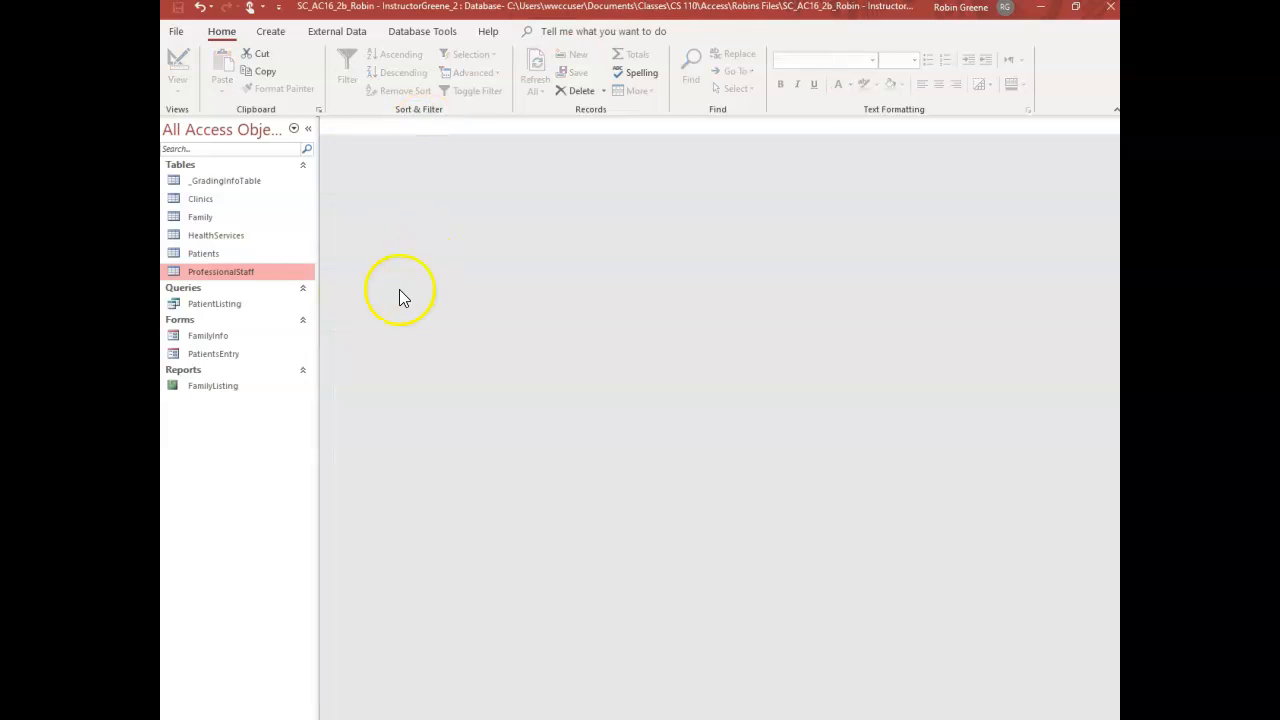
double_click(238, 276)
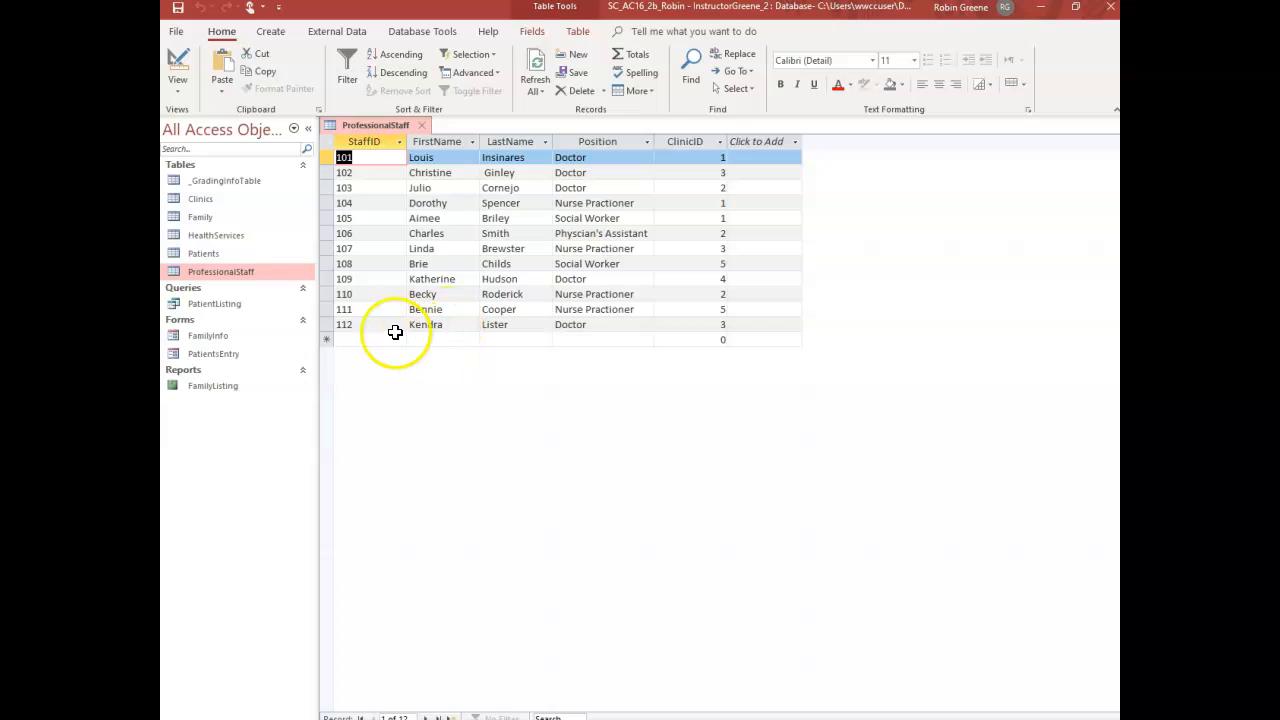
left_click(421, 125)
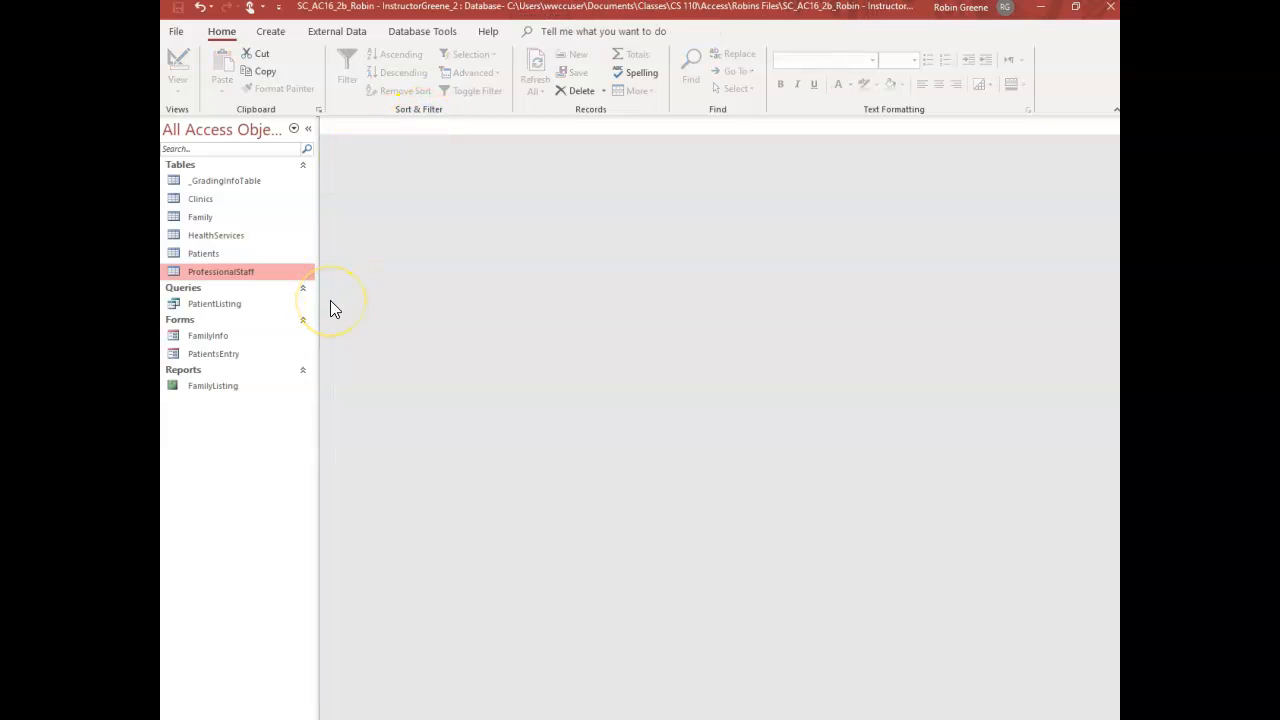
Open the Patients table and add a Date & Time field named DateOfBirth after LastName
double_click(241, 254)
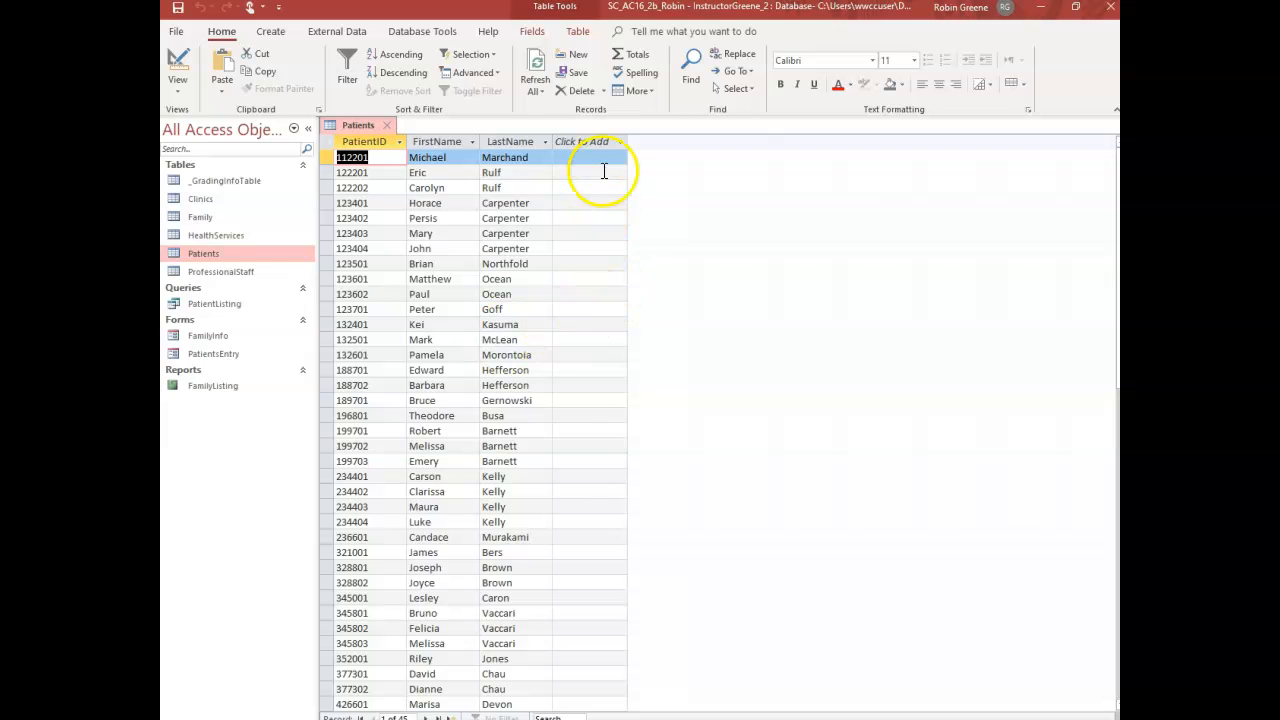
left_click(595, 141)
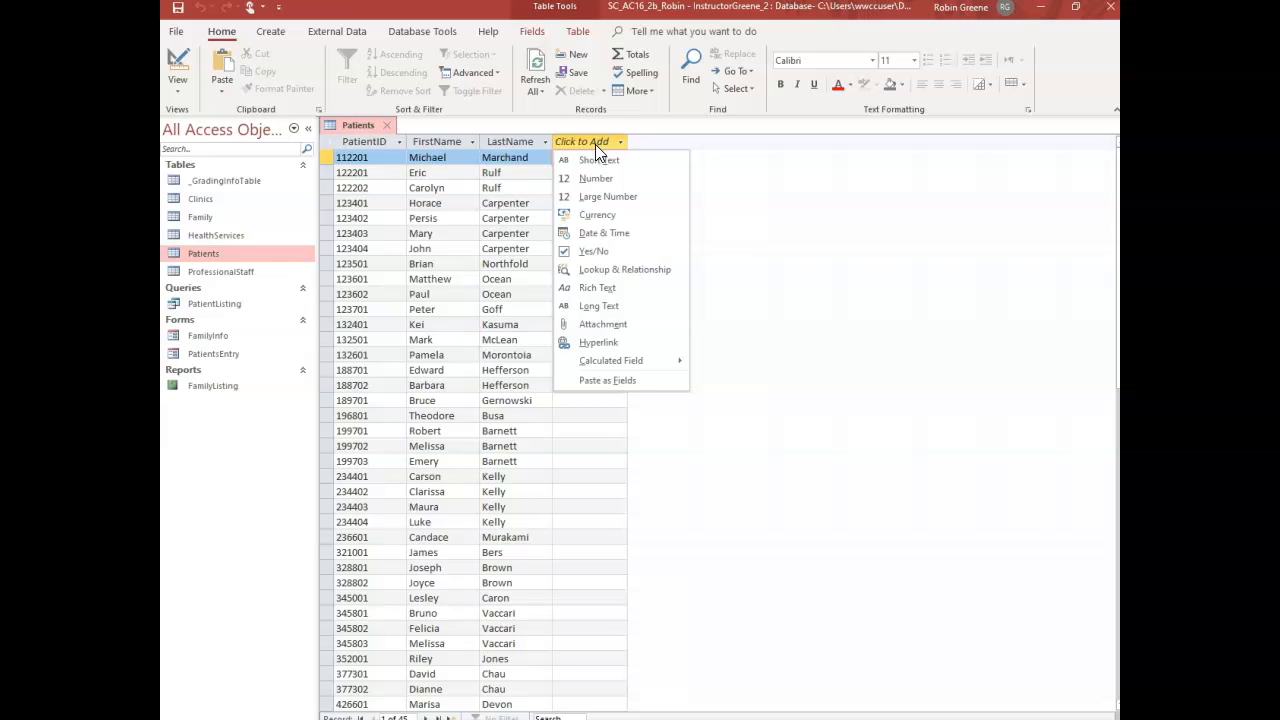
left_click(600, 233)
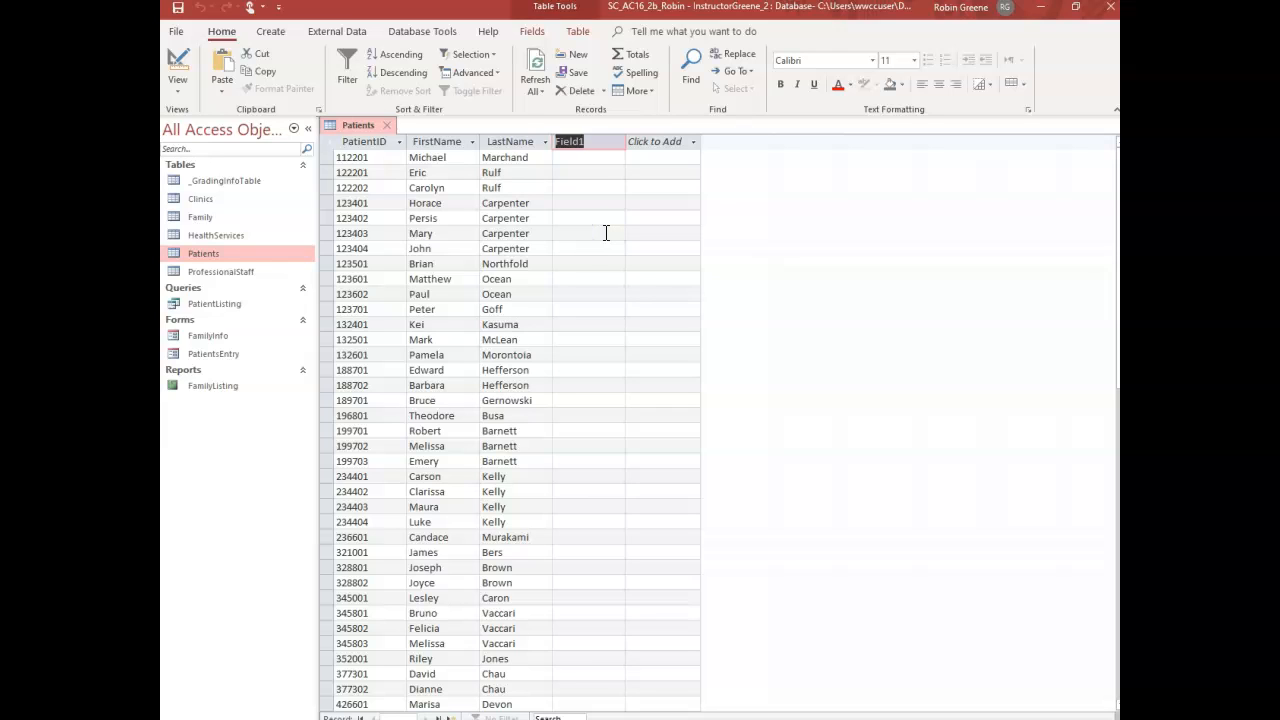
type("DateOfBirth")
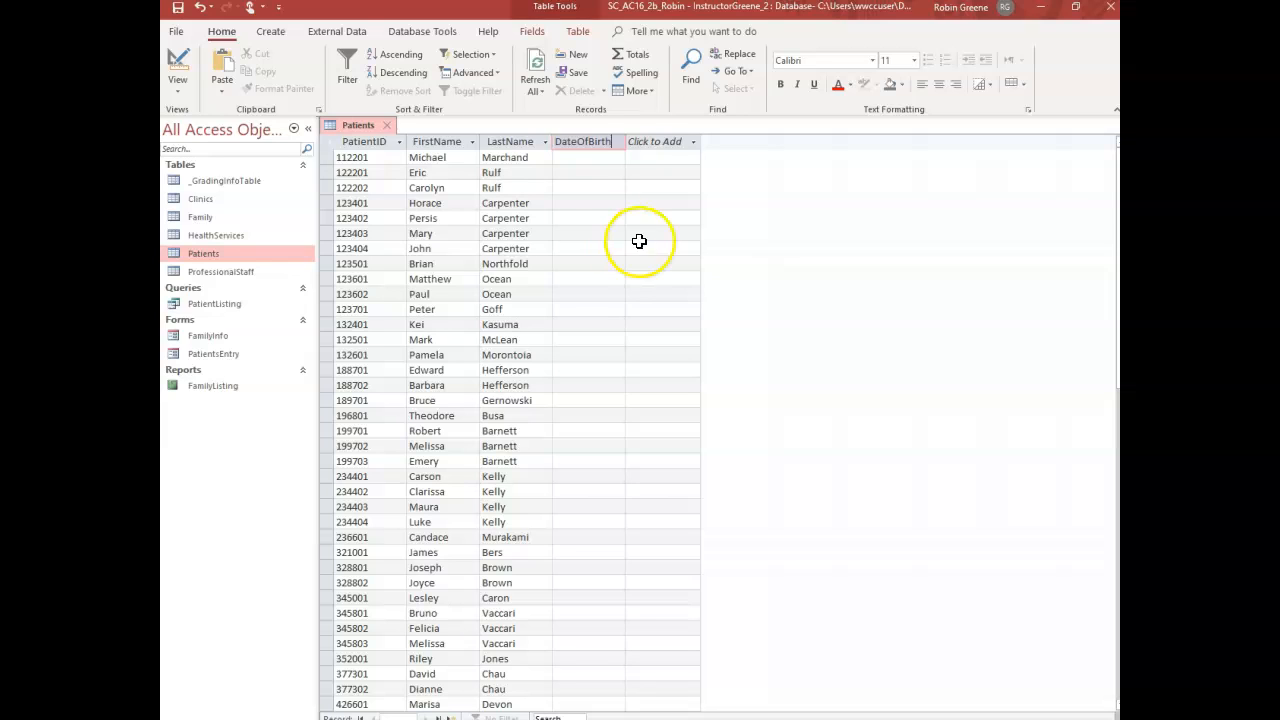
Add a Short Text field named Gender after DateOfBirth in the Patients table
left_click(670, 145)
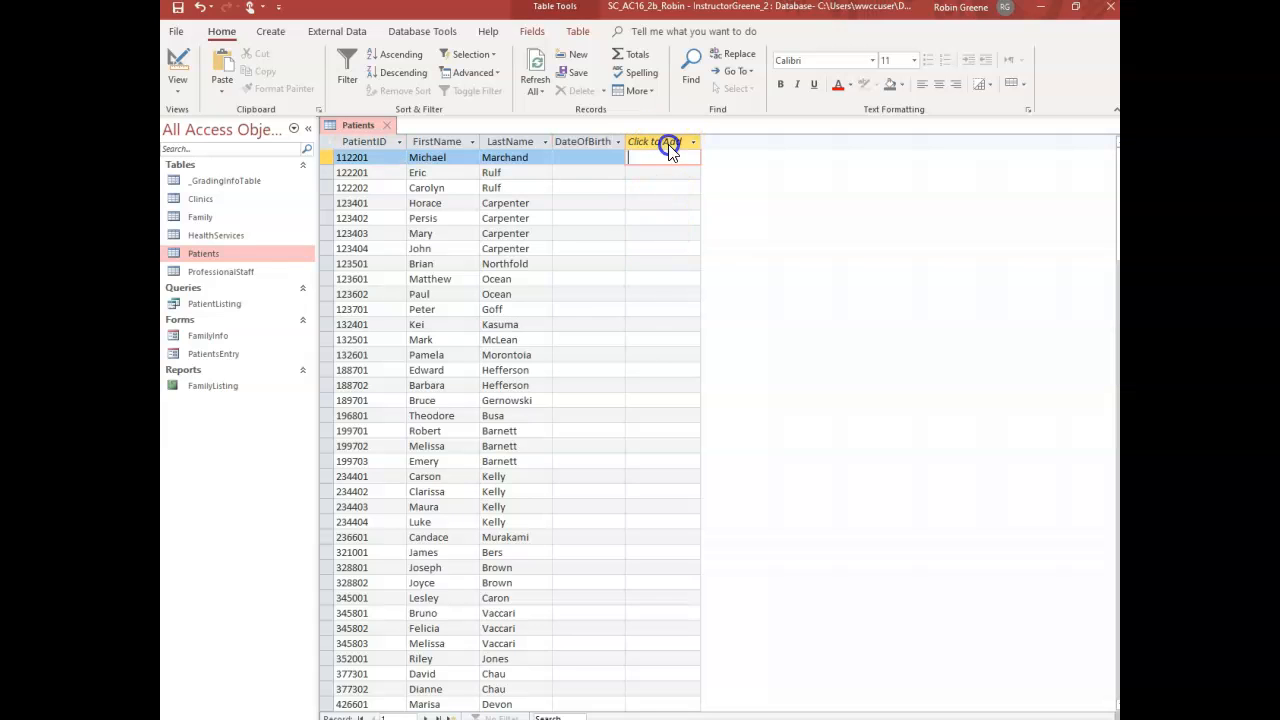
left_click(670, 160)
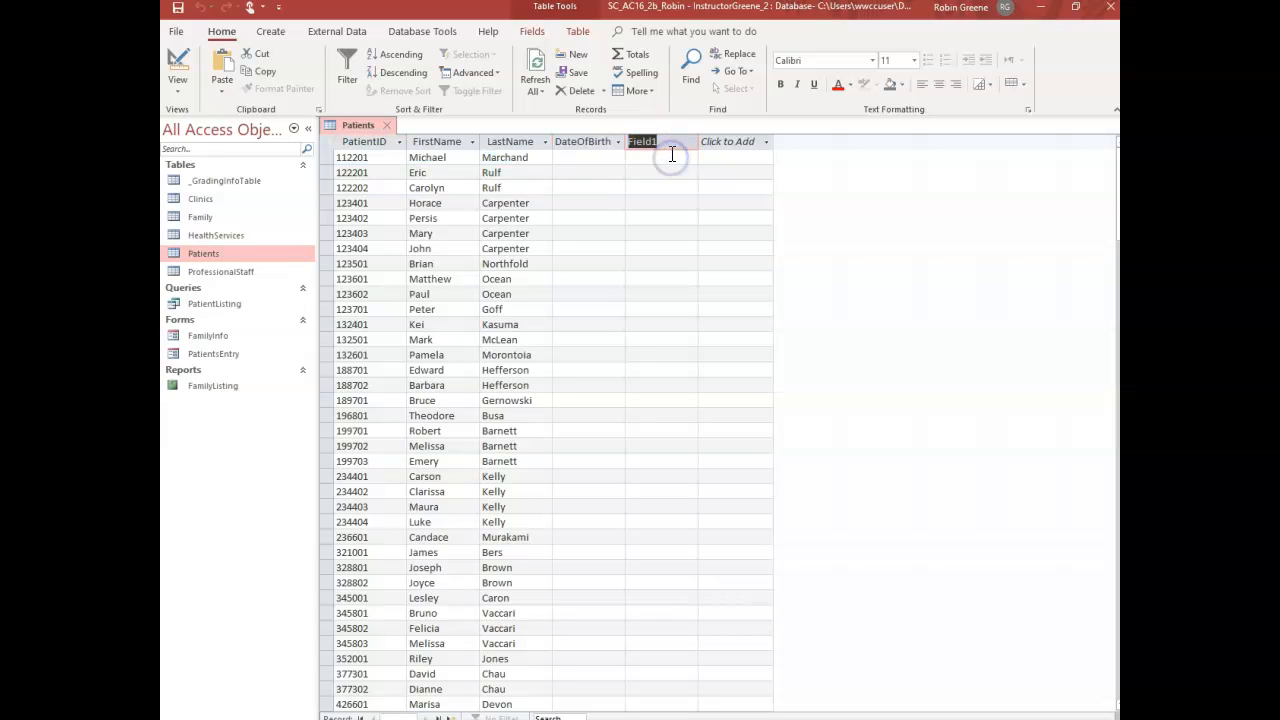
type("Ge")
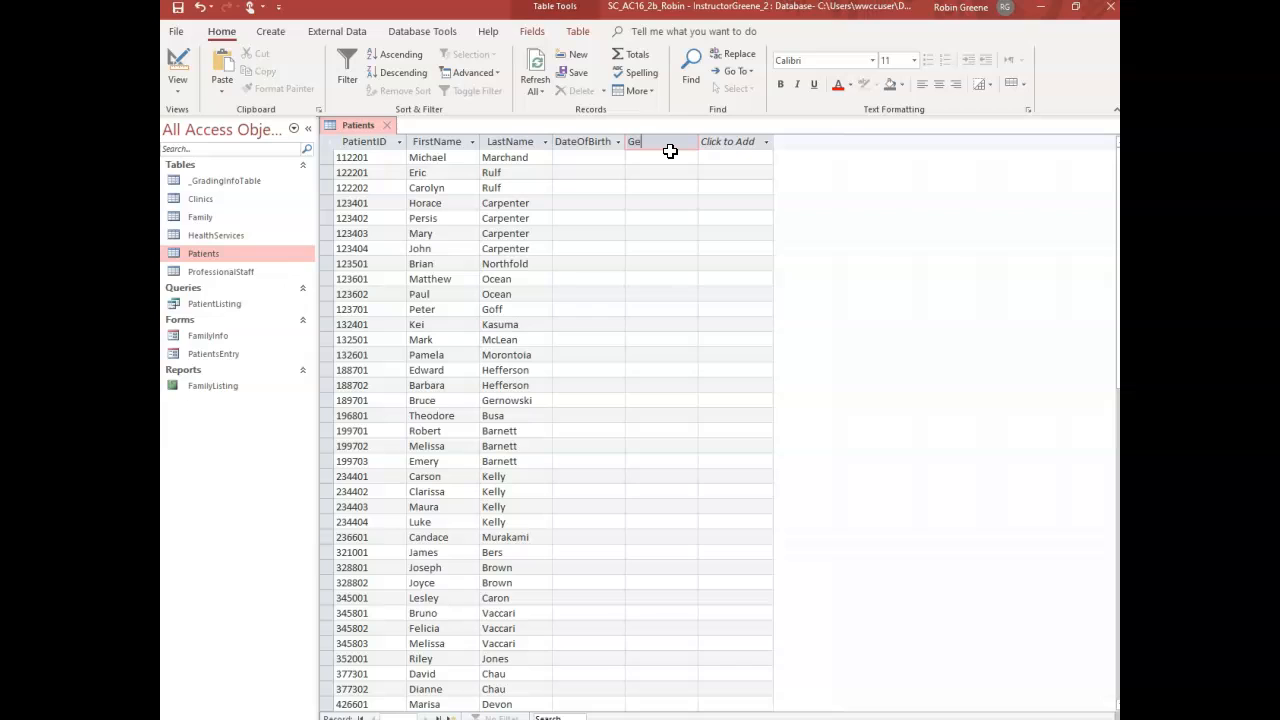
type("nder")
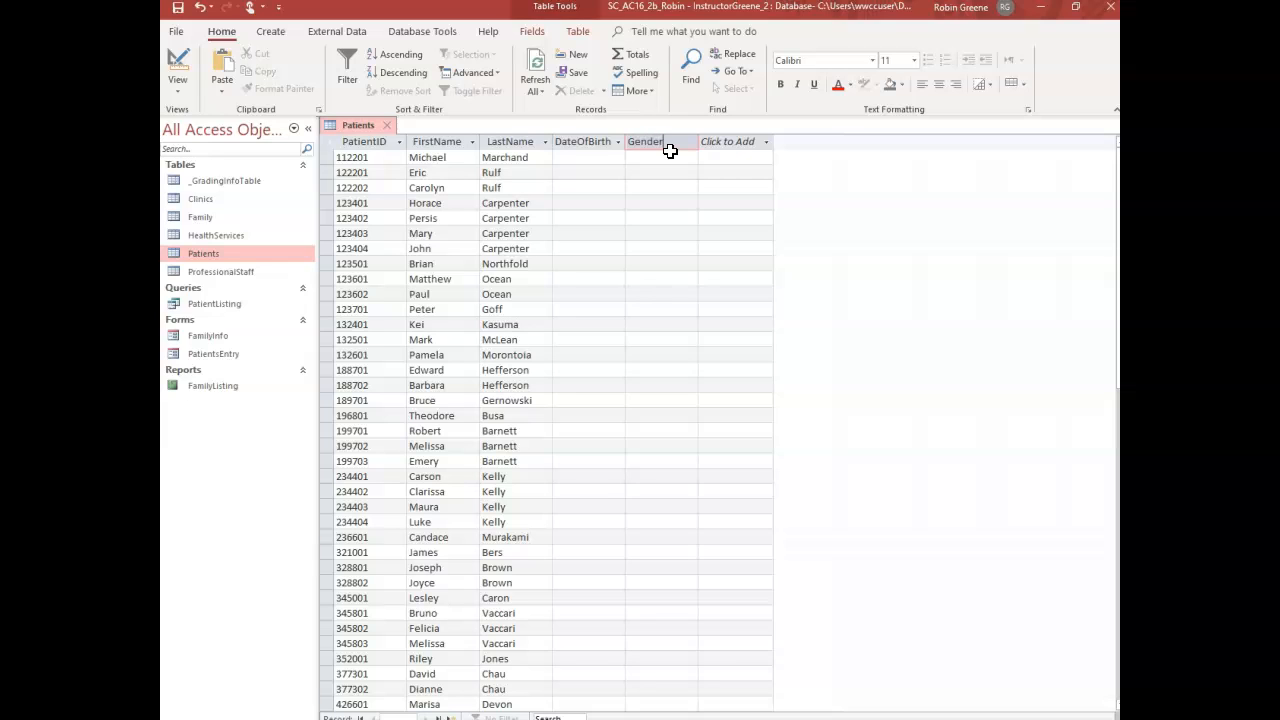
Add a Short Text field named FamilyID after Gender, and close the Patients table after checking the added fields
left_click(741, 146)
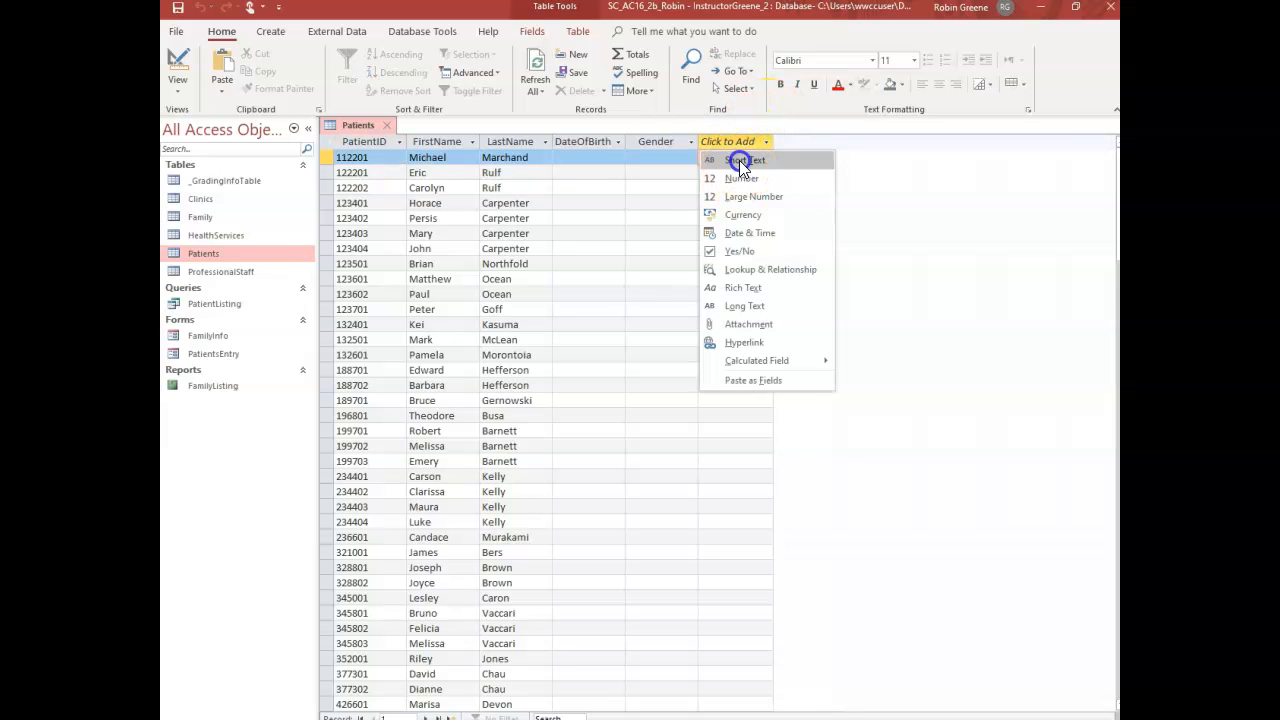
left_click(739, 160)
type("Famil")
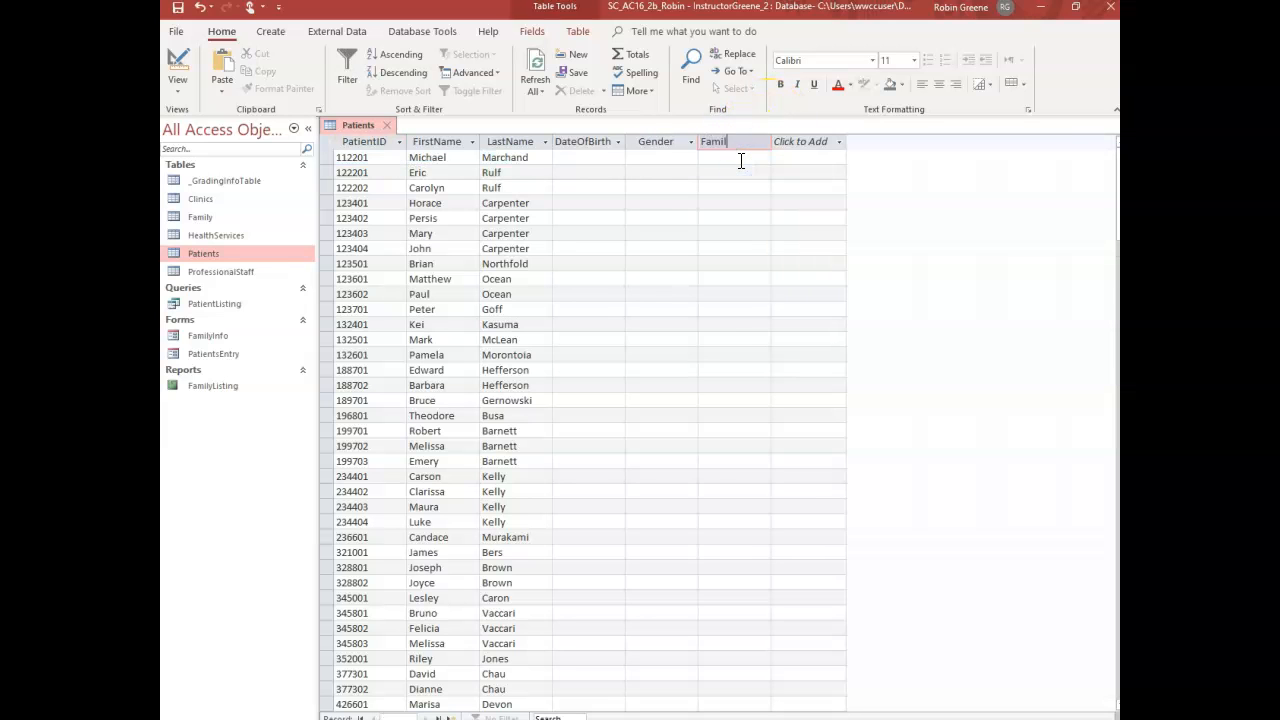
type("yID")
left_click(386, 124)
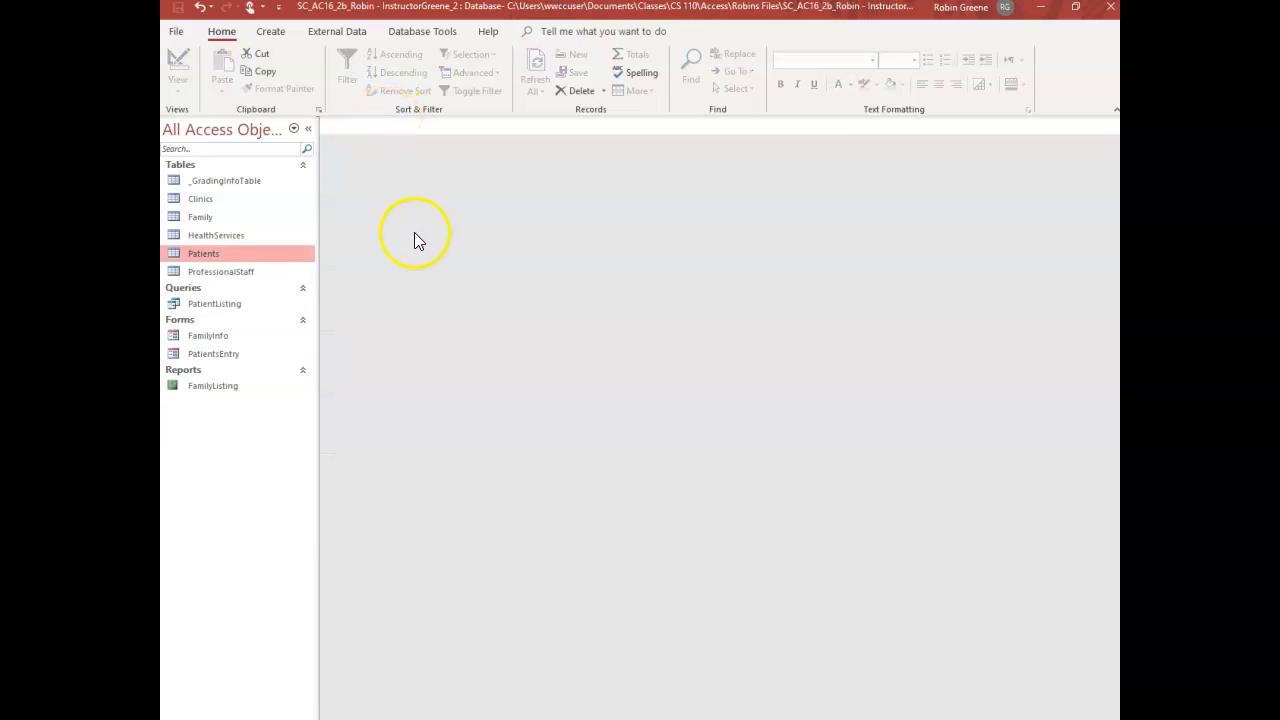
double_click(241, 256)
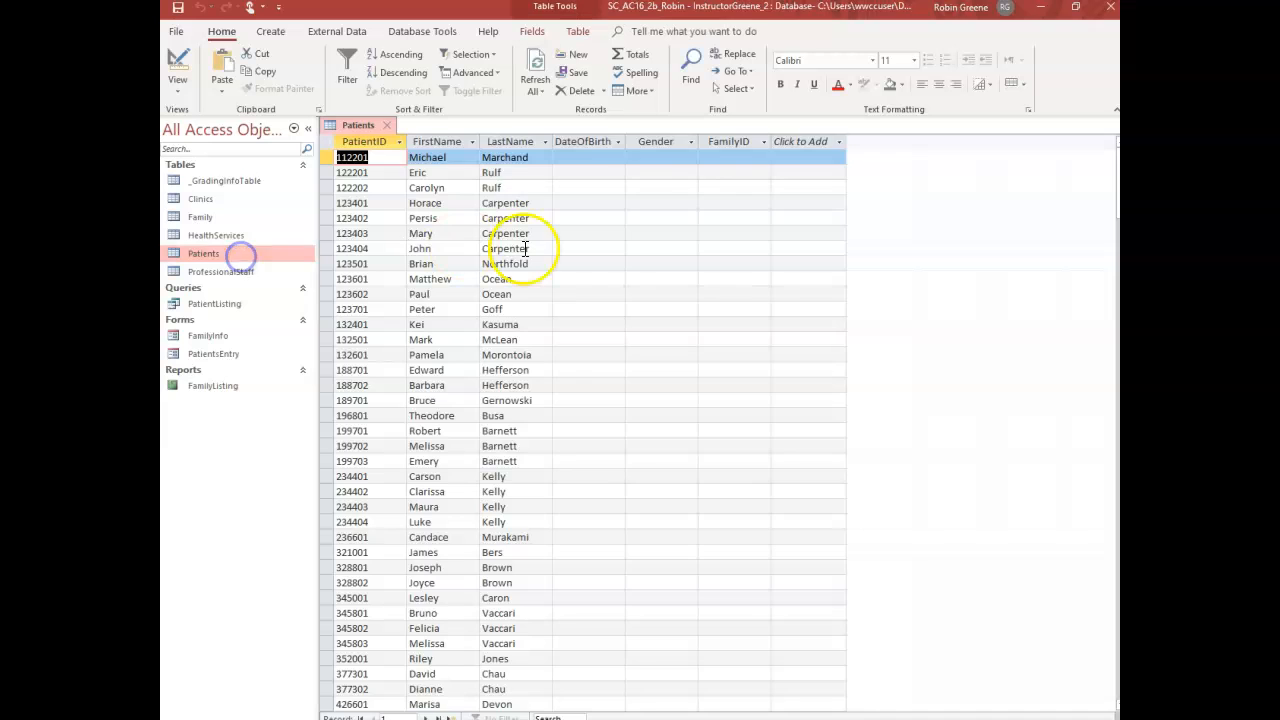
left_click(386, 128)
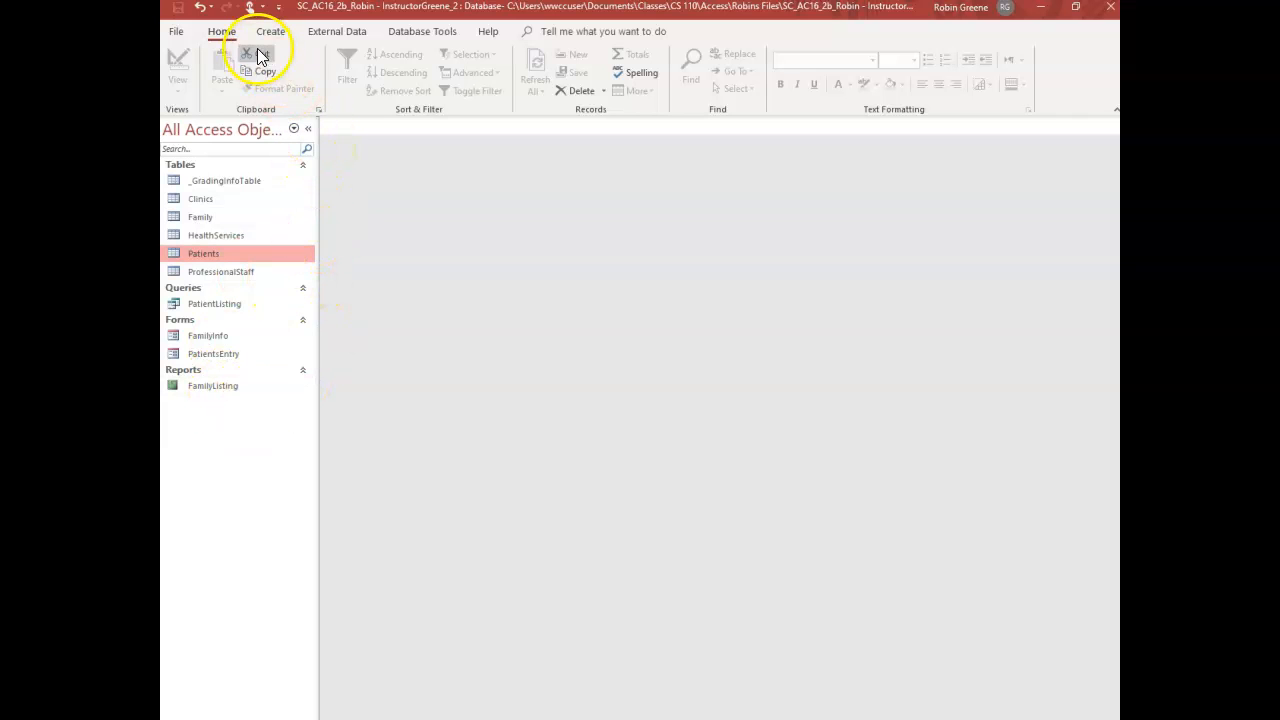
Review the database info page, the save-as file types, the external data import sources and the relationship and analysis tools
left_click(177, 33)
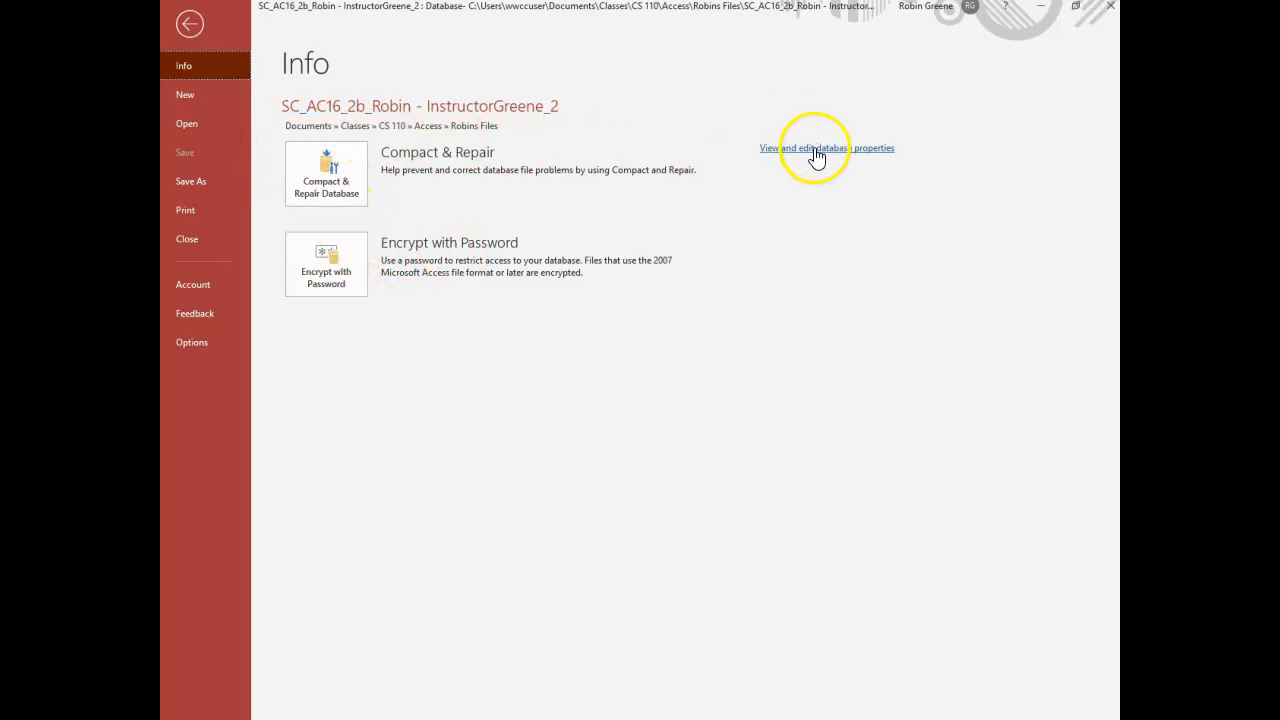
left_click(189, 20)
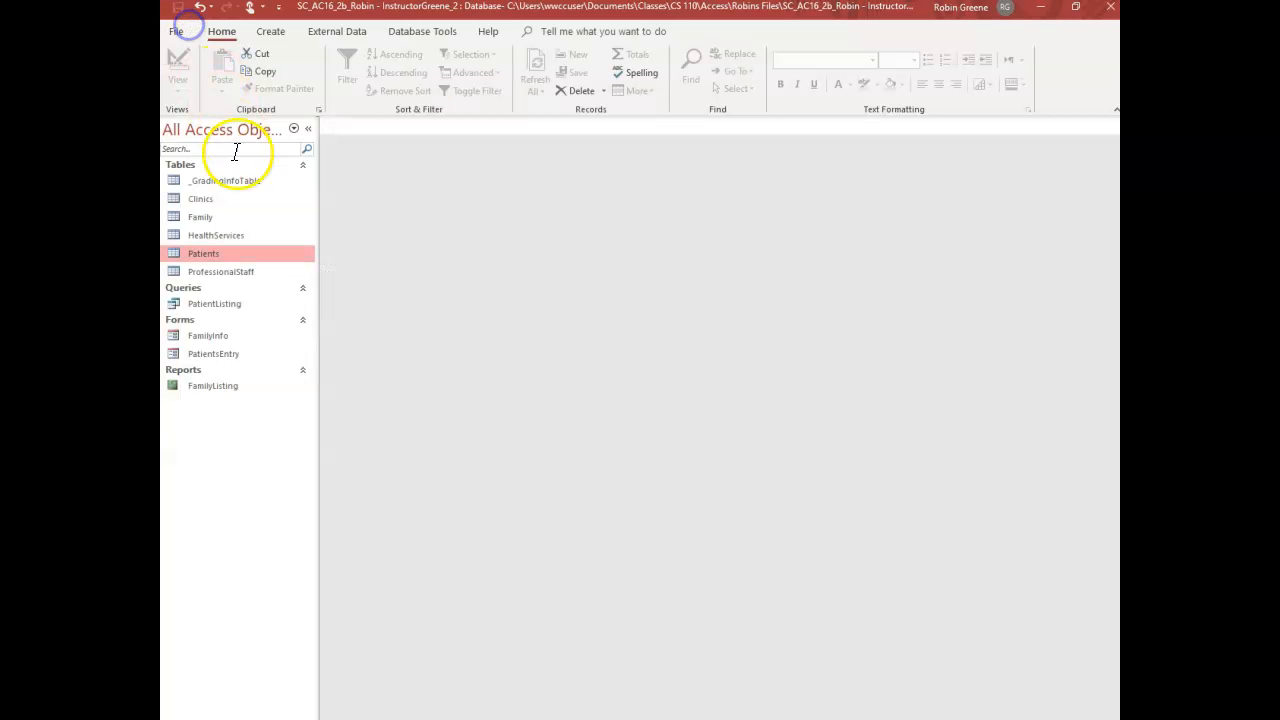
left_click(176, 35)
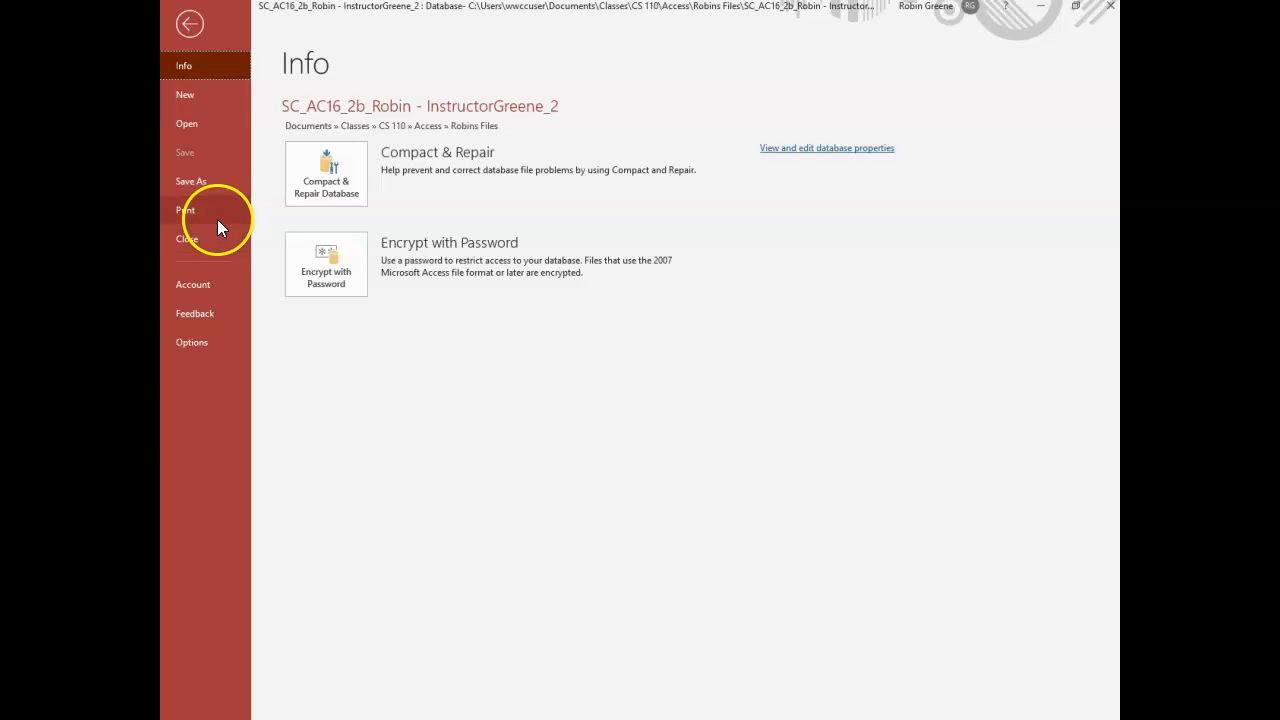
left_click(218, 186)
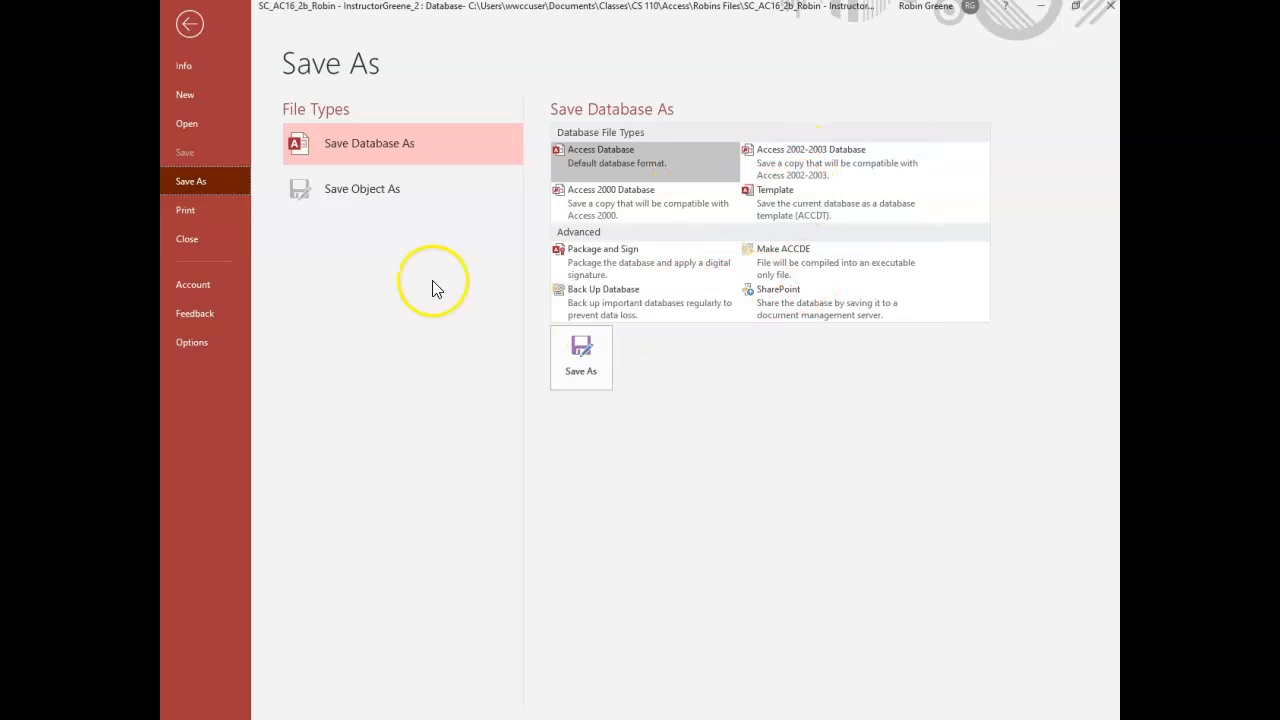
left_click(189, 22)
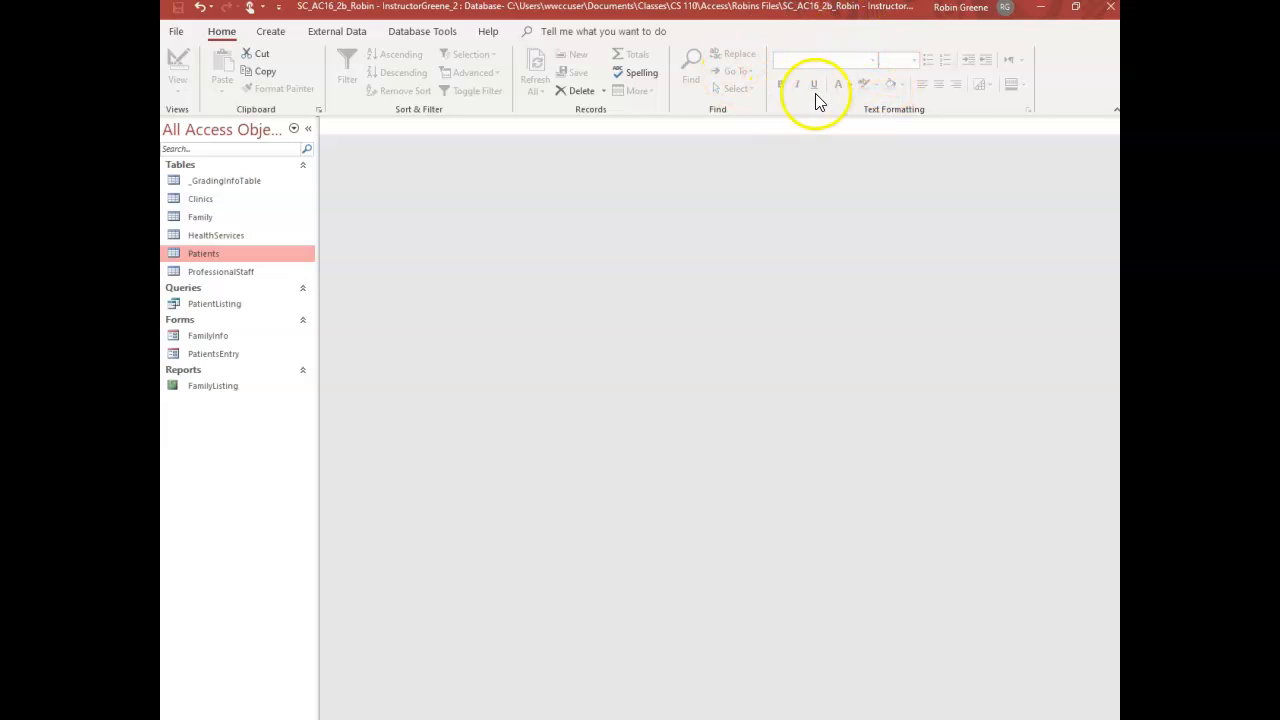
left_click(334, 33)
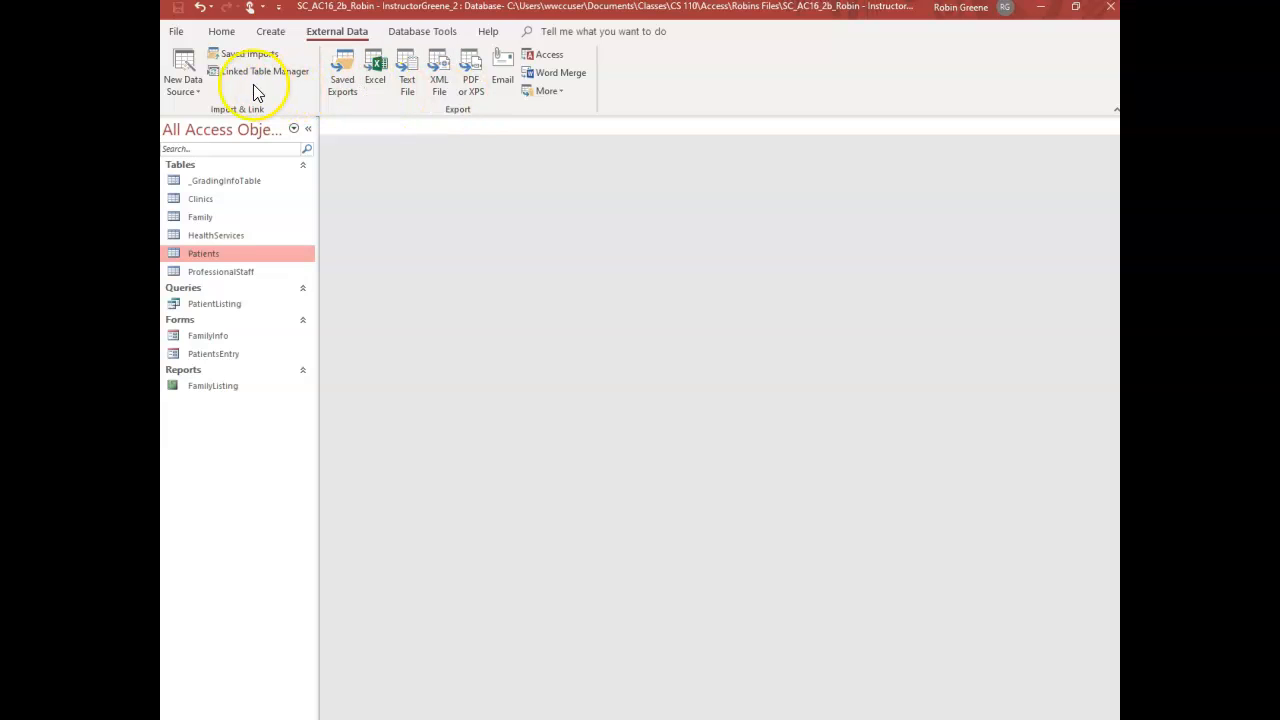
left_click(194, 92)
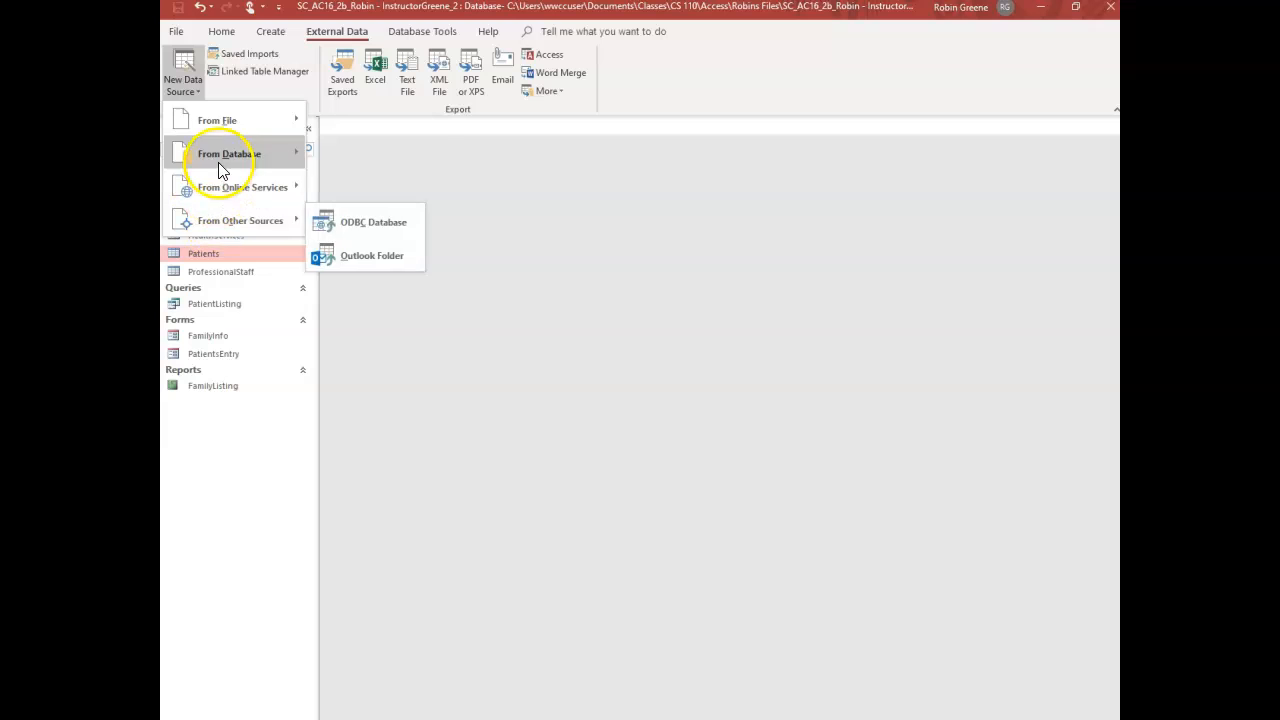
mouse_move(222, 158)
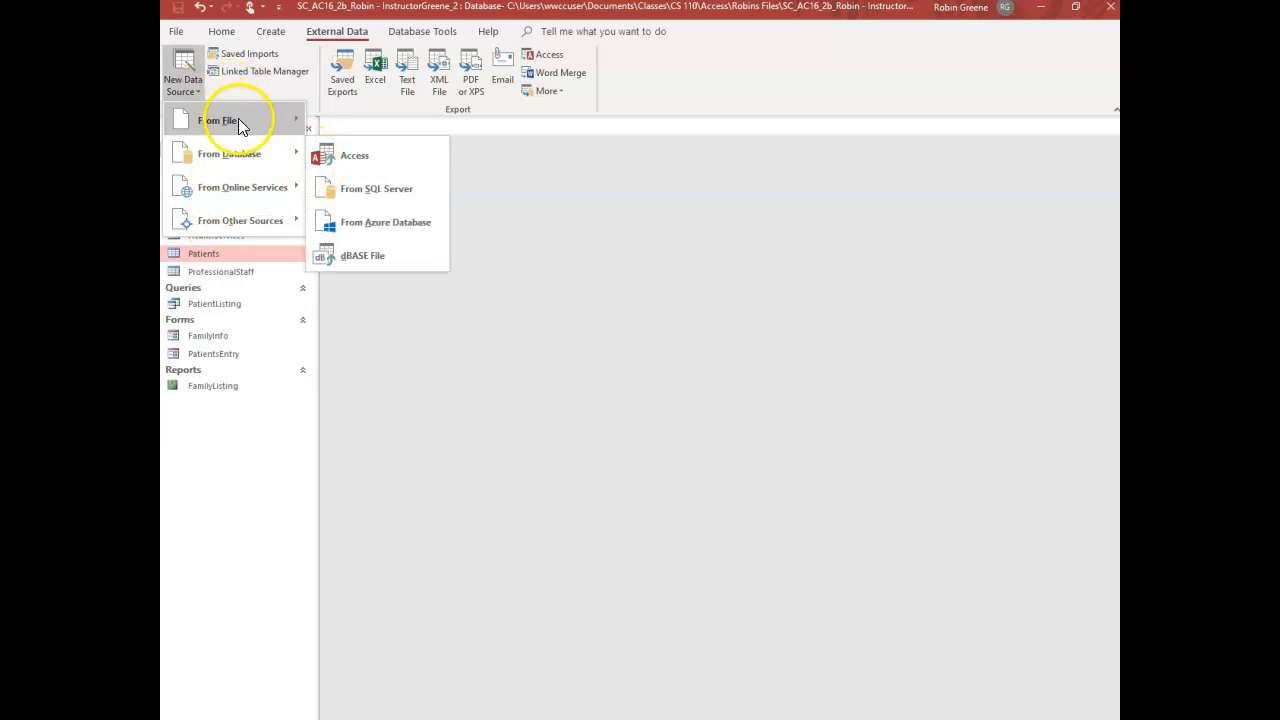
mouse_move(228, 116)
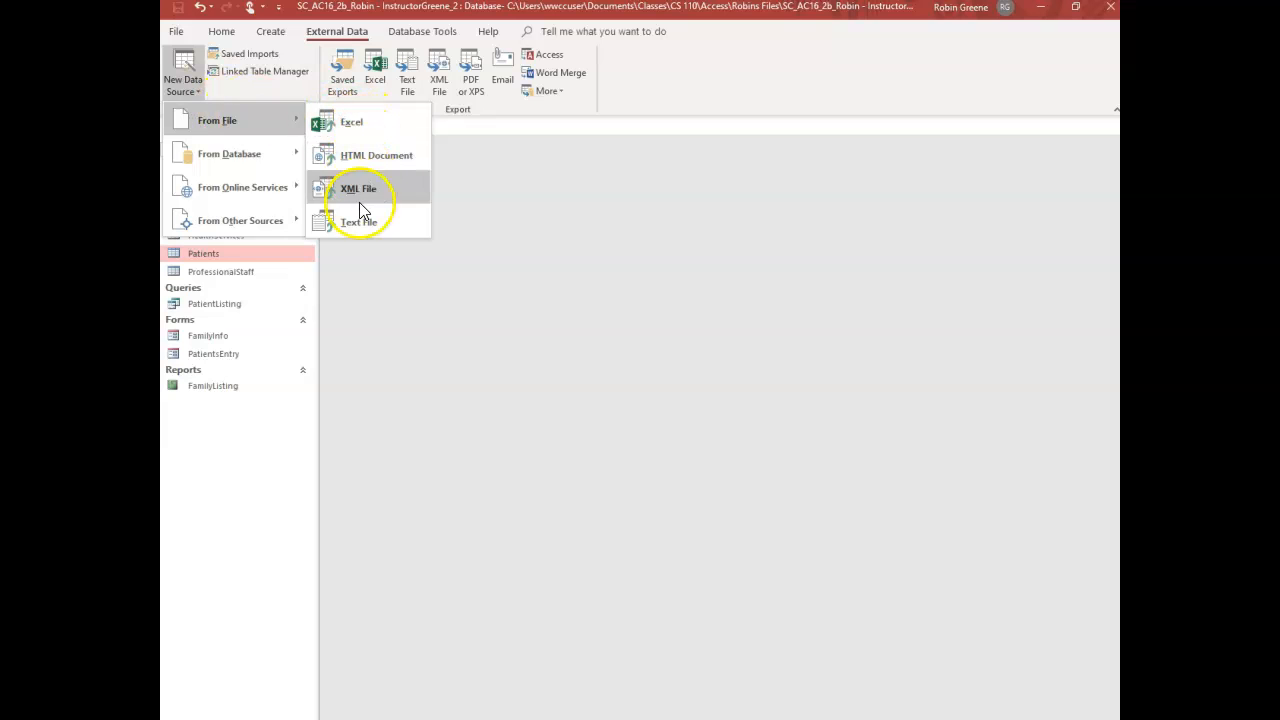
left_click(423, 31)
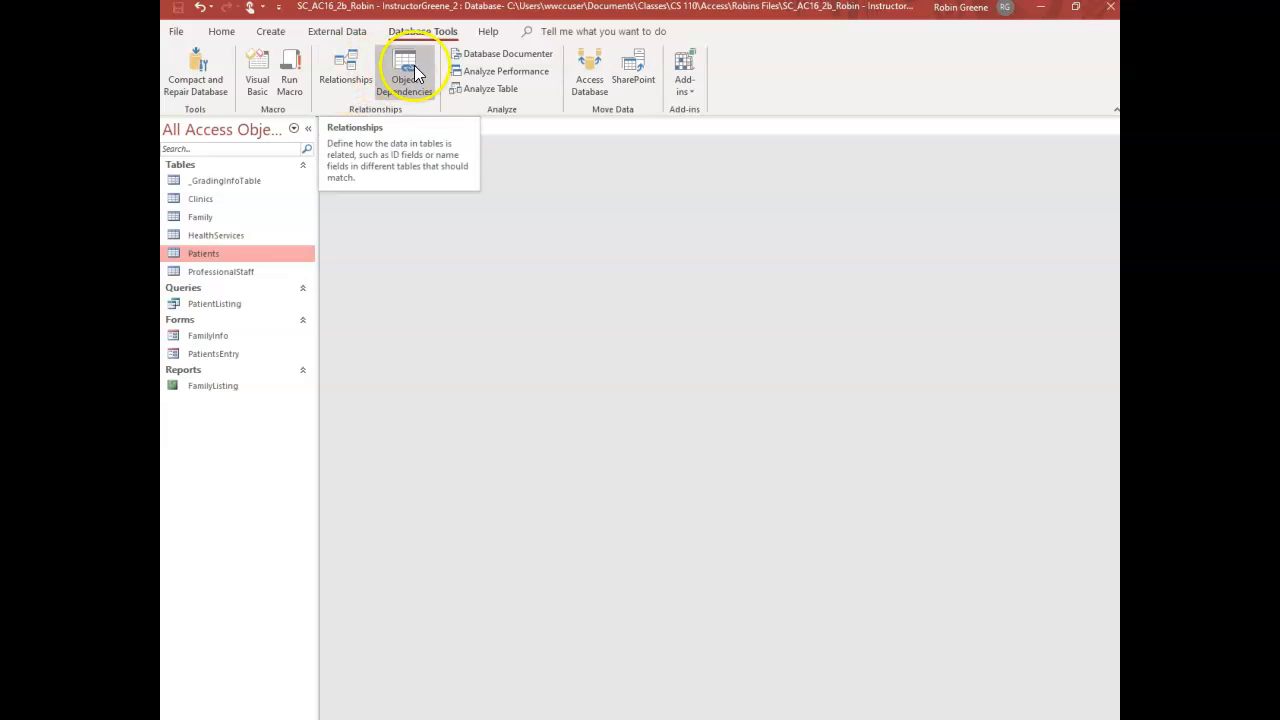
left_click(489, 33)
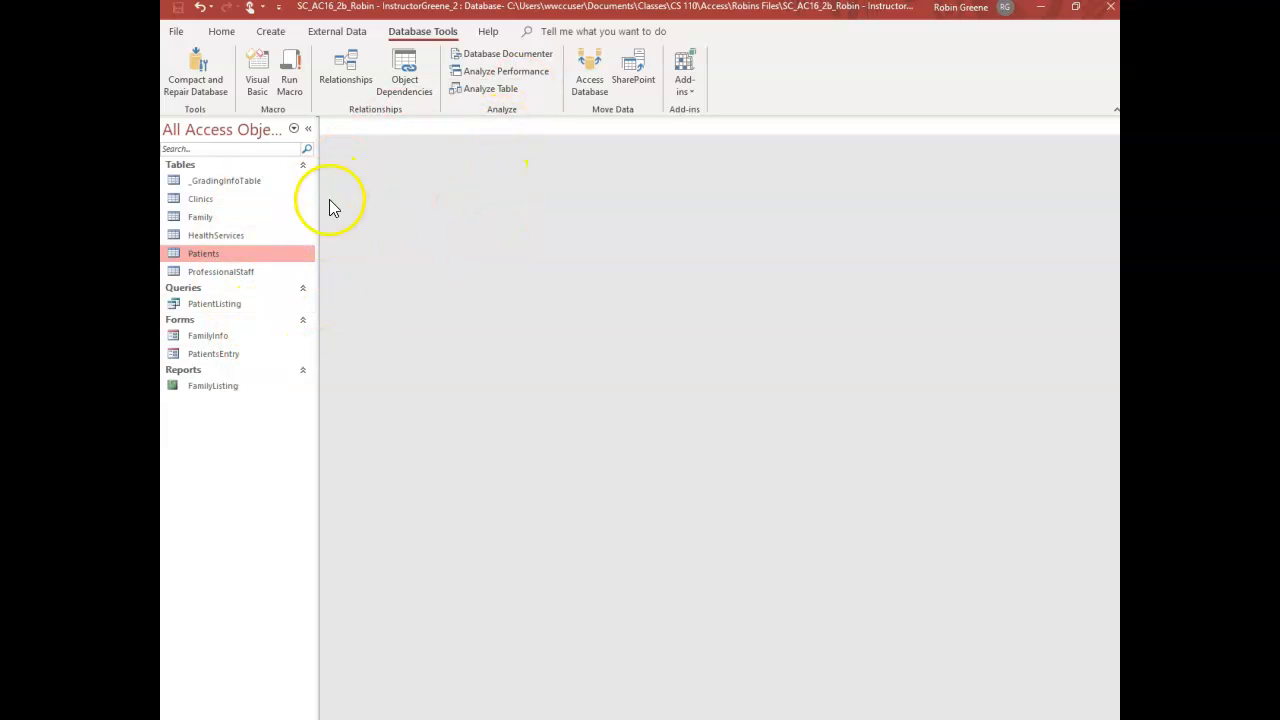
Open the Clinics and HealthServices tables to review their fields and records
double_click(201, 199)
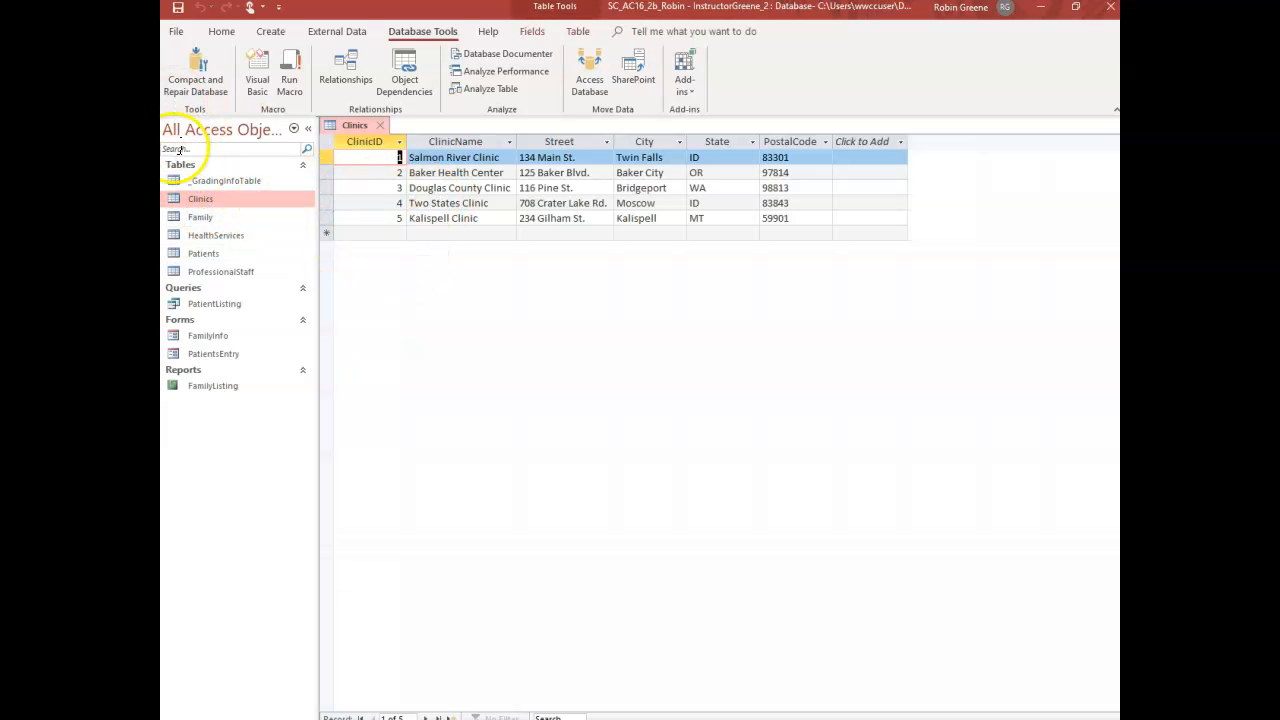
left_click(216, 238)
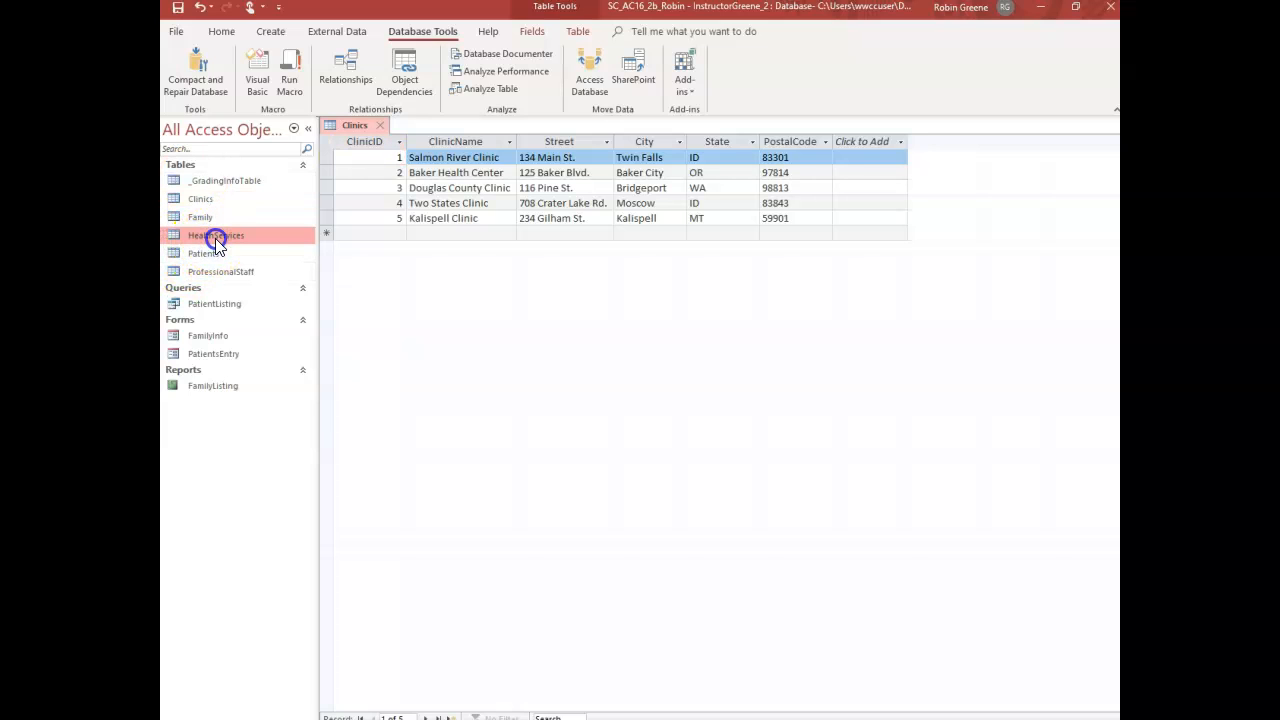
double_click(215, 238)
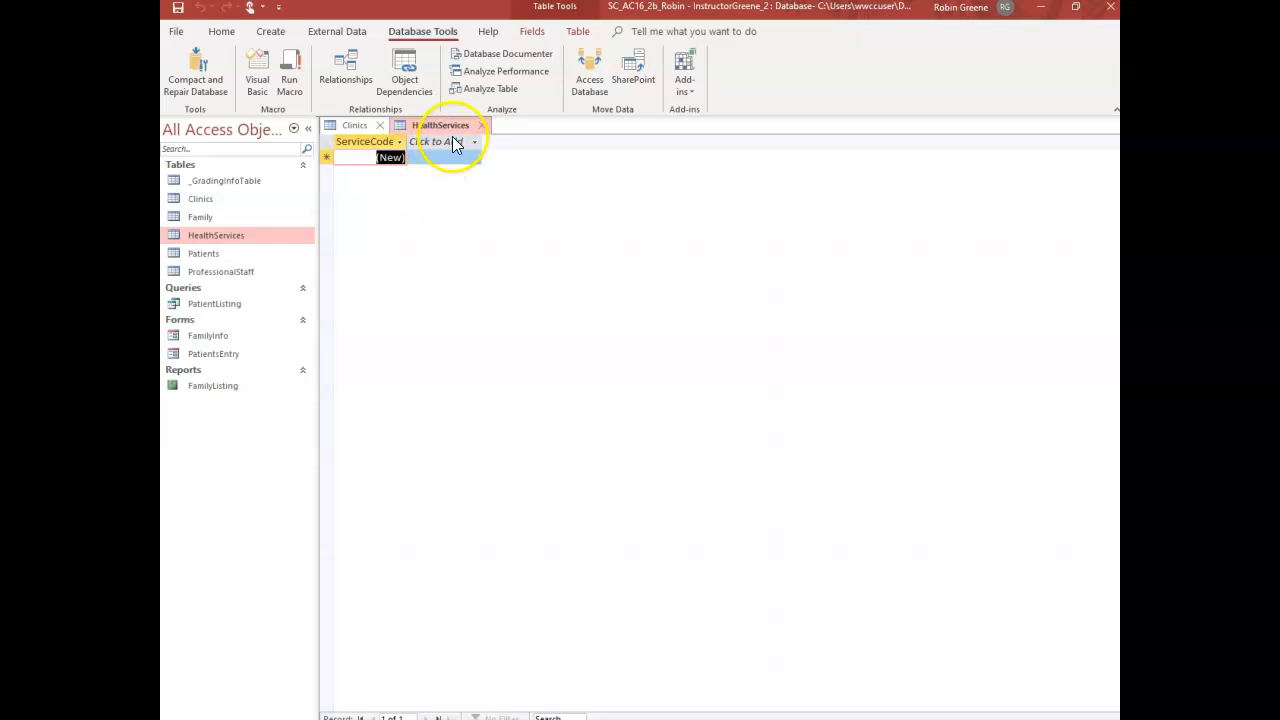
Open the Patients table in Design view and examine its field names, data types and the FamilyID field's properties
left_click(225, 255)
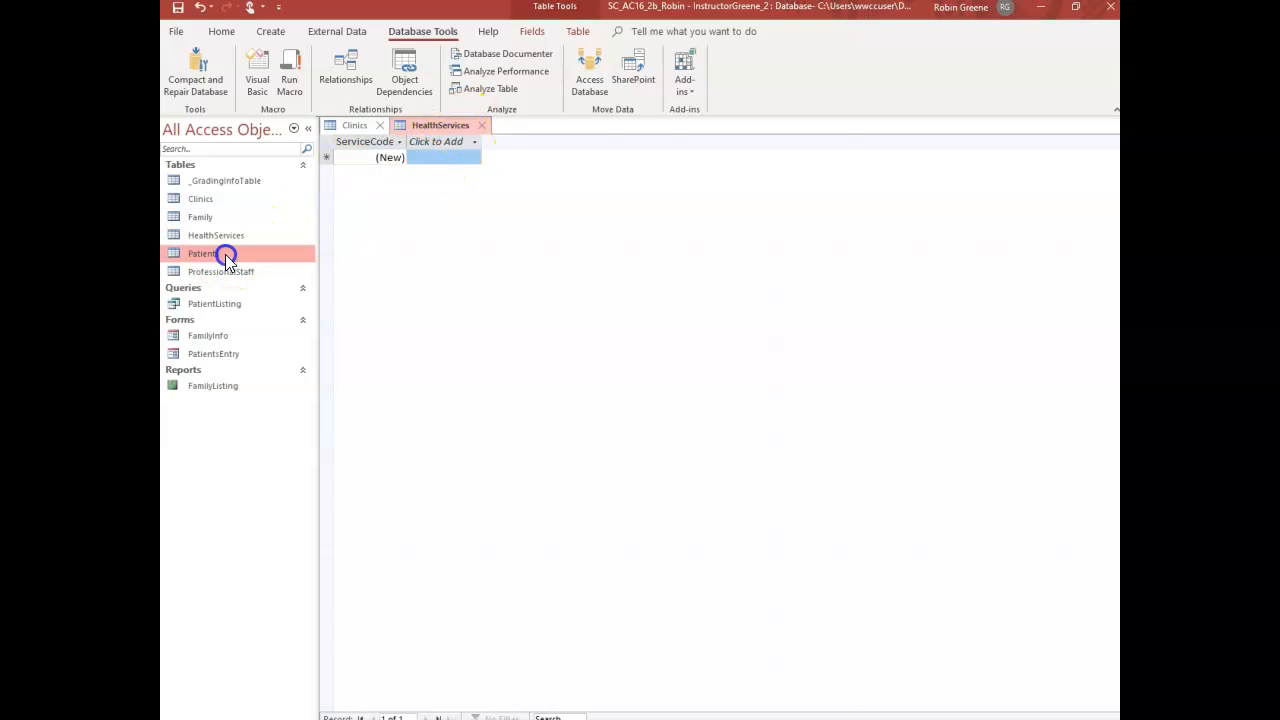
double_click(225, 254)
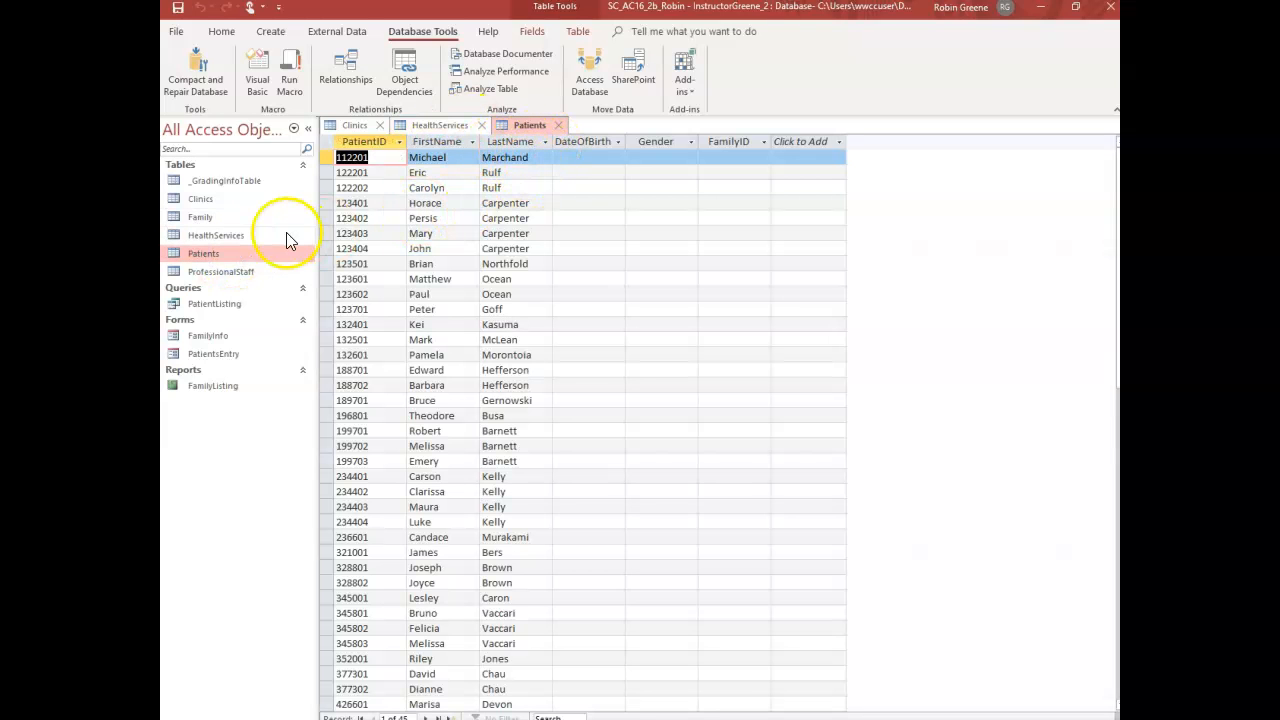
left_click(205, 33)
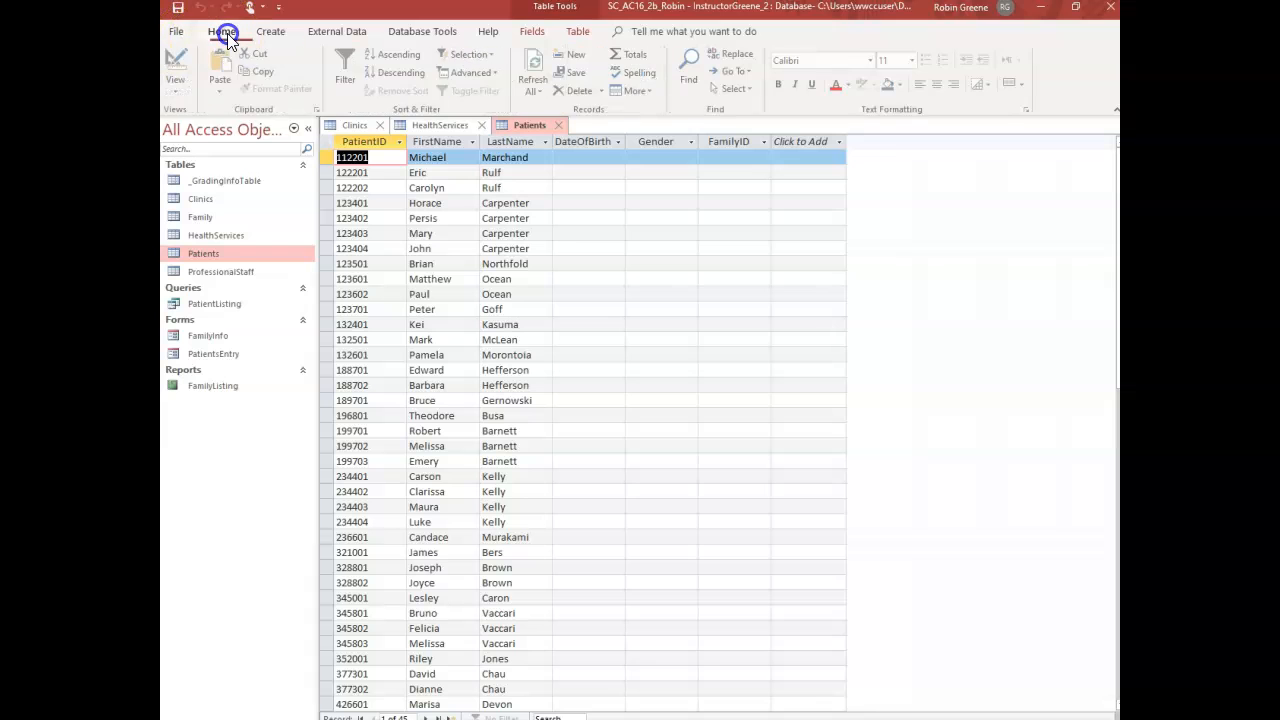
left_click(179, 64)
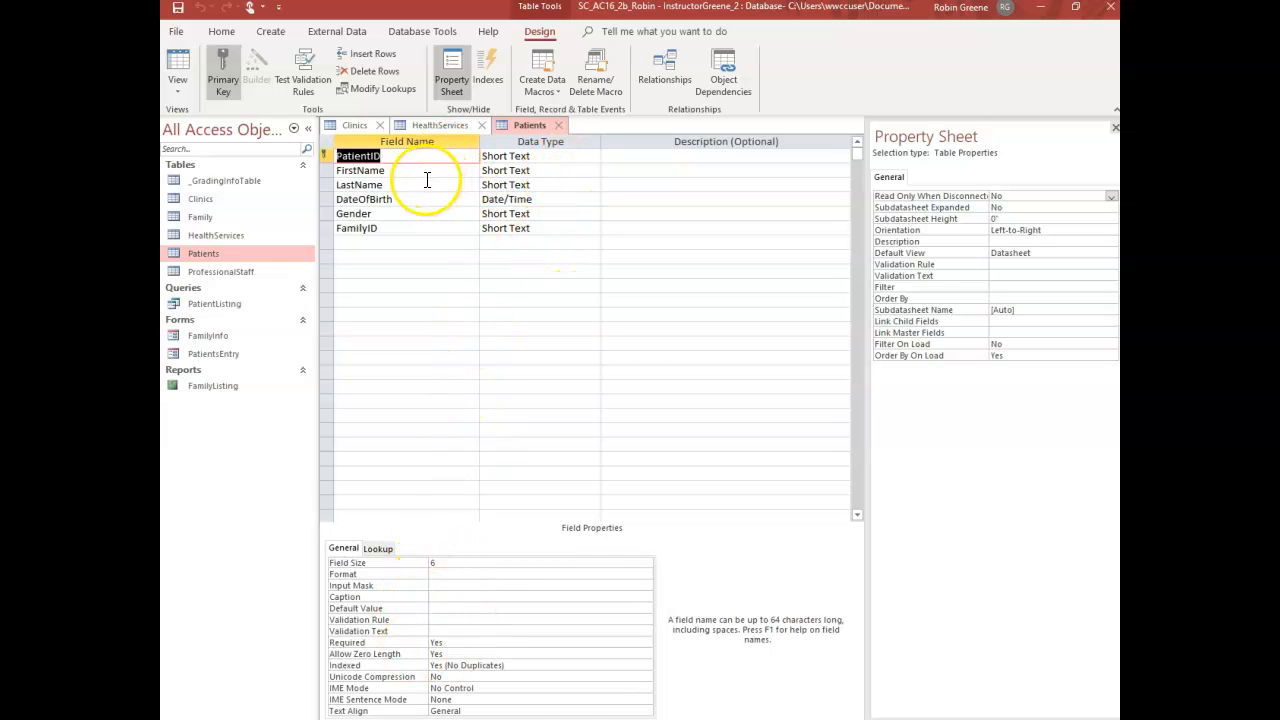
left_click(407, 228)
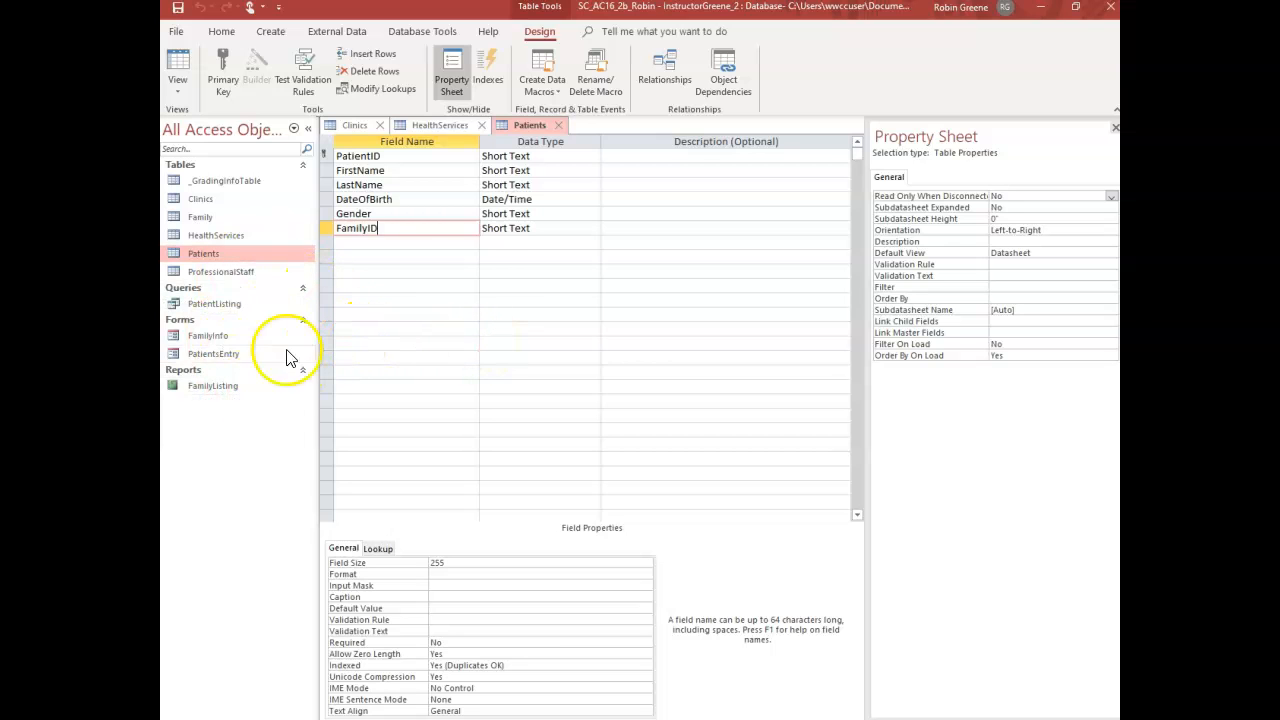
Open the FamilyInfo form and the FamilyListing report to review how they present the family data
left_click(225, 337)
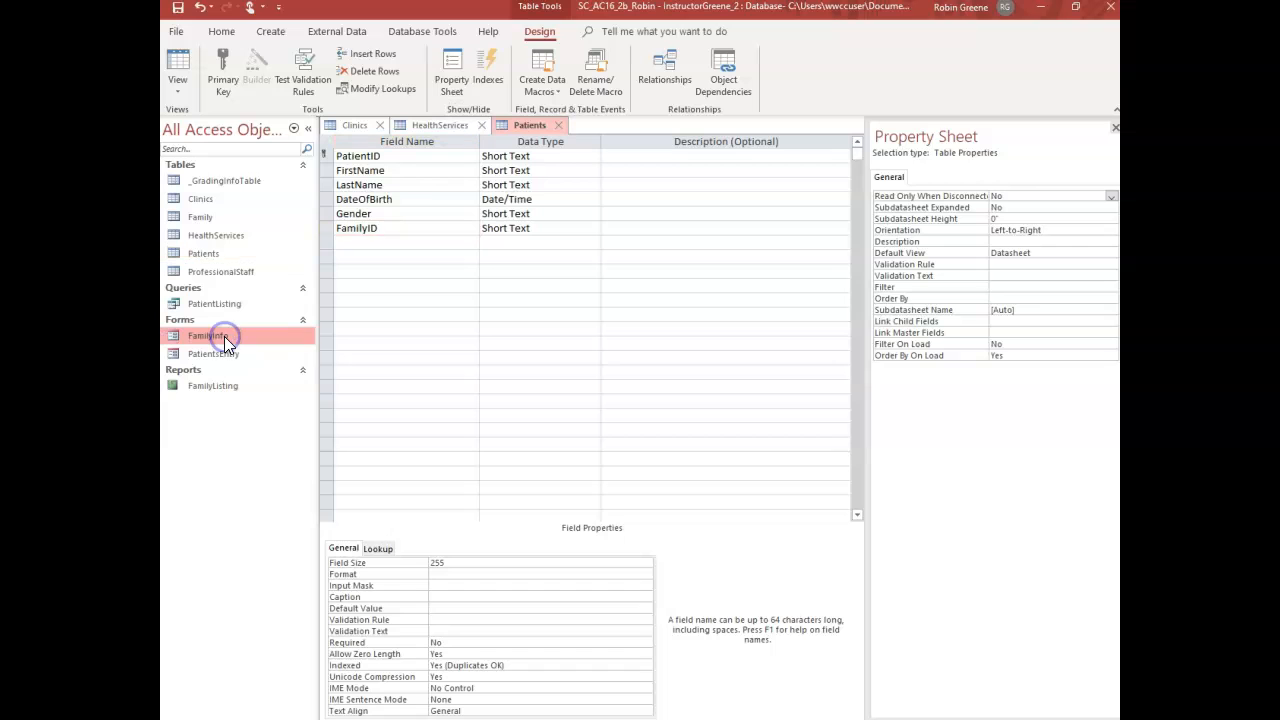
double_click(224, 336)
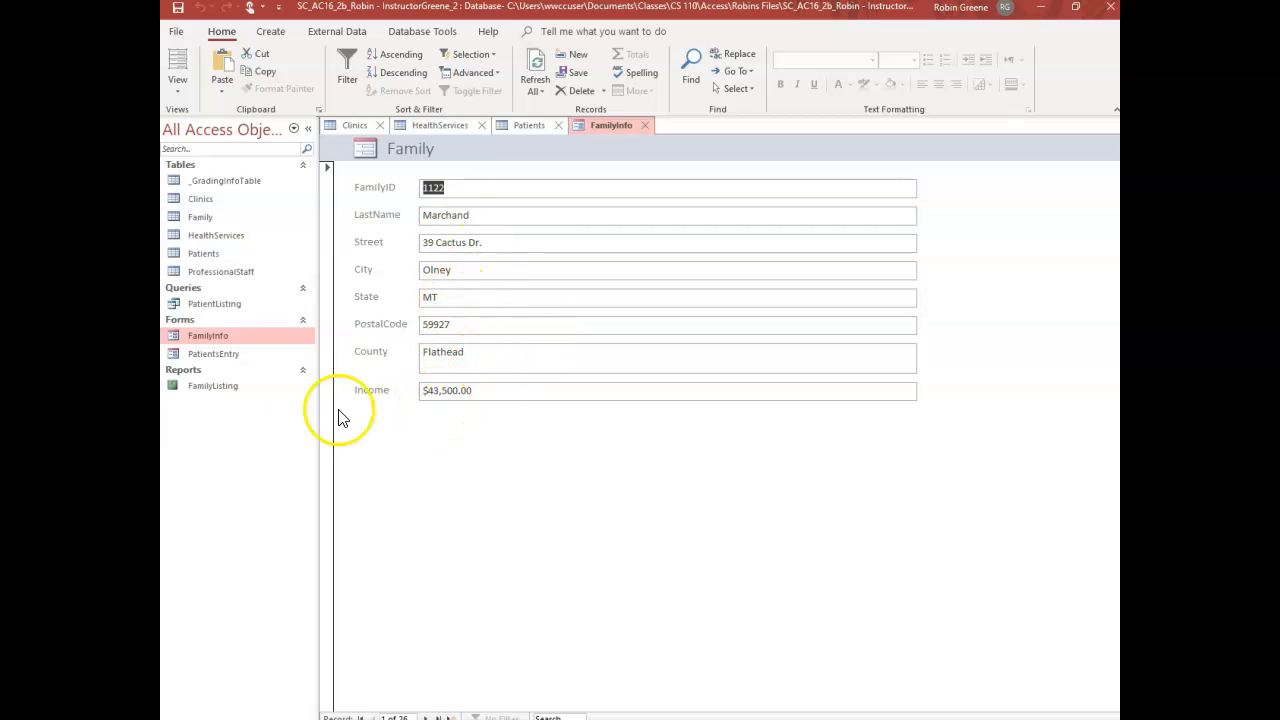
left_click(213, 387)
double_click(213, 387)
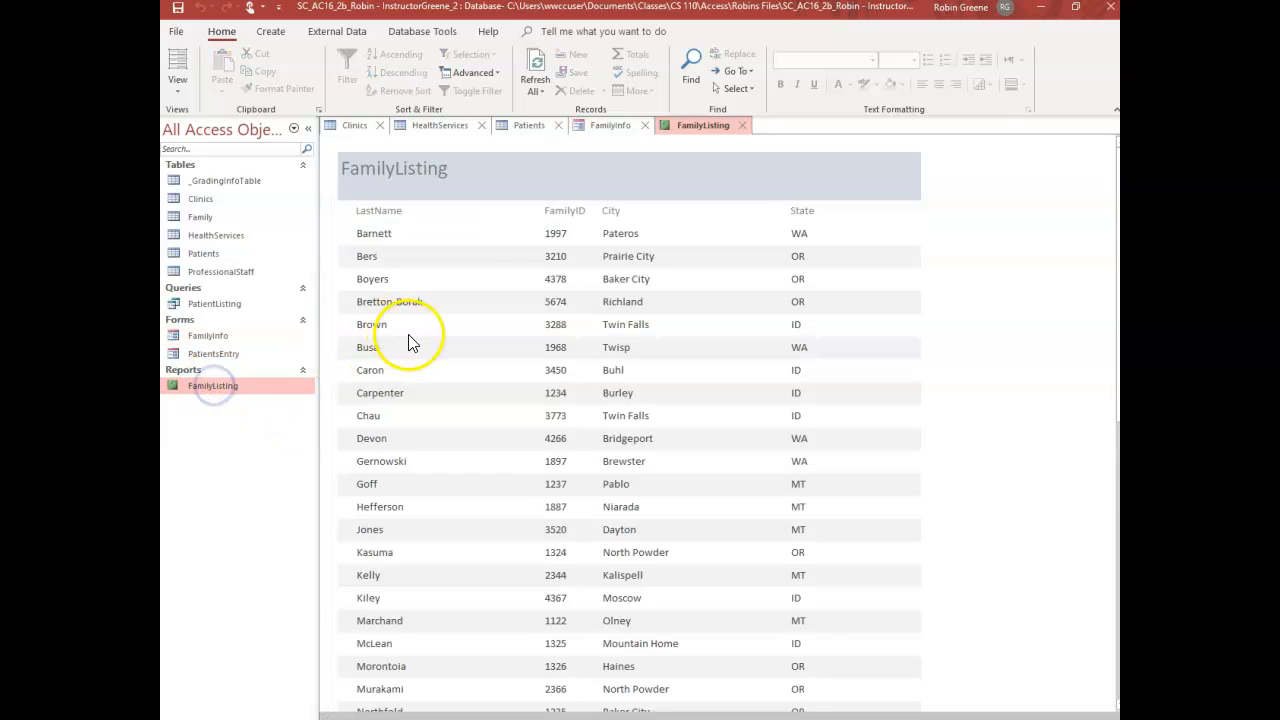